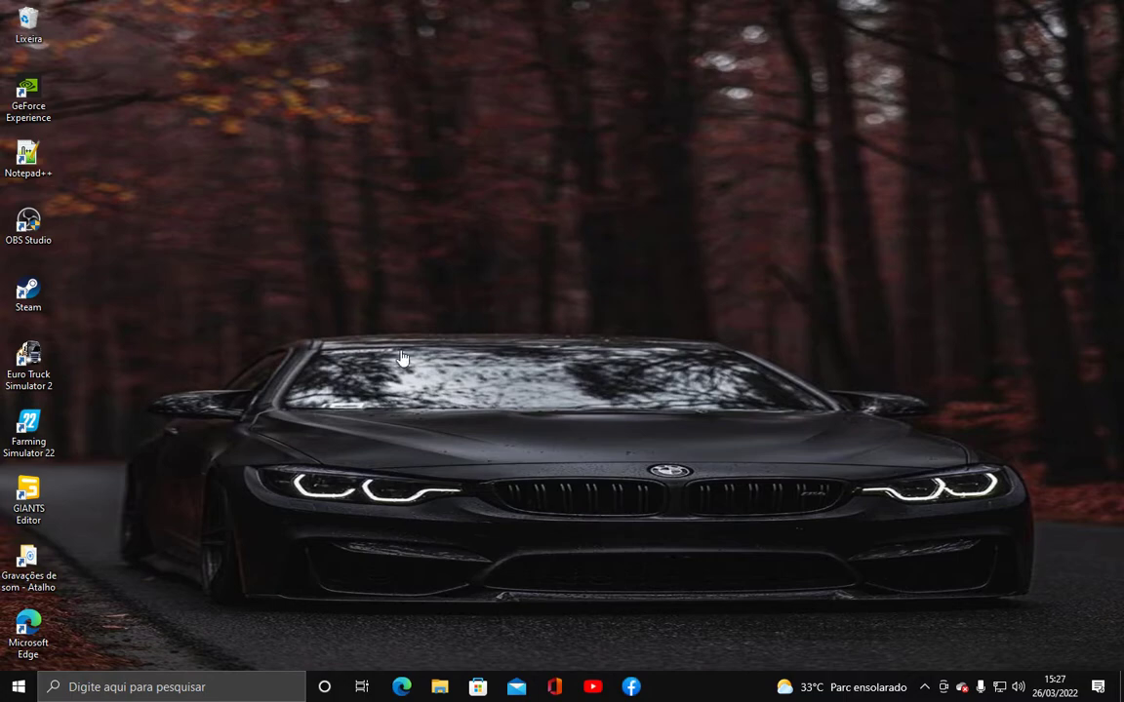
Step: Start GIANTS Editor in a maximized window, with the welcome window and the Console closed
{"action": "double_click", "coordinate": [31, 496]}
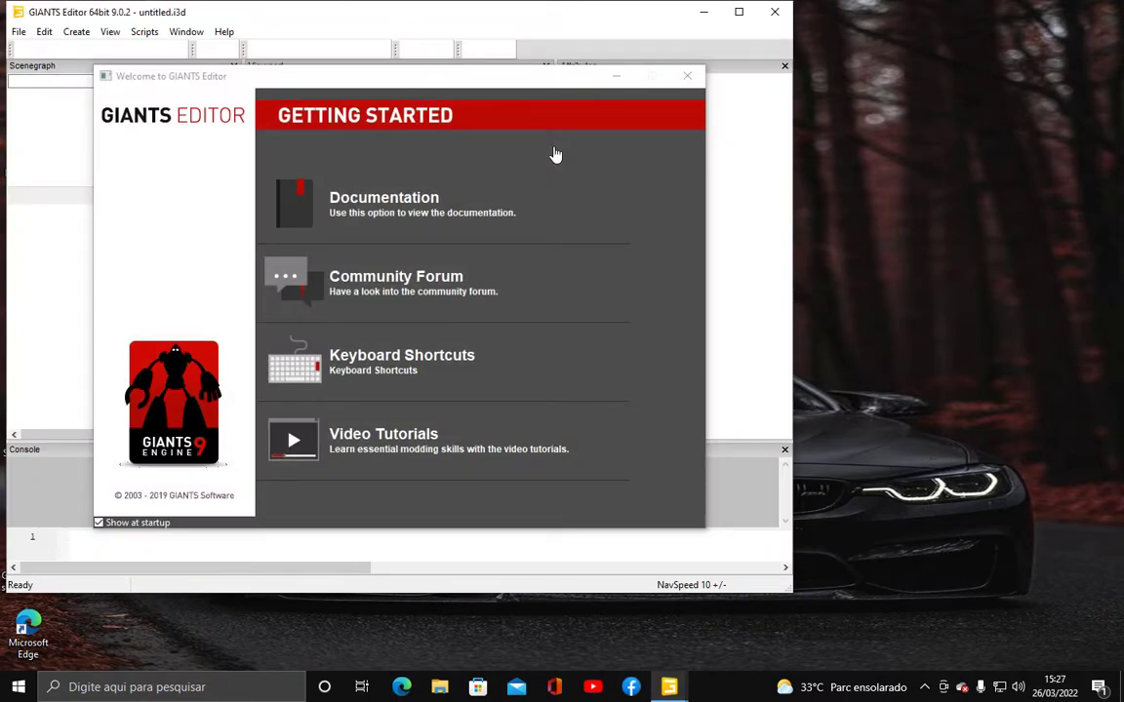
{"action": "left_click", "coordinate": [688, 76]}
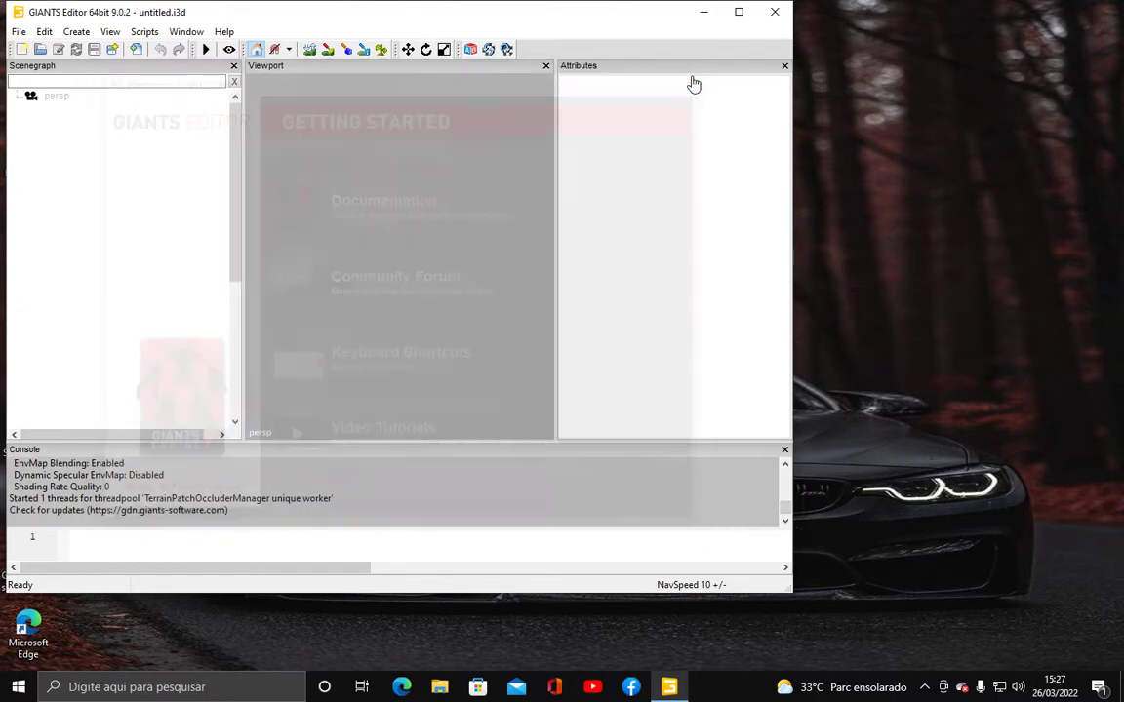
{"action": "left_click", "coordinate": [739, 14]}
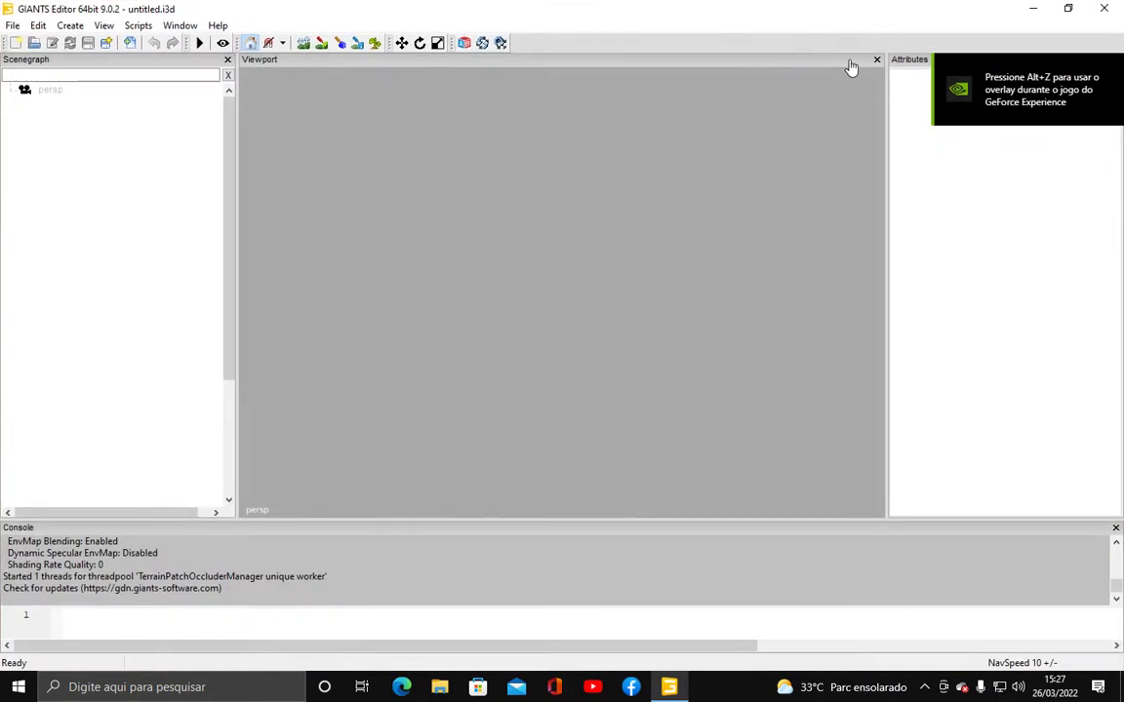
{"action": "left_click", "coordinate": [1115, 528]}
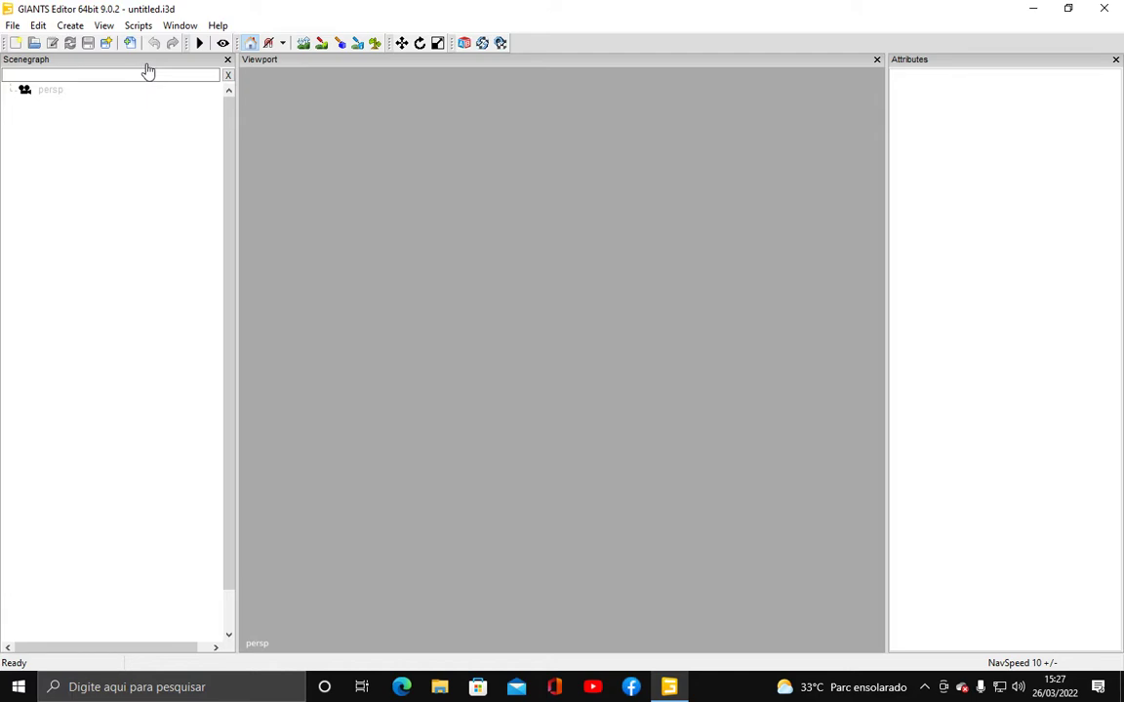
{"action": "left_click", "coordinate": [147, 30]}
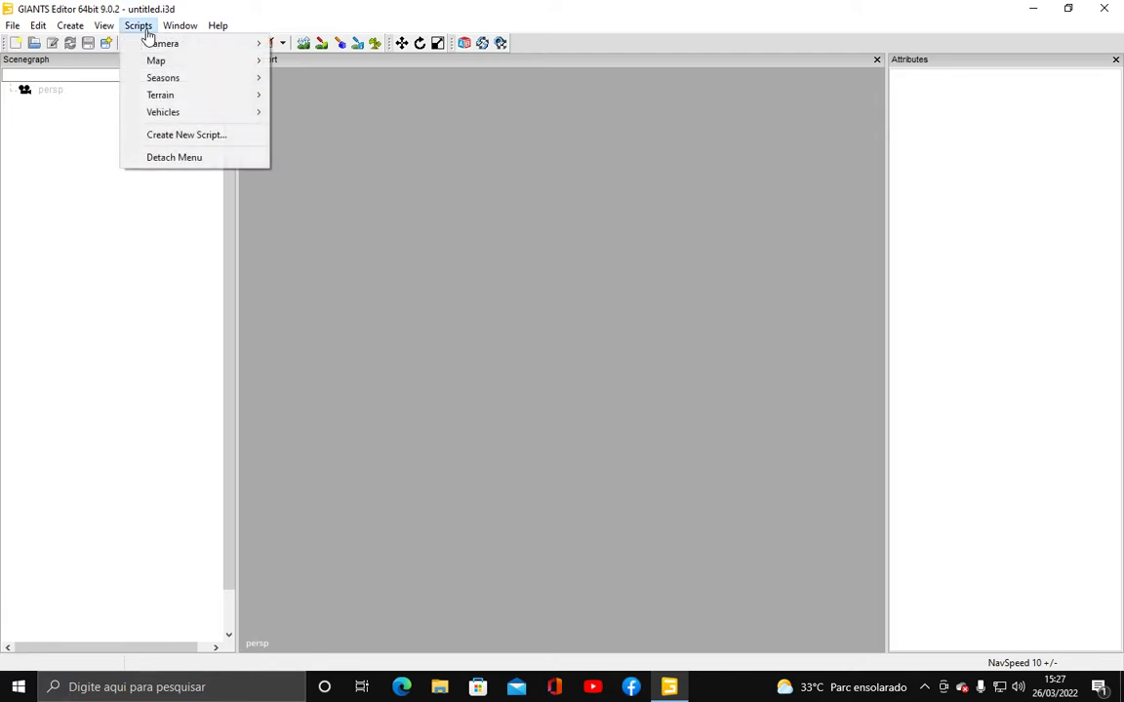
{"action": "mouse_move", "coordinate": [240, 101]}
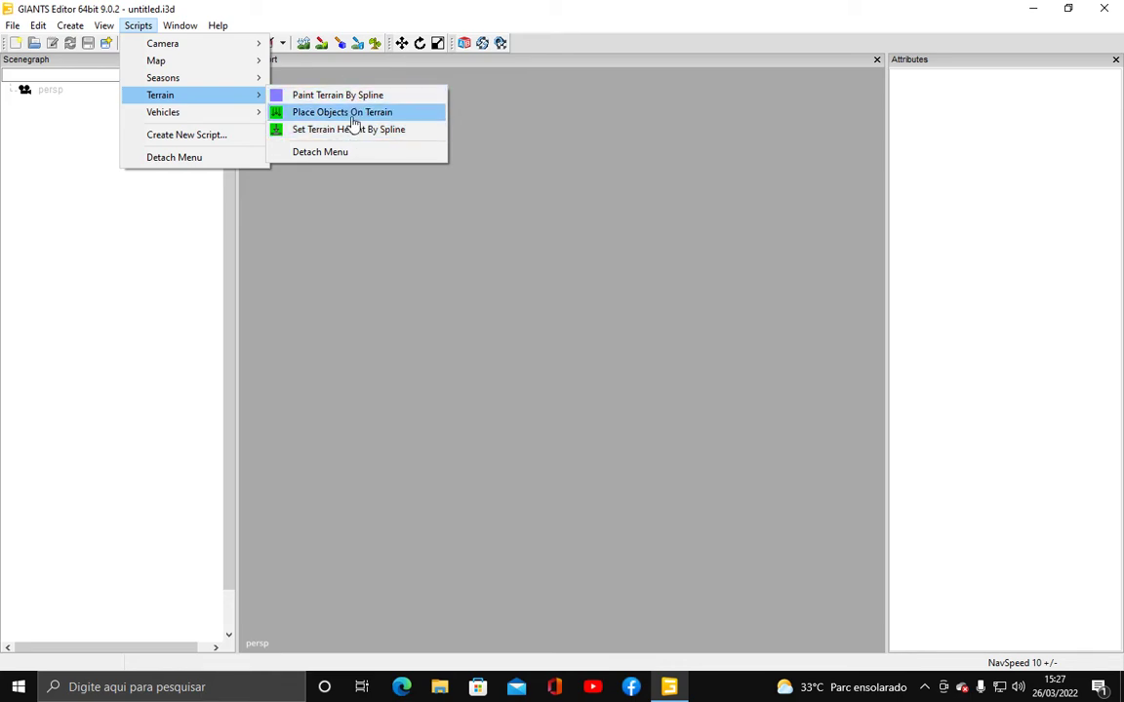
{"action": "left_click", "coordinate": [410, 17]}
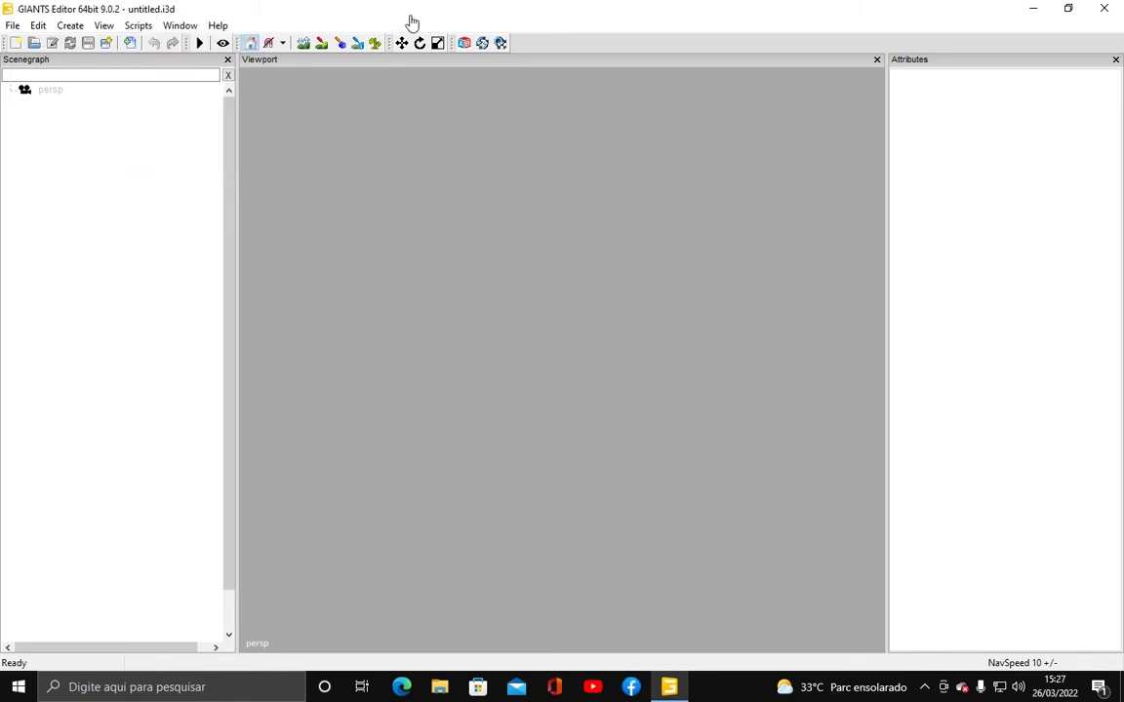
Step: Open the Script Editor and display the shared Paint Terrain By Spline script from the Terrain folder
{"action": "left_click", "coordinate": [179, 27]}
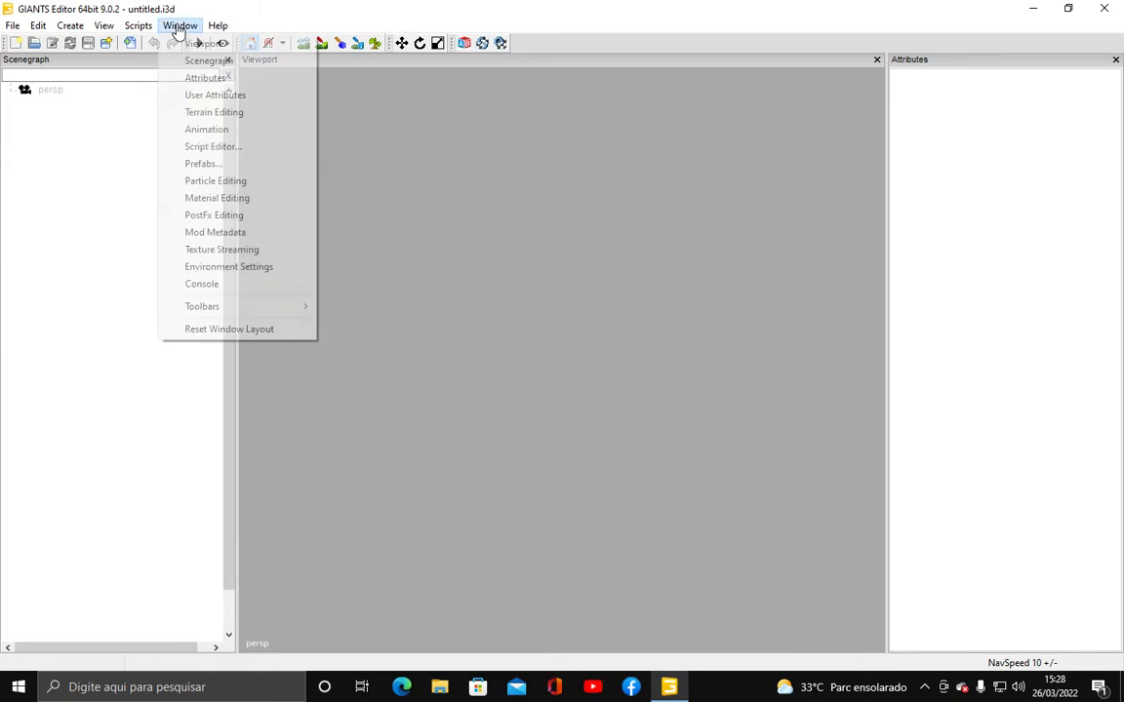
{"action": "left_click", "coordinate": [238, 153]}
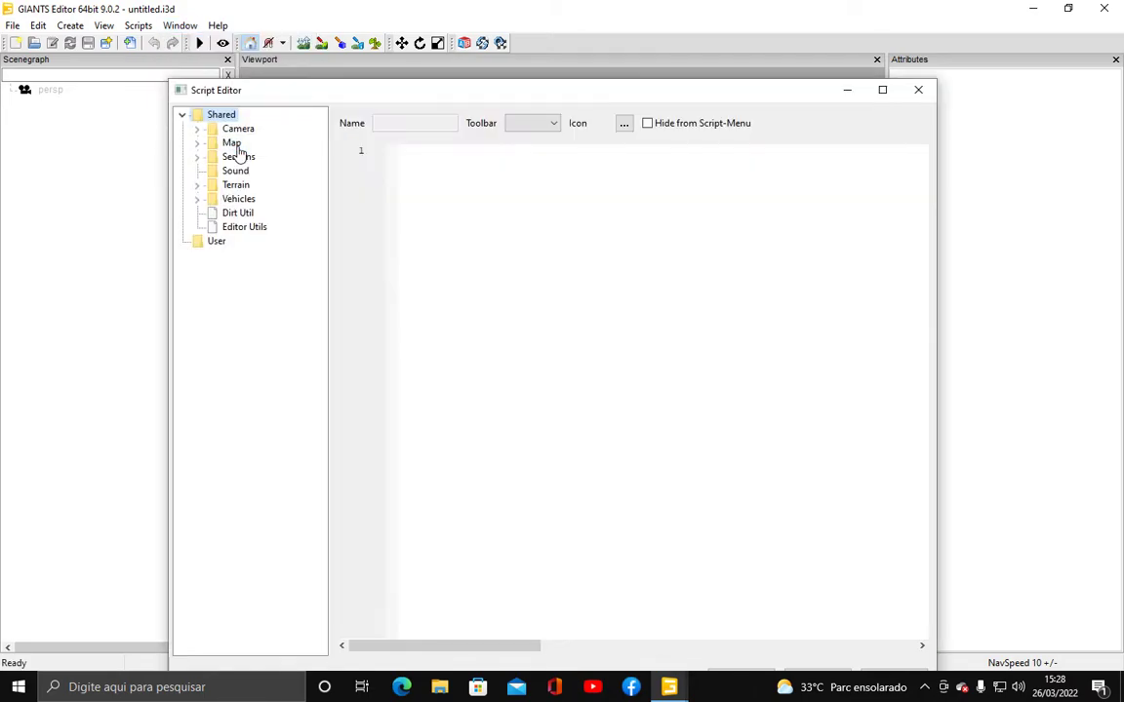
{"action": "left_click", "coordinate": [197, 185]}
{"action": "left_click", "coordinate": [278, 202]}
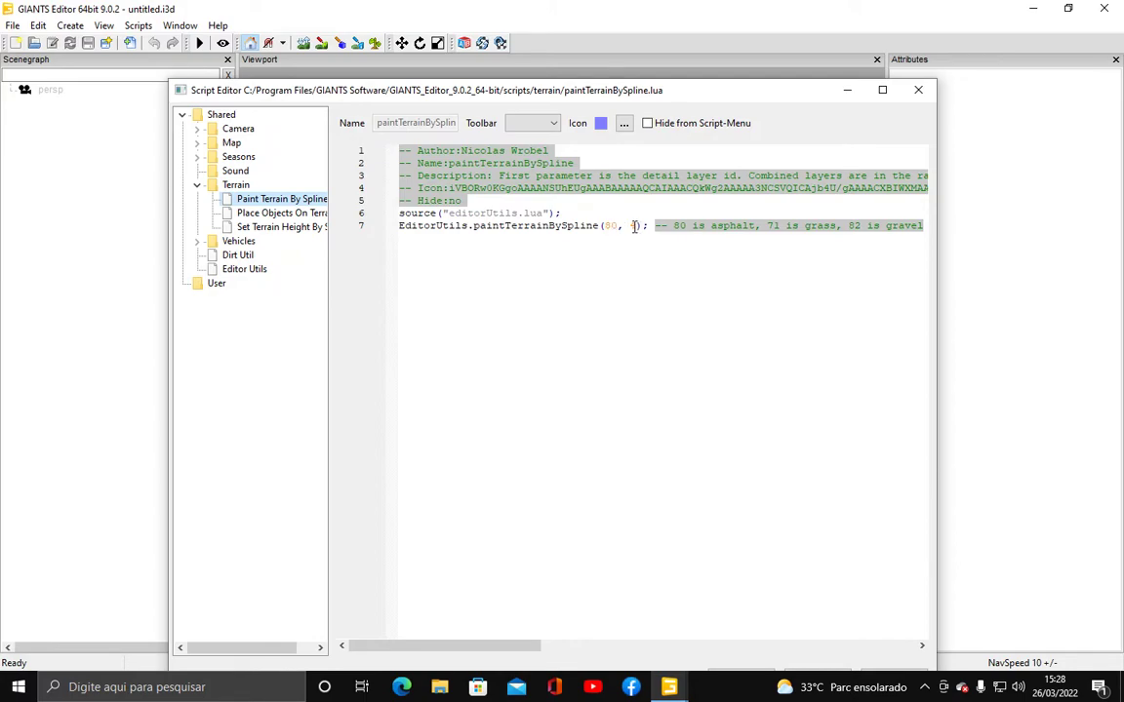
Step: Copy the entire code of the shared Set Terrain Height By Spline script in the Terrain folder
{"action": "left_click", "coordinate": [279, 229]}
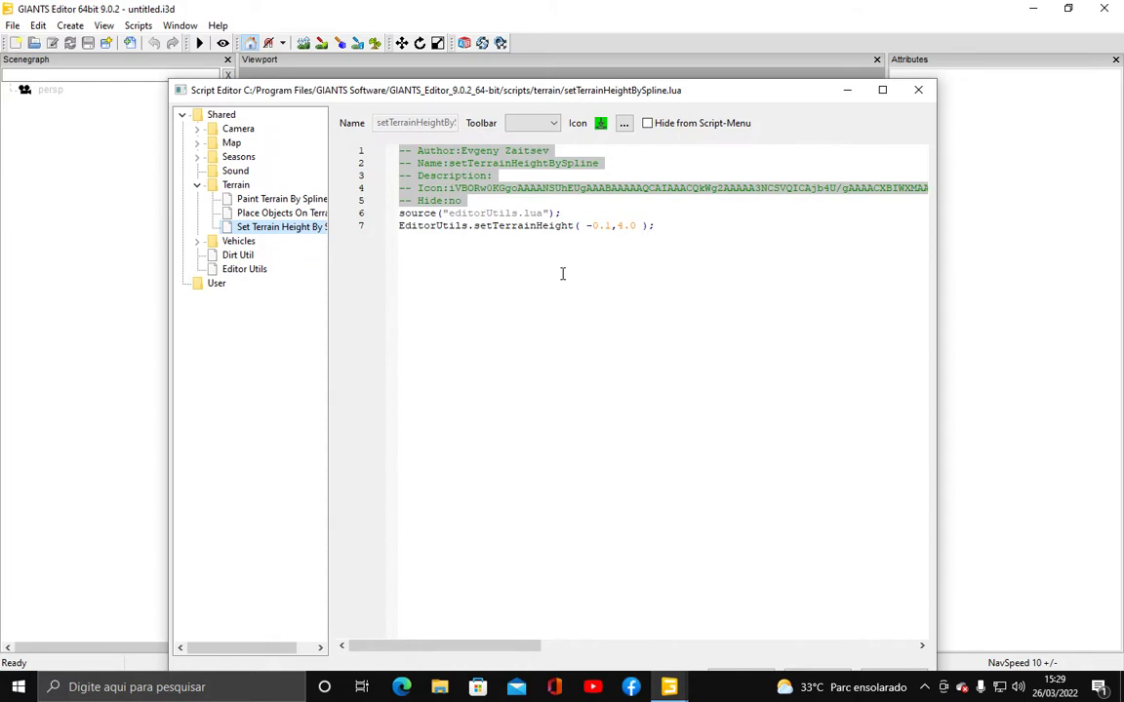
{"action": "key", "text": "ctrl+a"}
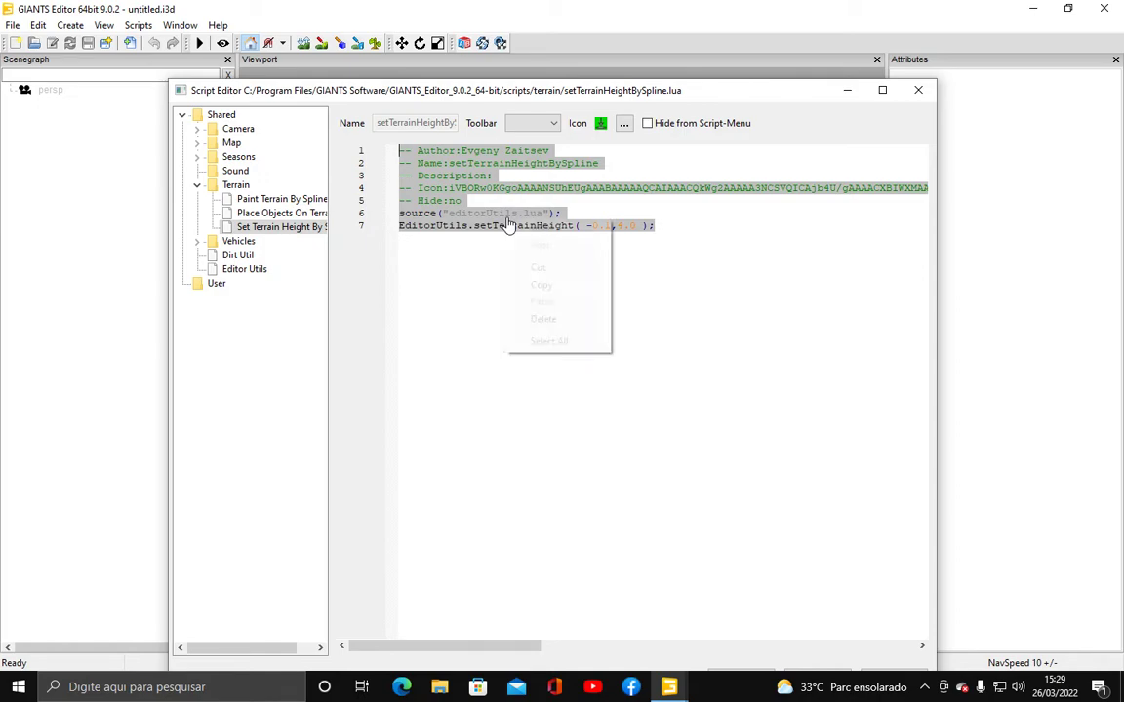
{"action": "right_click", "coordinate": [506, 225]}
{"action": "left_click", "coordinate": [557, 287]}
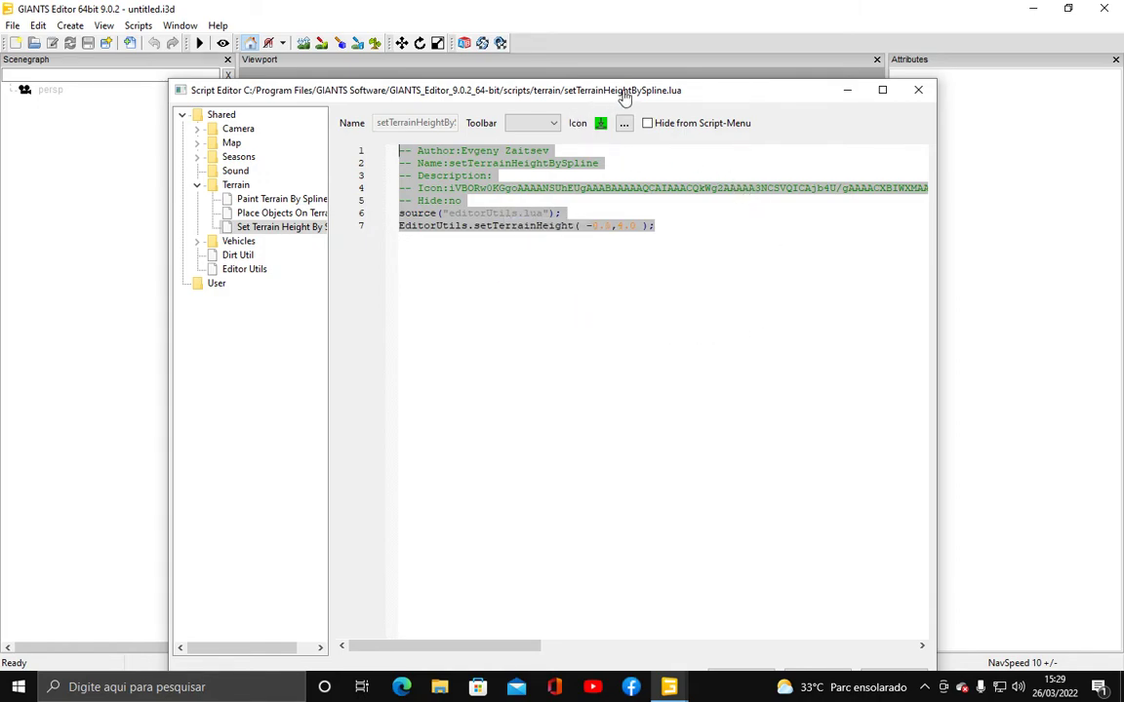
Step: Create a new user script named "estrada"
{"action": "left_click_drag", "start_coordinate": [623, 98], "coordinate": [779, 74]}
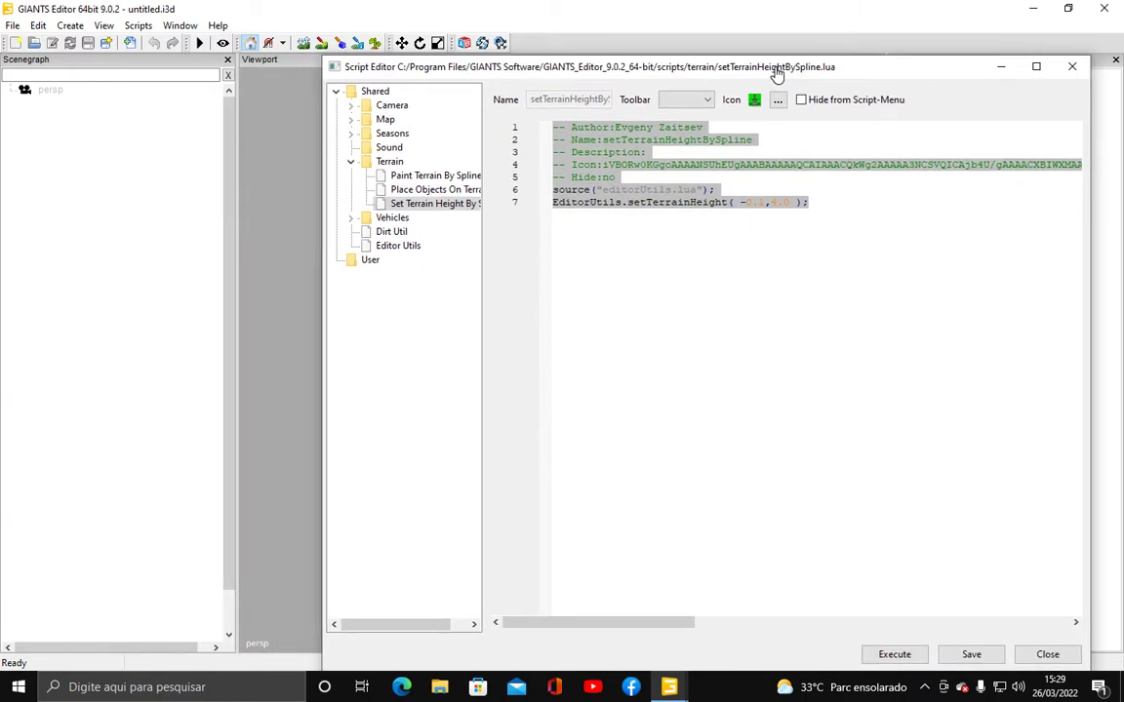
{"action": "left_click", "coordinate": [68, 28]}
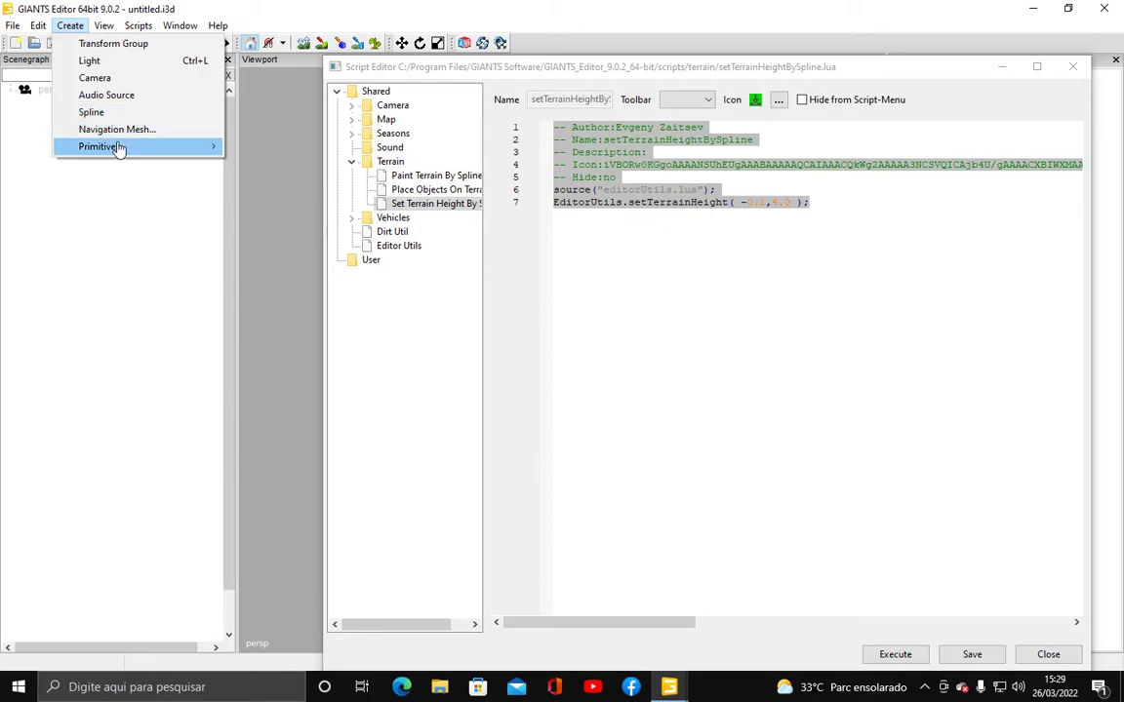
{"action": "mouse_move", "coordinate": [117, 147]}
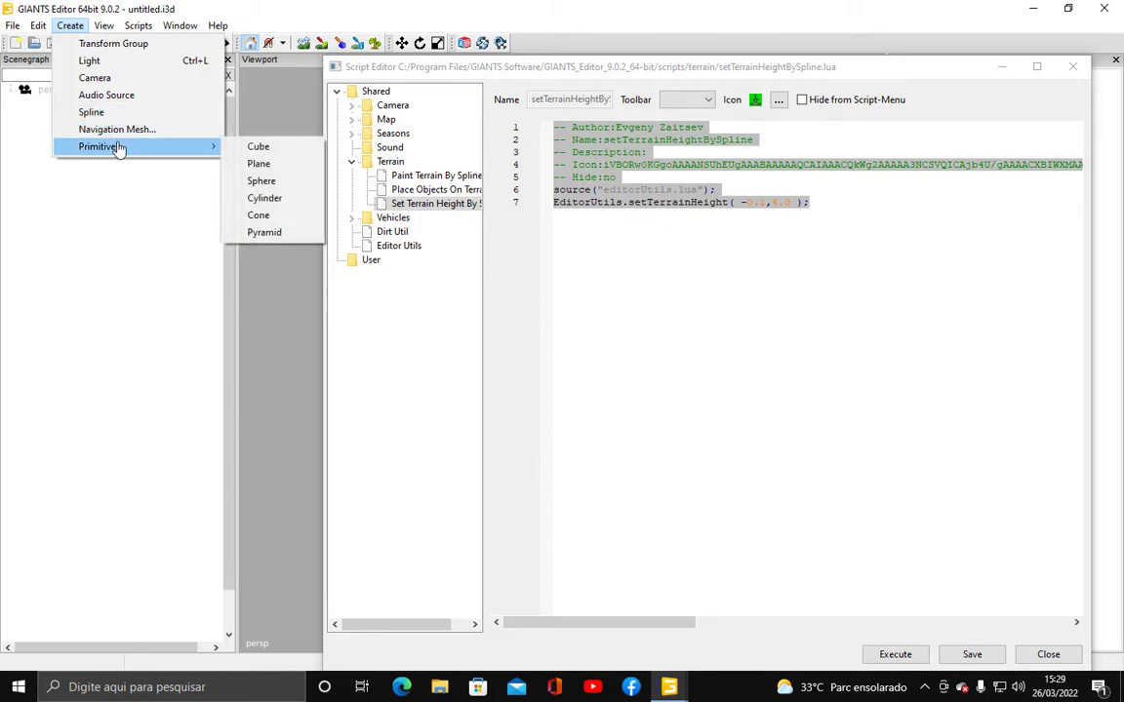
{"action": "left_click", "coordinate": [140, 26]}
{"action": "left_click", "coordinate": [139, 27]}
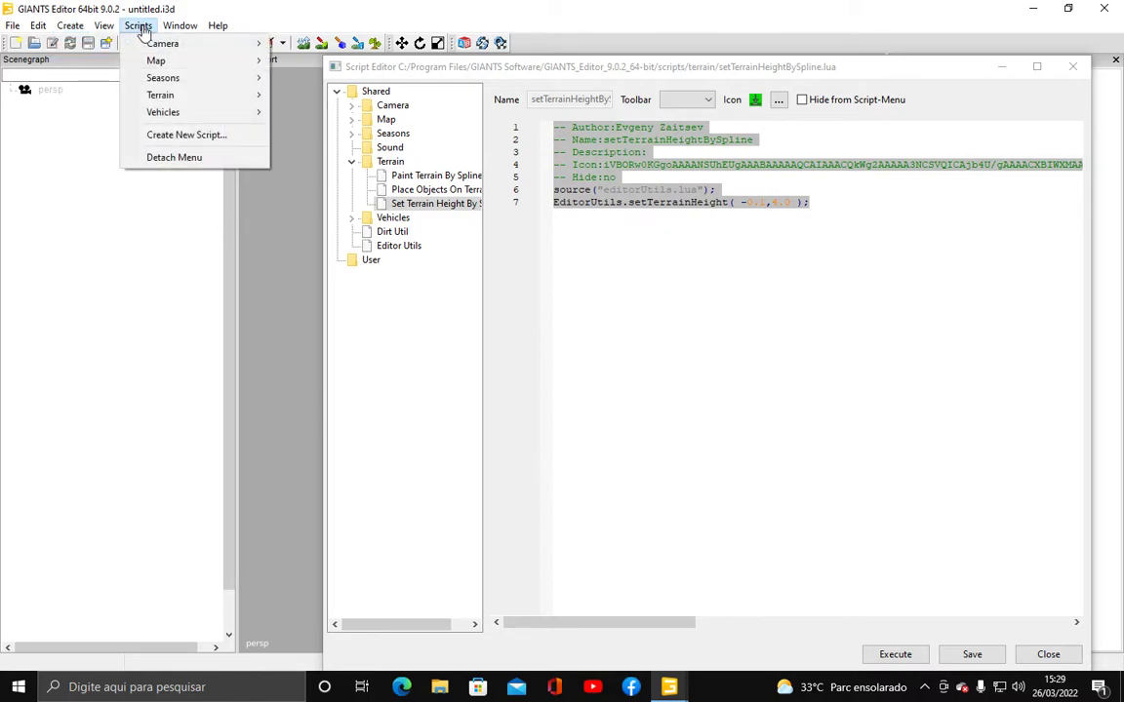
{"action": "left_click", "coordinate": [199, 136]}
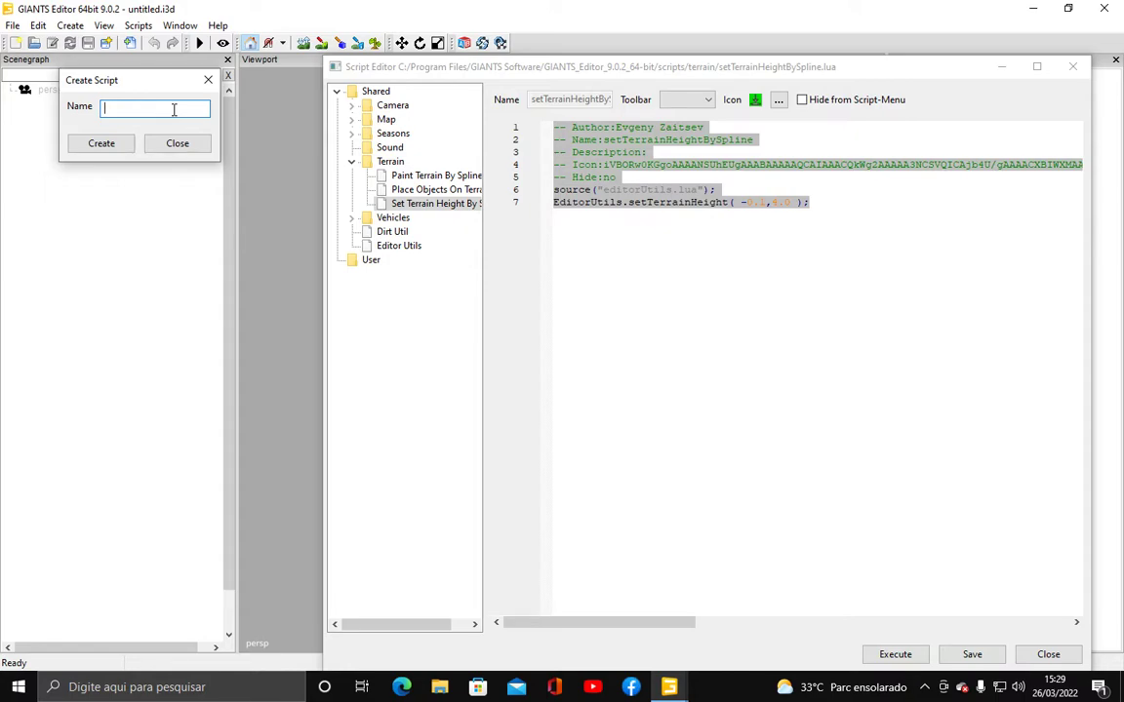
{"action": "type", "text": "estrada"}
{"action": "left_click", "coordinate": [102, 144]}
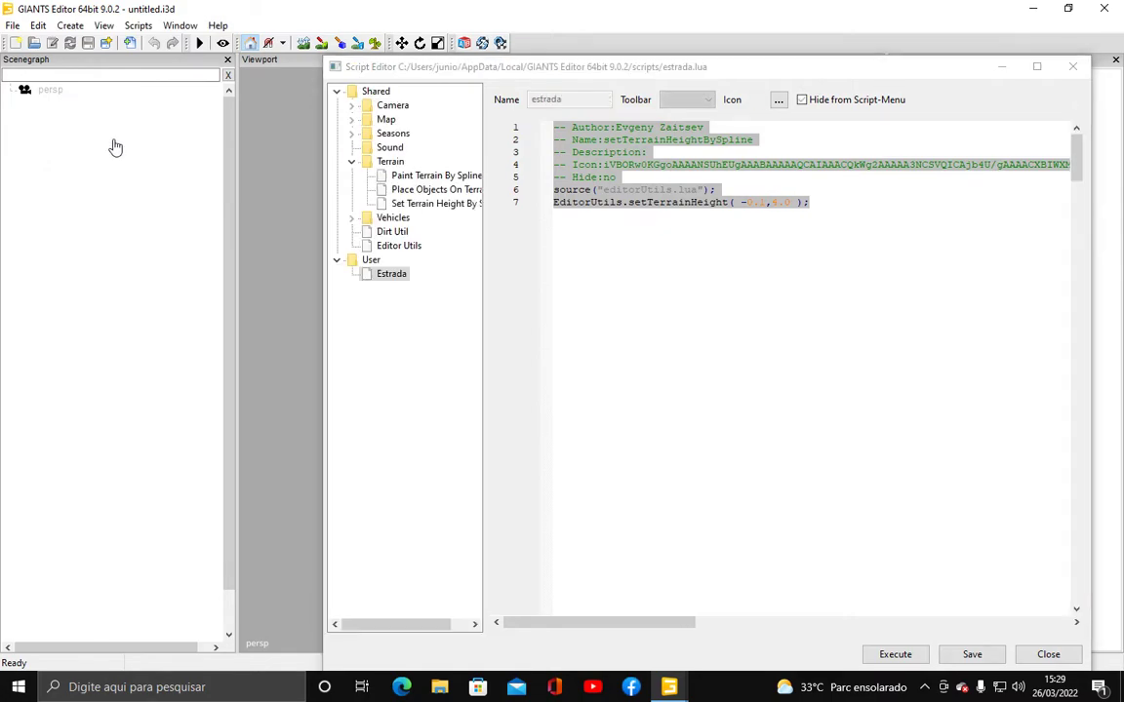
Step: Replace the whole content of the estrada script with the copied Set Terrain Height By Spline code
{"action": "left_click", "coordinate": [391, 275]}
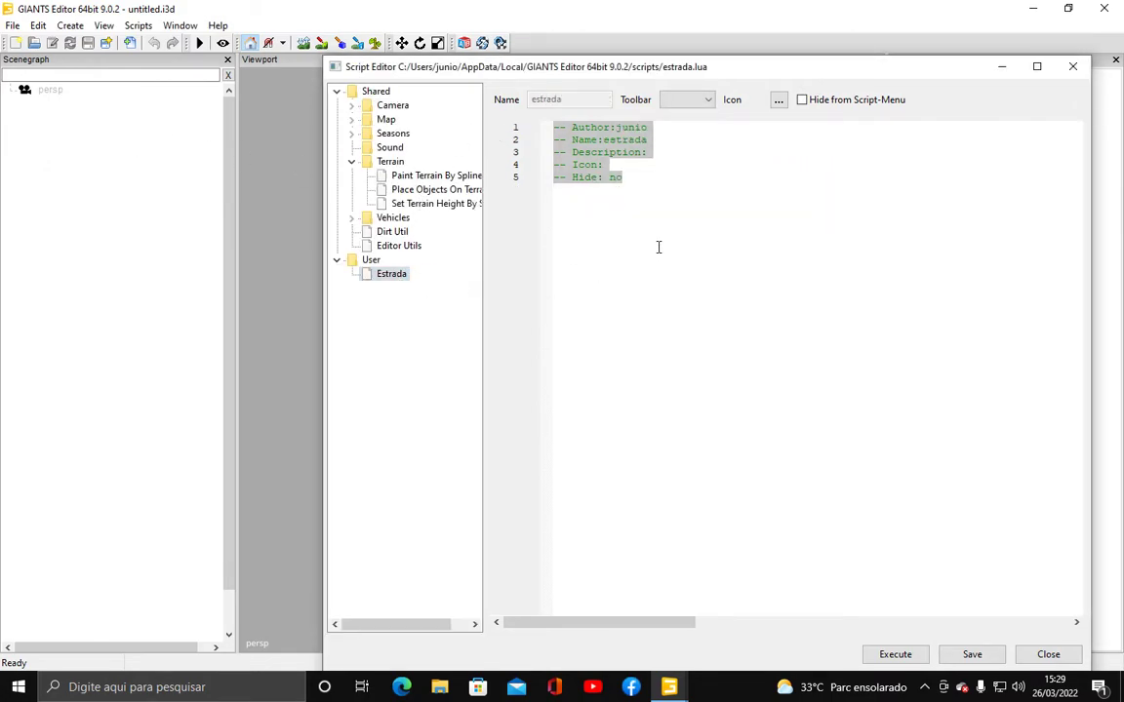
{"action": "key", "text": "ctrl+a"}
{"action": "key", "text": "ctrl+v"}
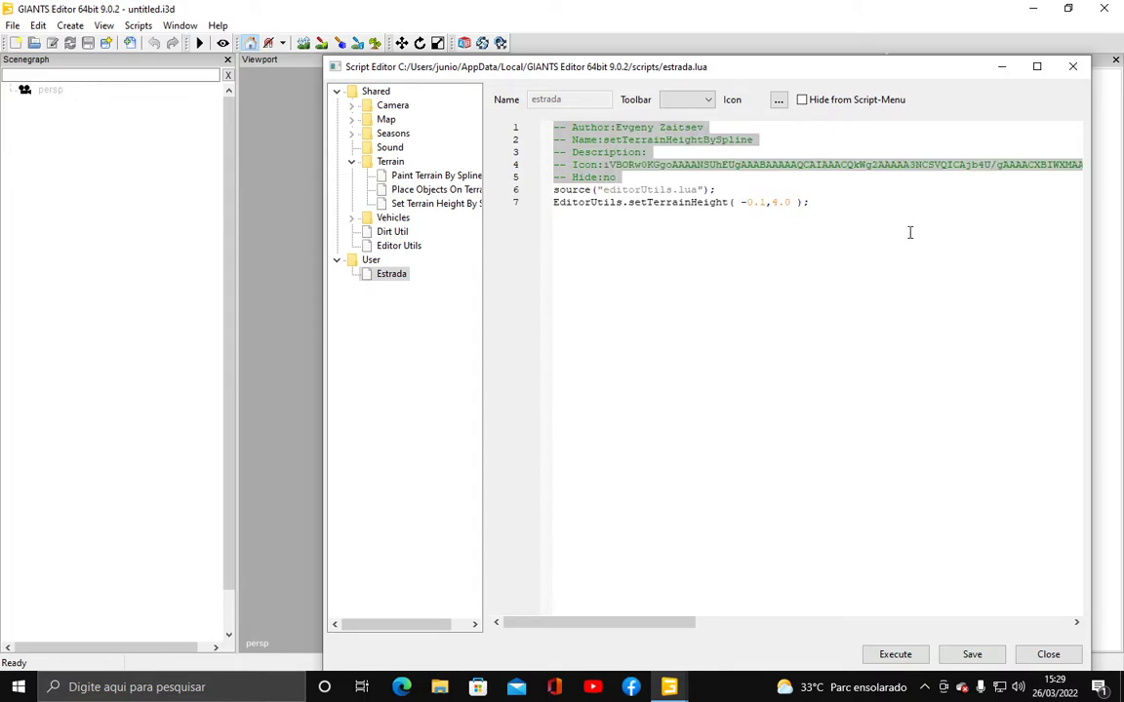
Step: Set the second setTerrainHeight parameter in the estrada script to 3.5 and save the script
{"action": "left_click_drag", "start_coordinate": [818, 73], "coordinate": [779, 26]}
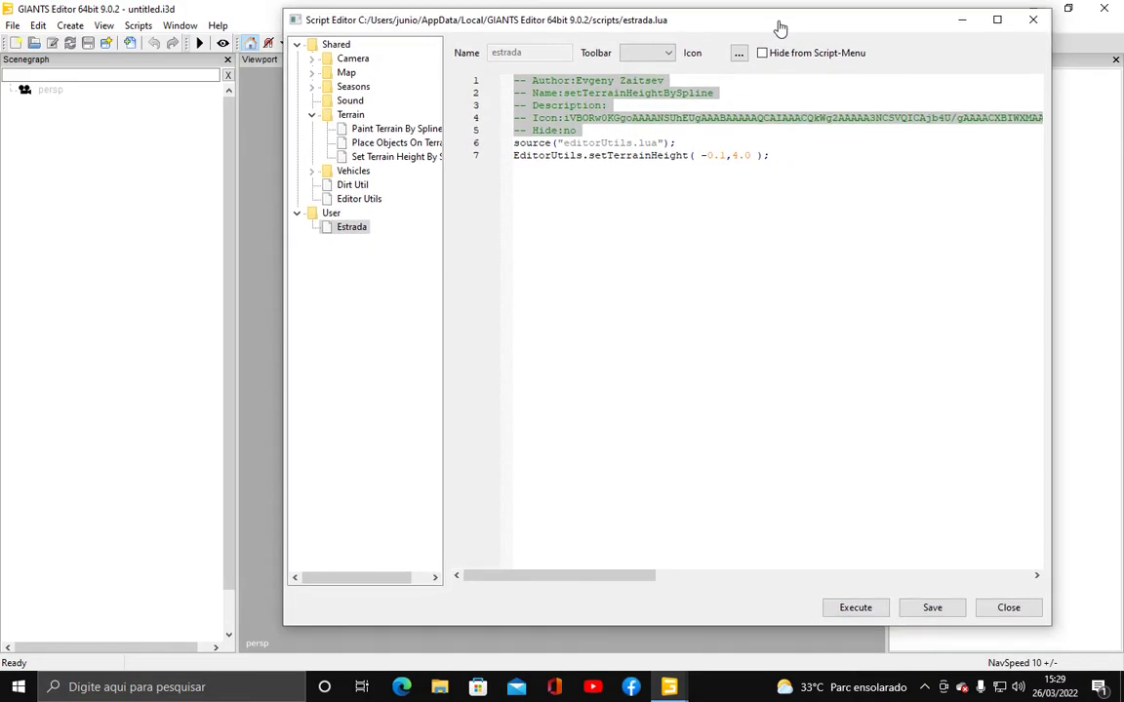
{"action": "left_click_drag", "start_coordinate": [751, 155], "coordinate": [730, 157]}
{"action": "type", "text": "3.5"}
{"action": "left_click", "coordinate": [930, 610]}
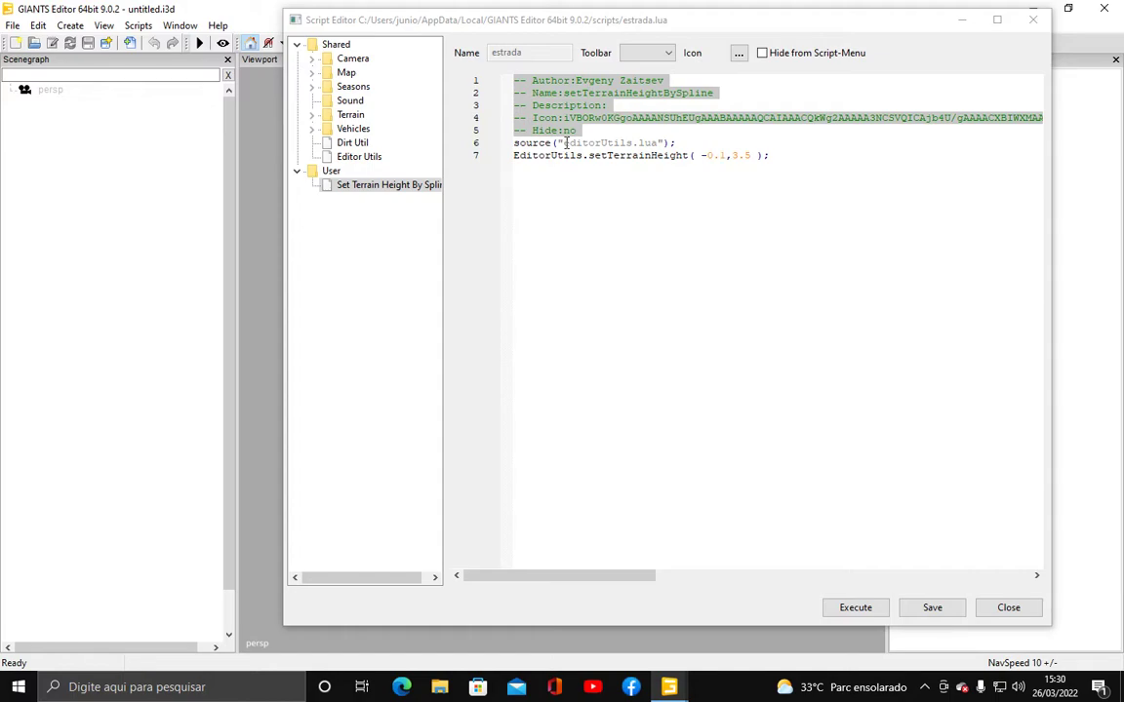
Step: Copy the entire code of the shared Paint Terrain By Spline script in the Terrain folder
{"action": "left_click_drag", "start_coordinate": [911, 28], "coordinate": [944, 100]}
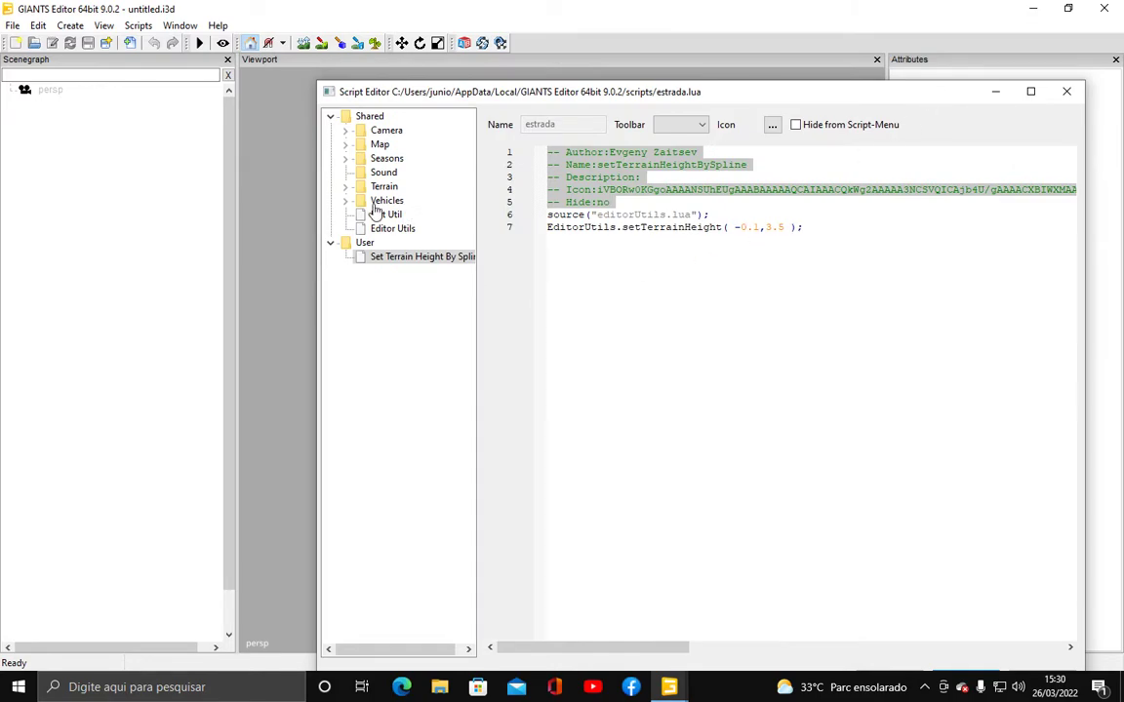
{"action": "left_click", "coordinate": [345, 186]}
{"action": "left_click", "coordinate": [403, 201]}
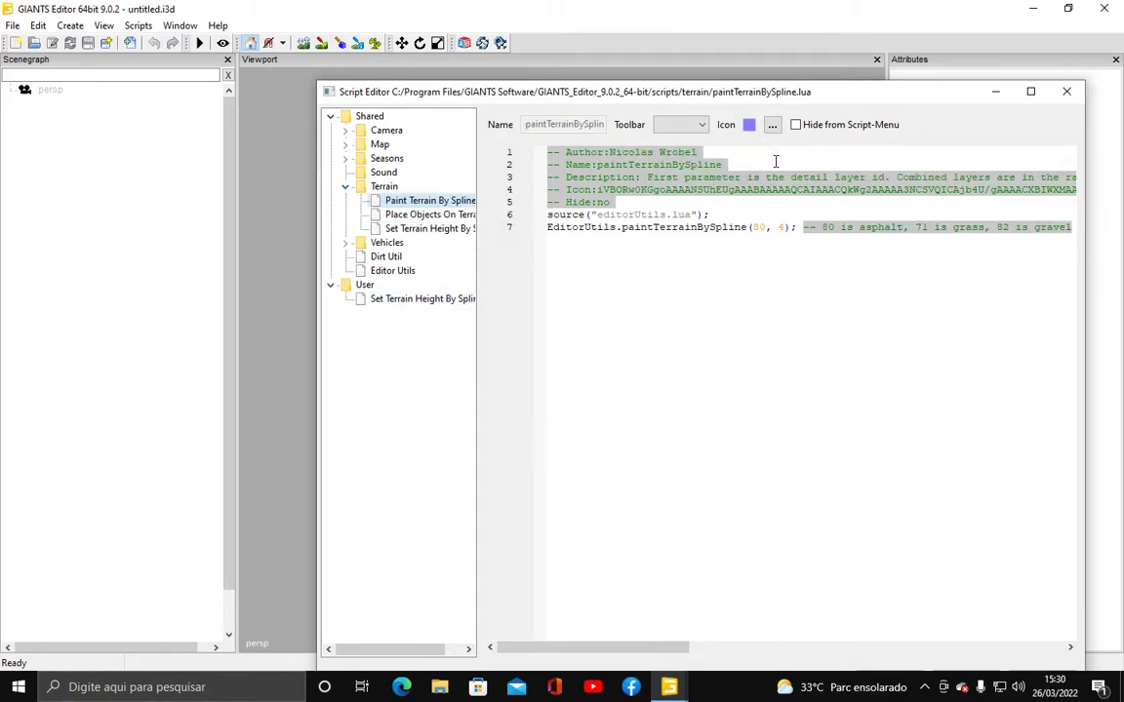
{"action": "left_click", "coordinate": [718, 260]}
{"action": "key", "text": "ctrl+a"}
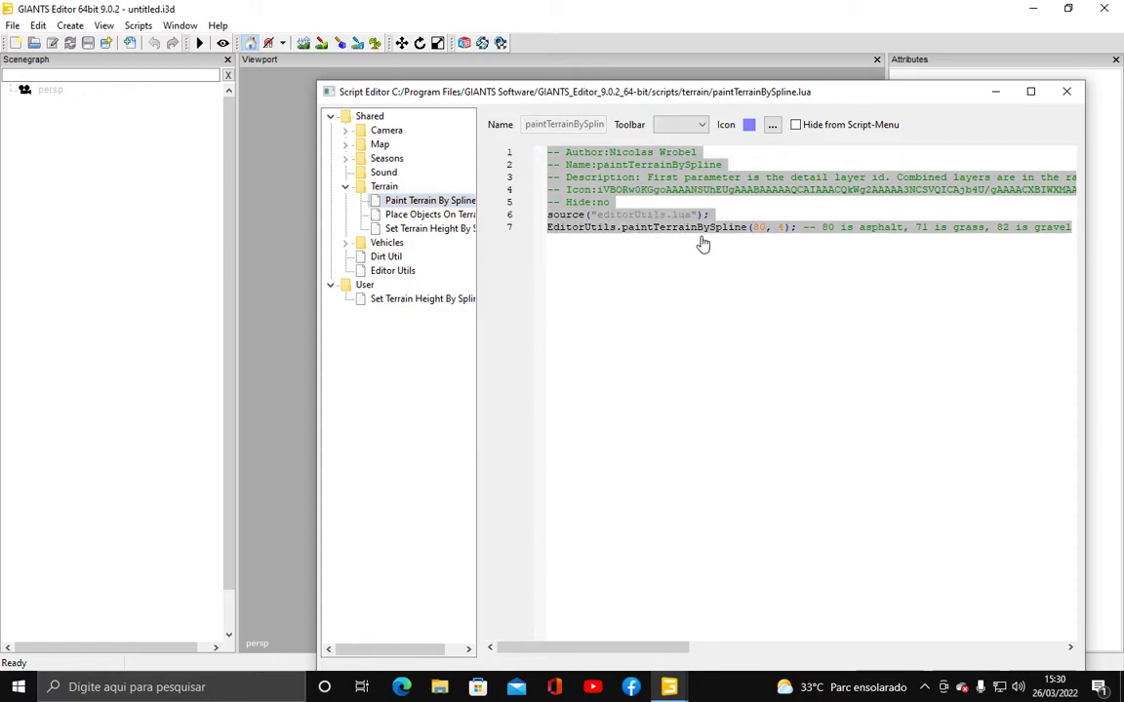
{"action": "right_click", "coordinate": [693, 231]}
{"action": "left_click", "coordinate": [730, 294]}
Step: Create a new user script named "cor"
{"action": "left_click", "coordinate": [138, 25]}
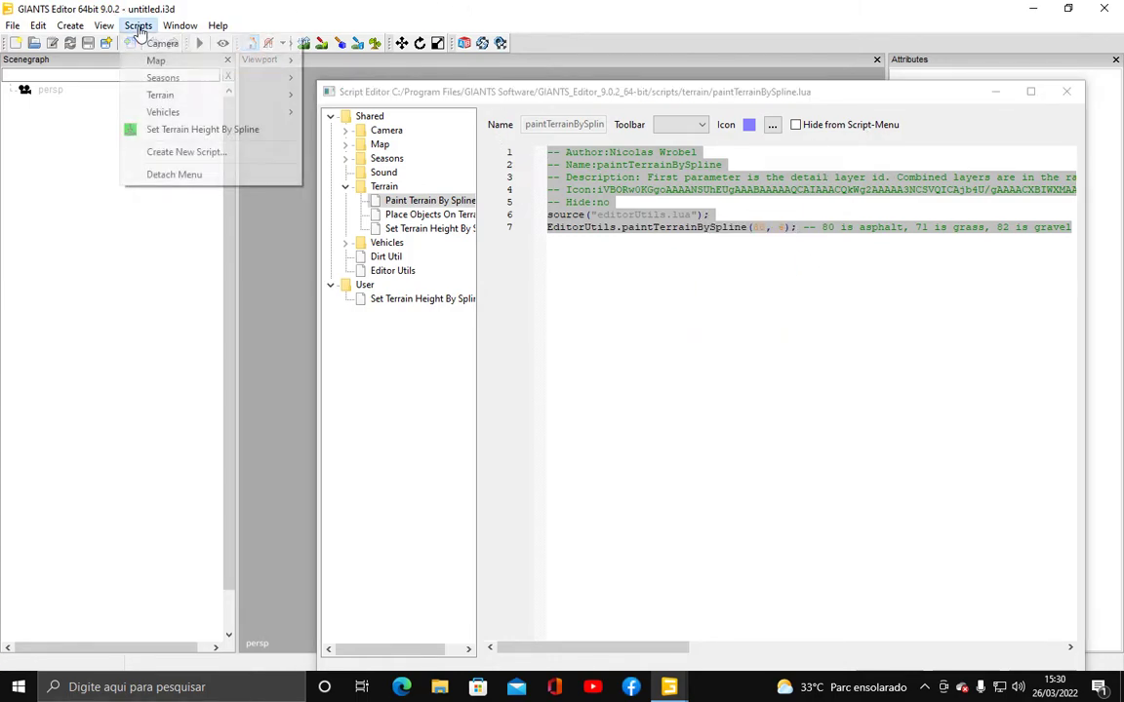
{"action": "left_click", "coordinate": [188, 158]}
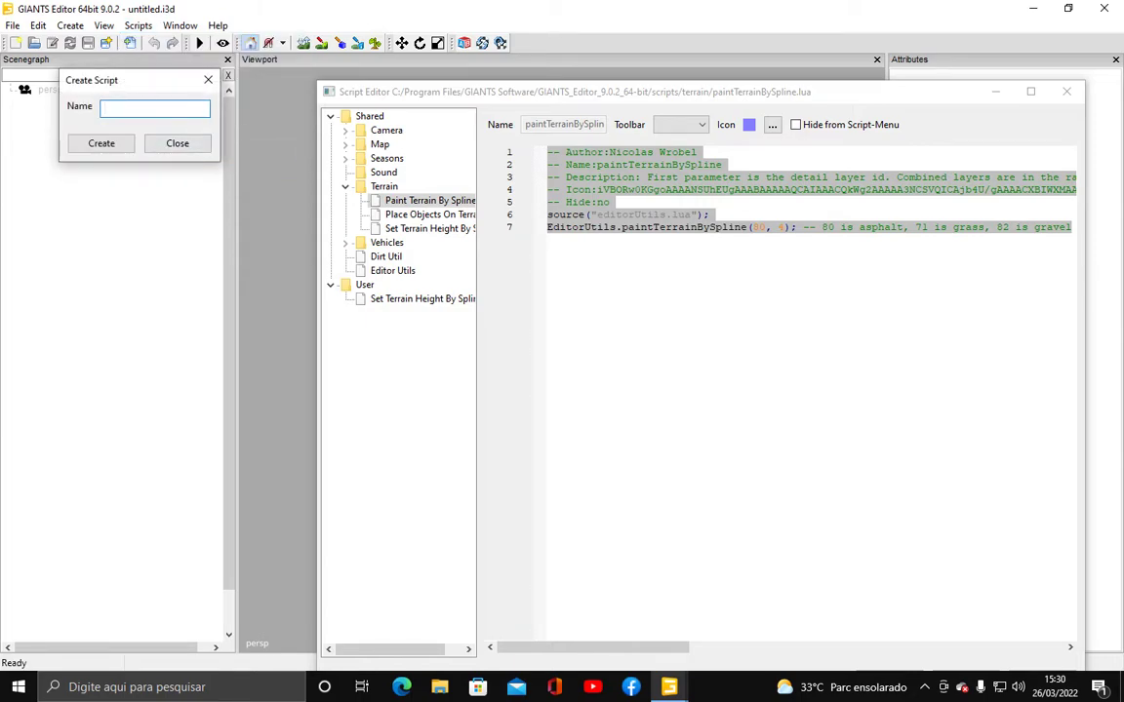
{"action": "type", "text": "cor"}
{"action": "left_click", "coordinate": [104, 146]}
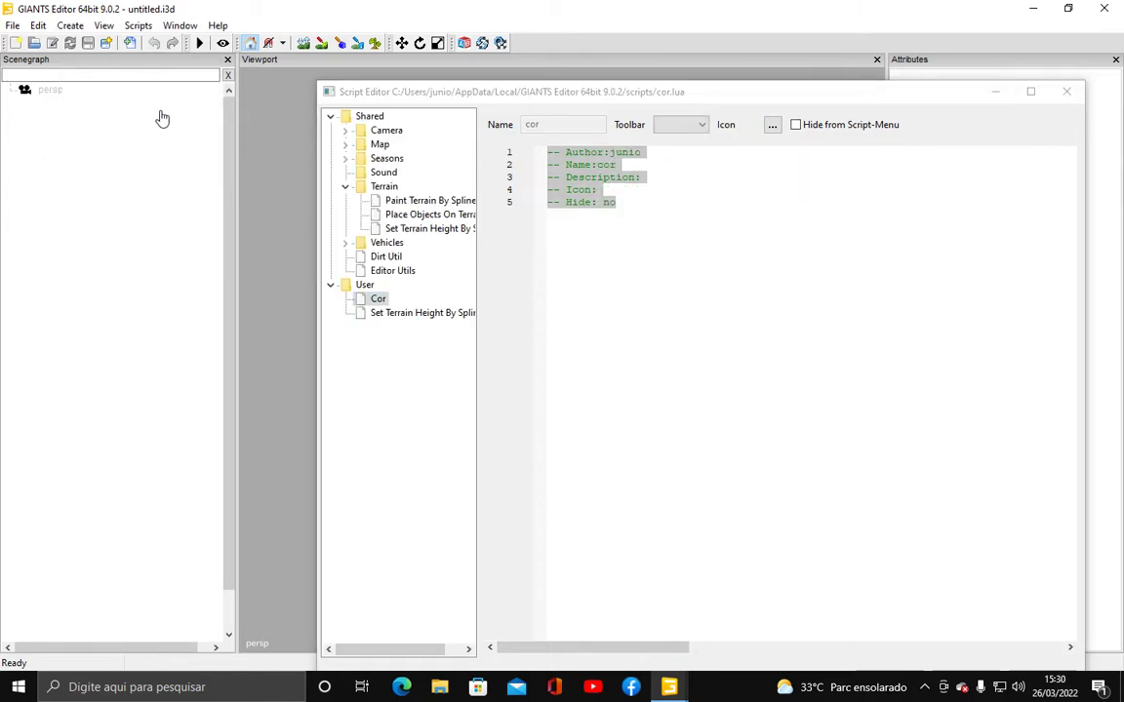
Step: Replace the whole content of the cor script with the copied Paint Terrain By Spline code
{"action": "left_click", "coordinate": [333, 275]}
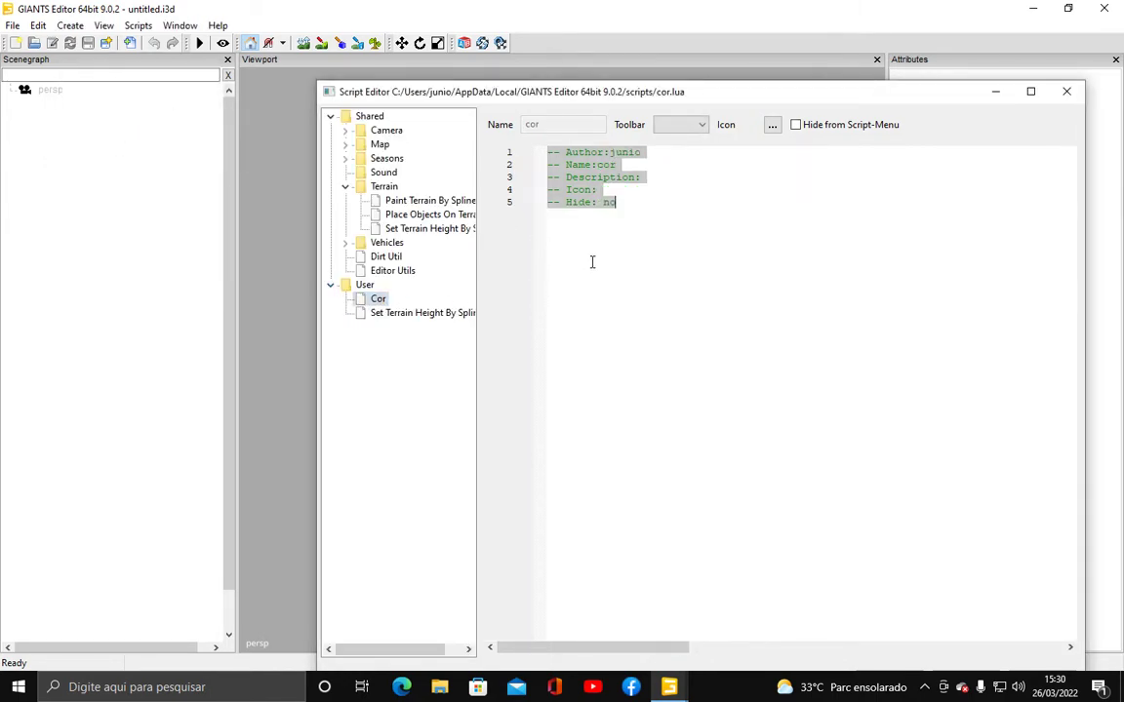
{"action": "key", "text": "ctrl+v"}
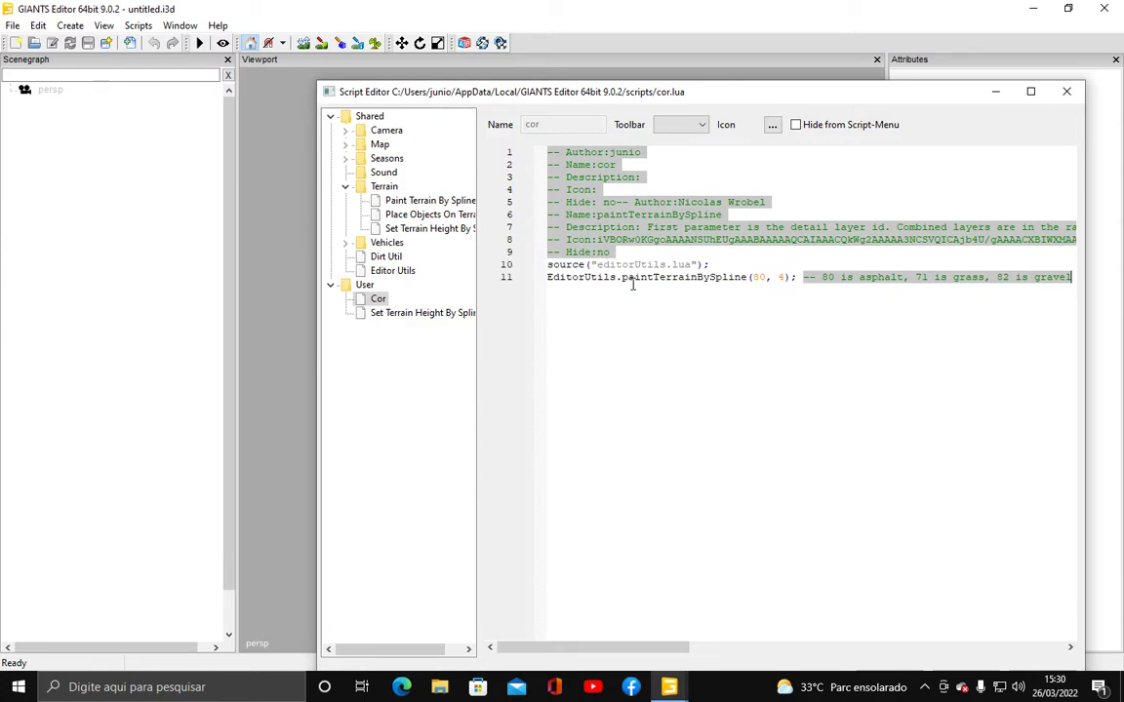
{"action": "key", "text": "ctrl+a"}
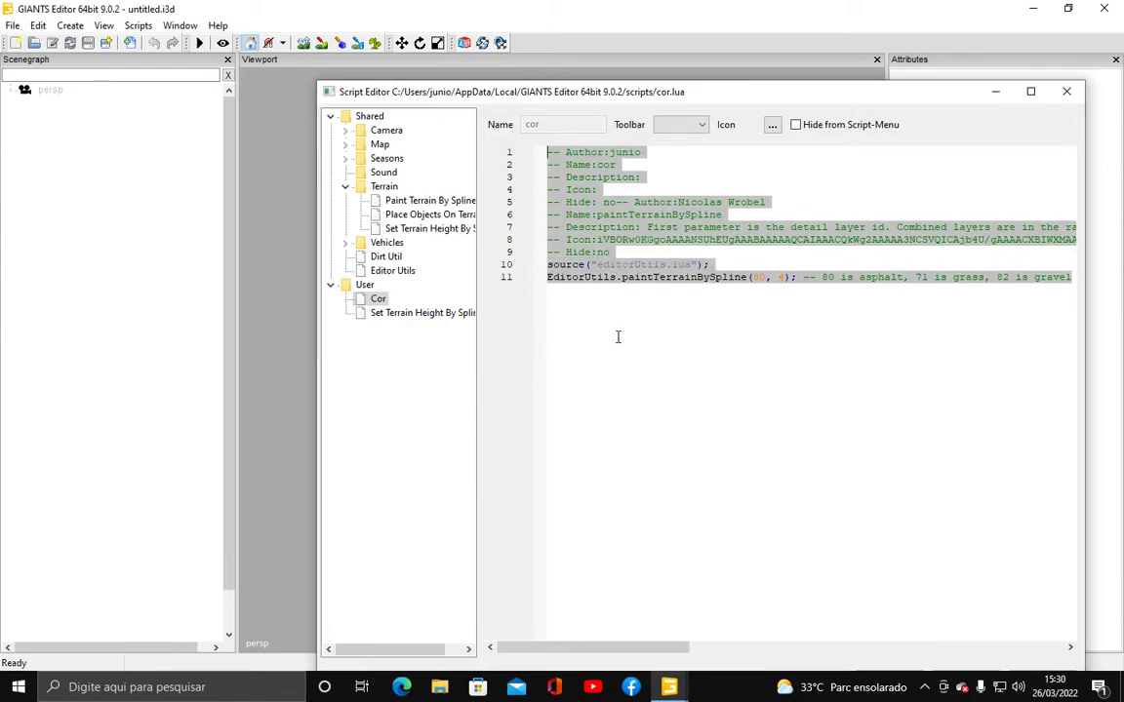
{"action": "key", "text": "BackSpace"}
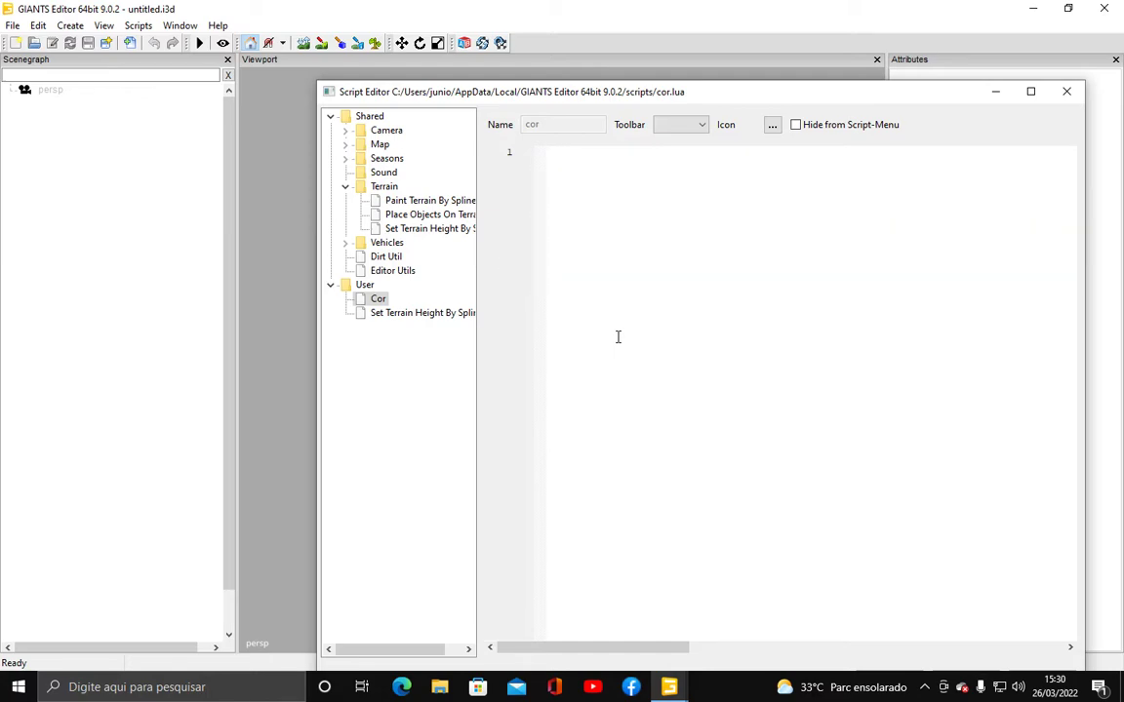
{"action": "key", "text": "ctrl+v"}
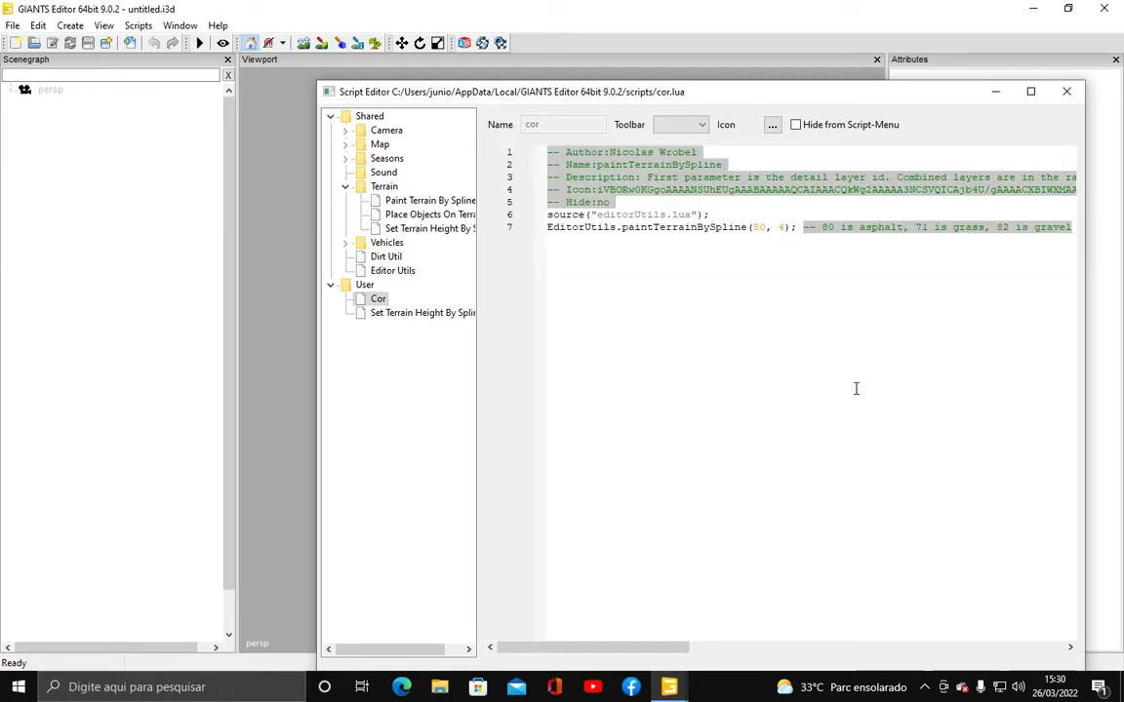
{"action": "left_click_drag", "start_coordinate": [842, 96], "coordinate": [813, 47]}
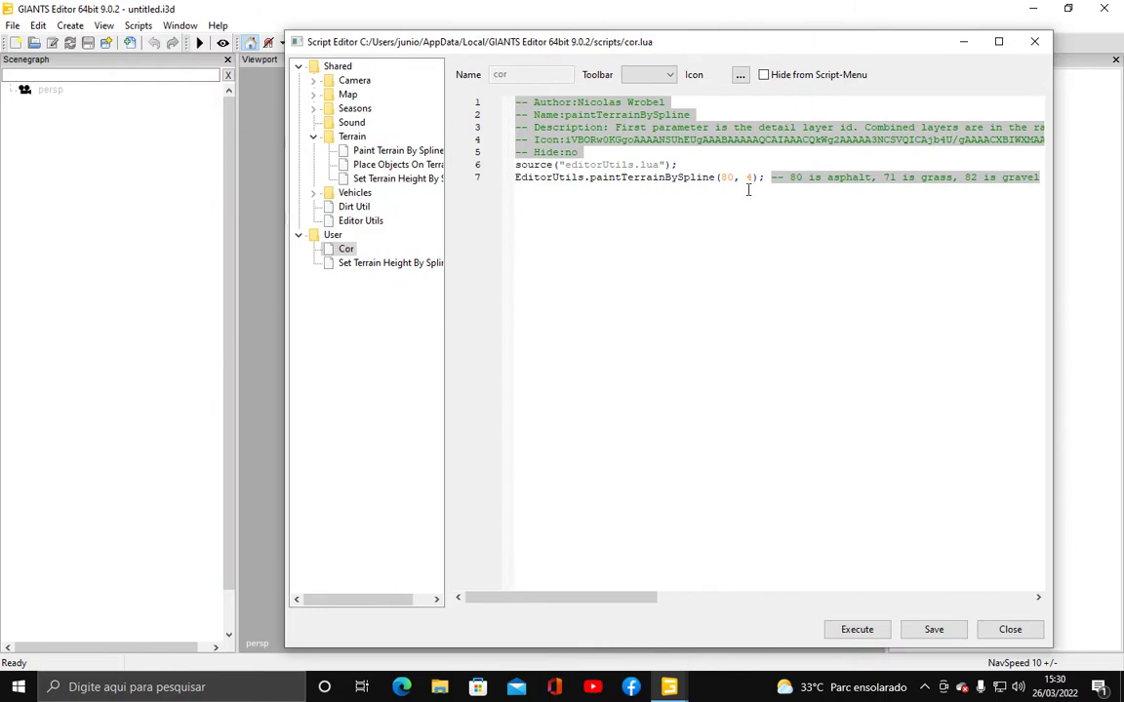
Step: Set the paintTerrainBySpline parameters in the cor script to 2 and 3.5, and save the script
{"action": "left_click_drag", "start_coordinate": [728, 177], "coordinate": [724, 176]}
{"action": "type", "text": "2"}
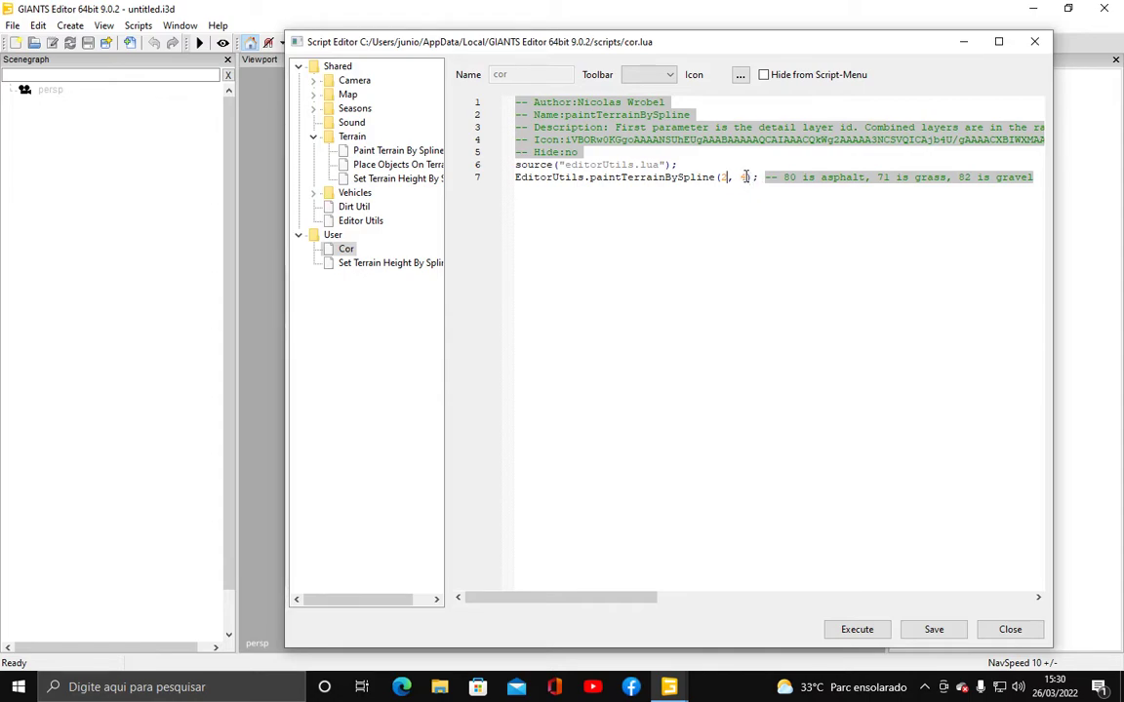
{"action": "key", "text": "BackSpace"}
{"action": "type", "text": "3.5"}
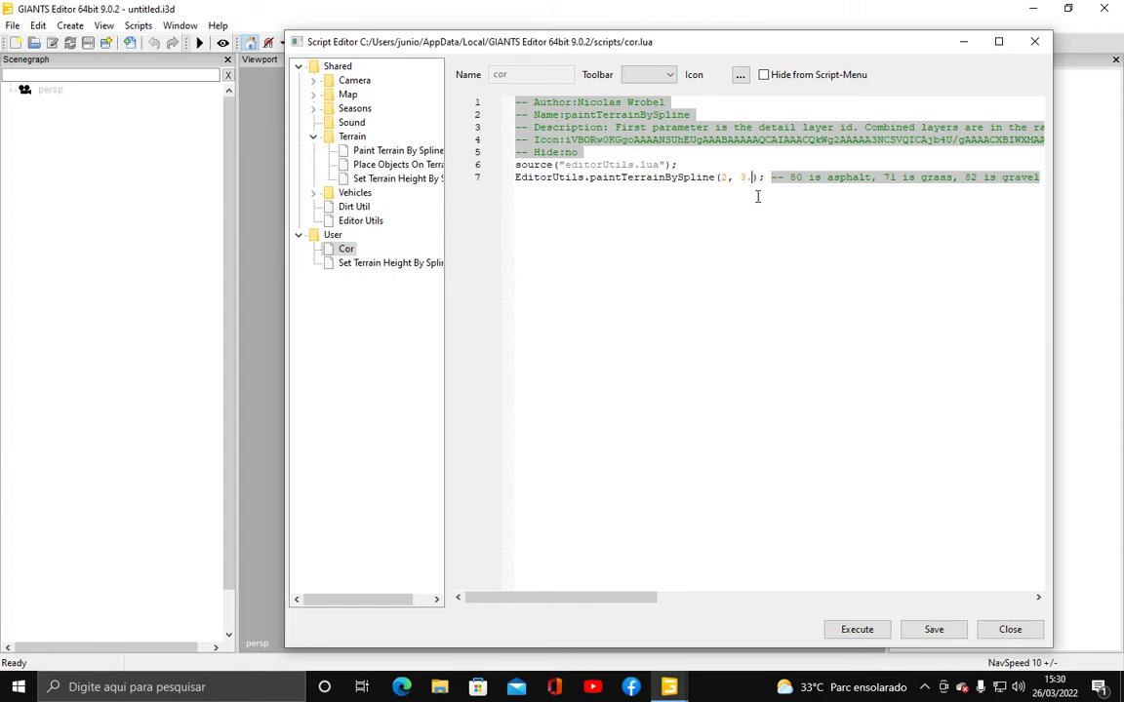
{"action": "left_click", "coordinate": [945, 631]}
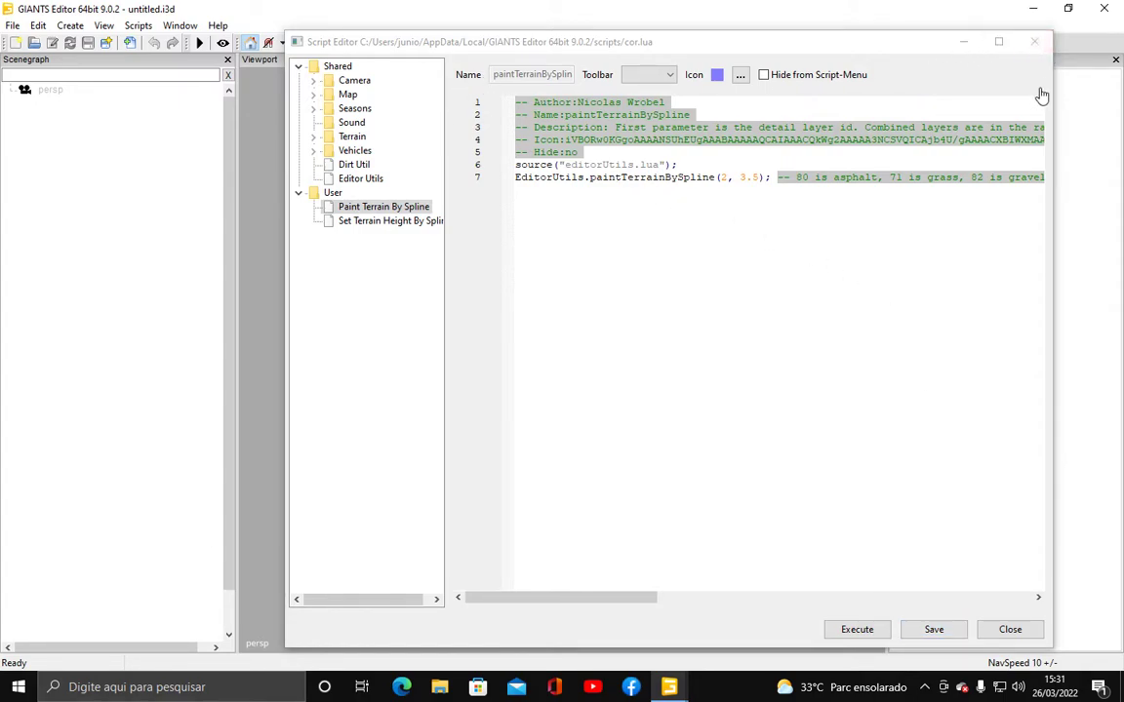
Step: Close GIANTS Editor and browse in File Explorer to the FS22_Fazenda_Bandeirantes maps folder under D:\01 mapas fs 22\conversao de mapas\fazenda bamdeirantes
{"action": "left_click", "coordinate": [1040, 43]}
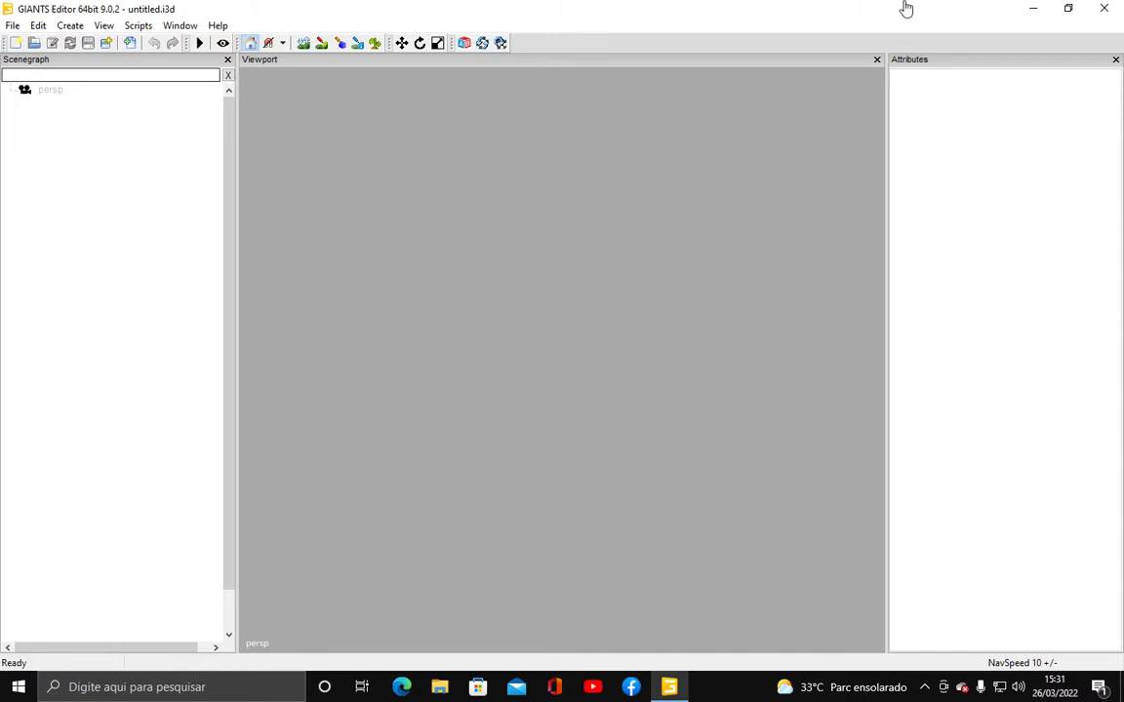
{"action": "left_click", "coordinate": [1100, 11]}
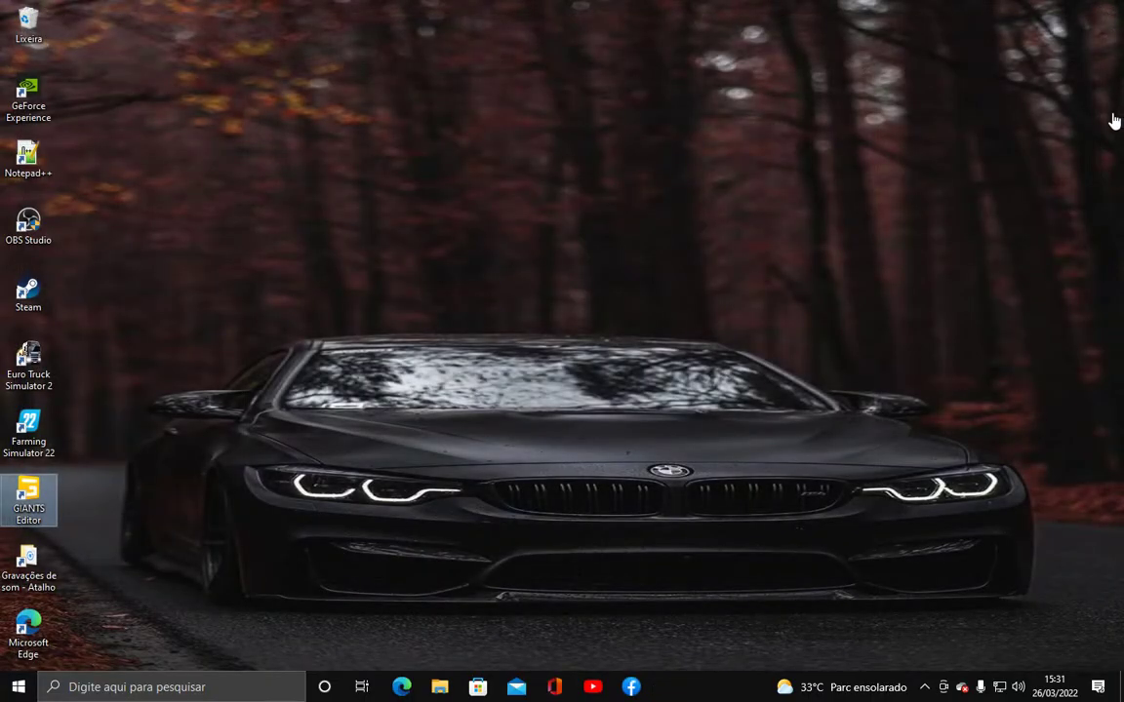
{"action": "left_click", "coordinate": [439, 685]}
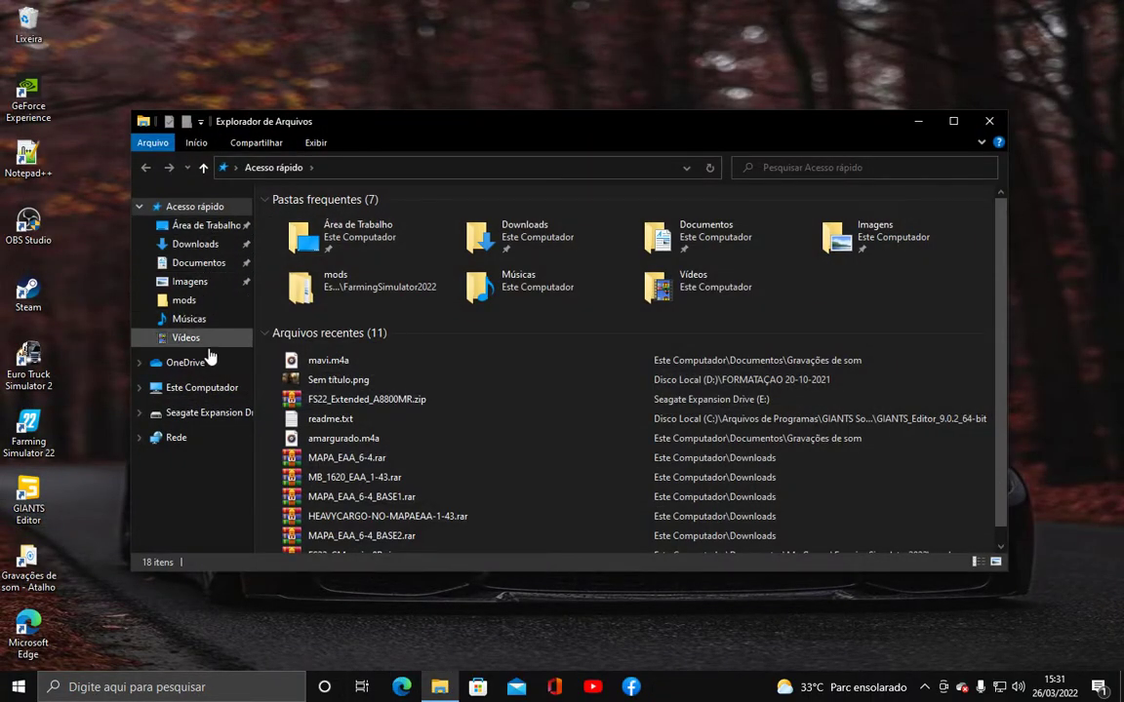
{"action": "left_click", "coordinate": [226, 391]}
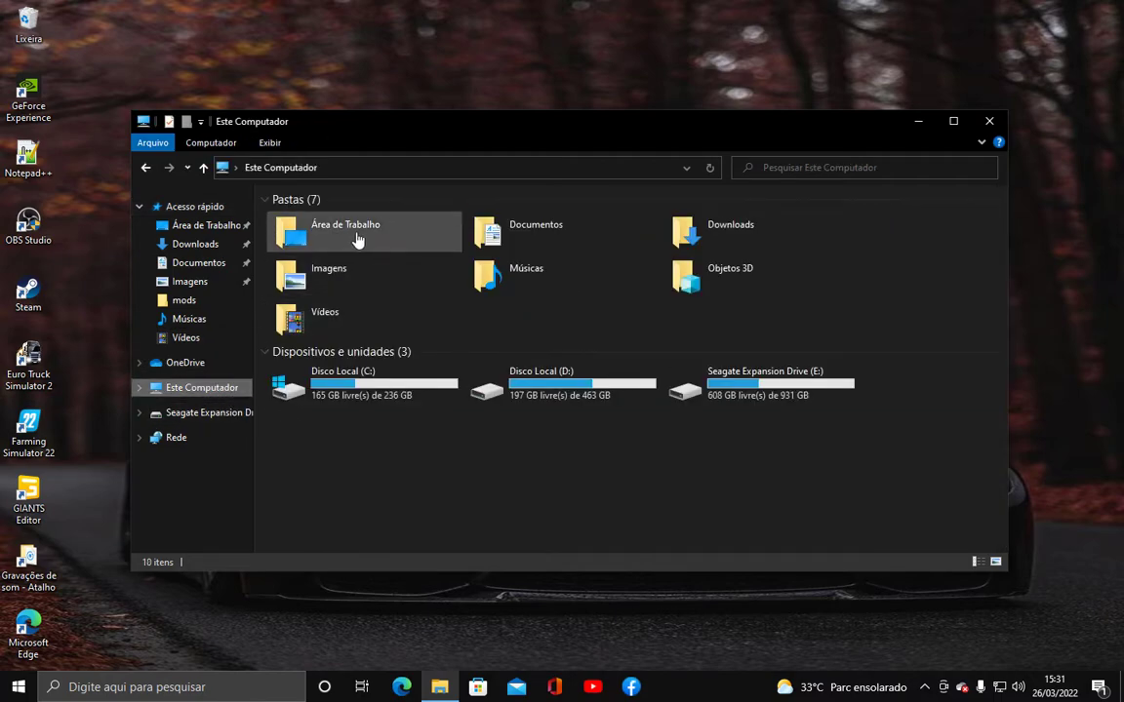
{"action": "double_click", "coordinate": [603, 394]}
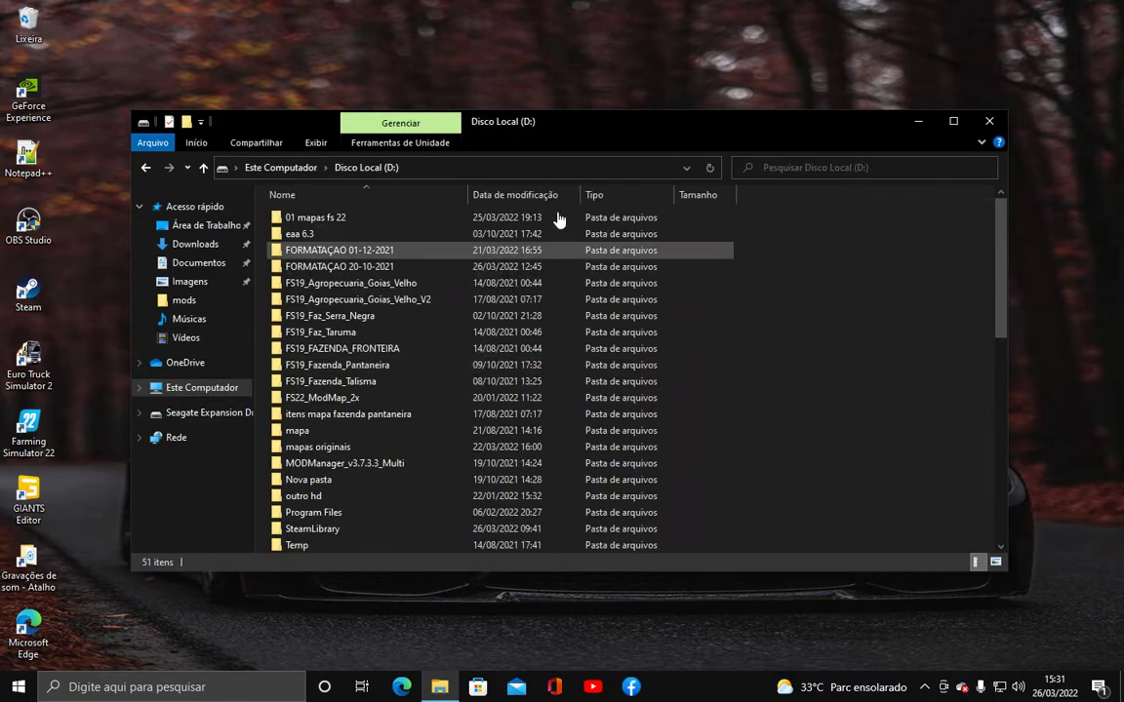
{"action": "double_click", "coordinate": [369, 217]}
{"action": "double_click", "coordinate": [412, 219]}
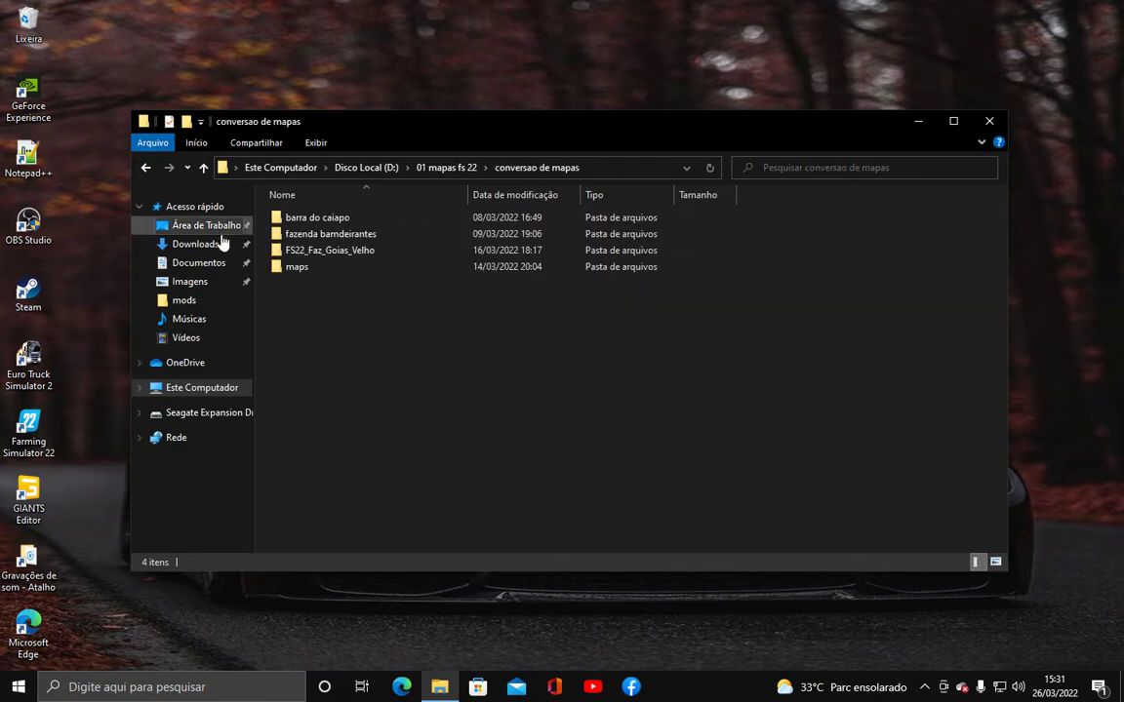
{"action": "double_click", "coordinate": [400, 234]}
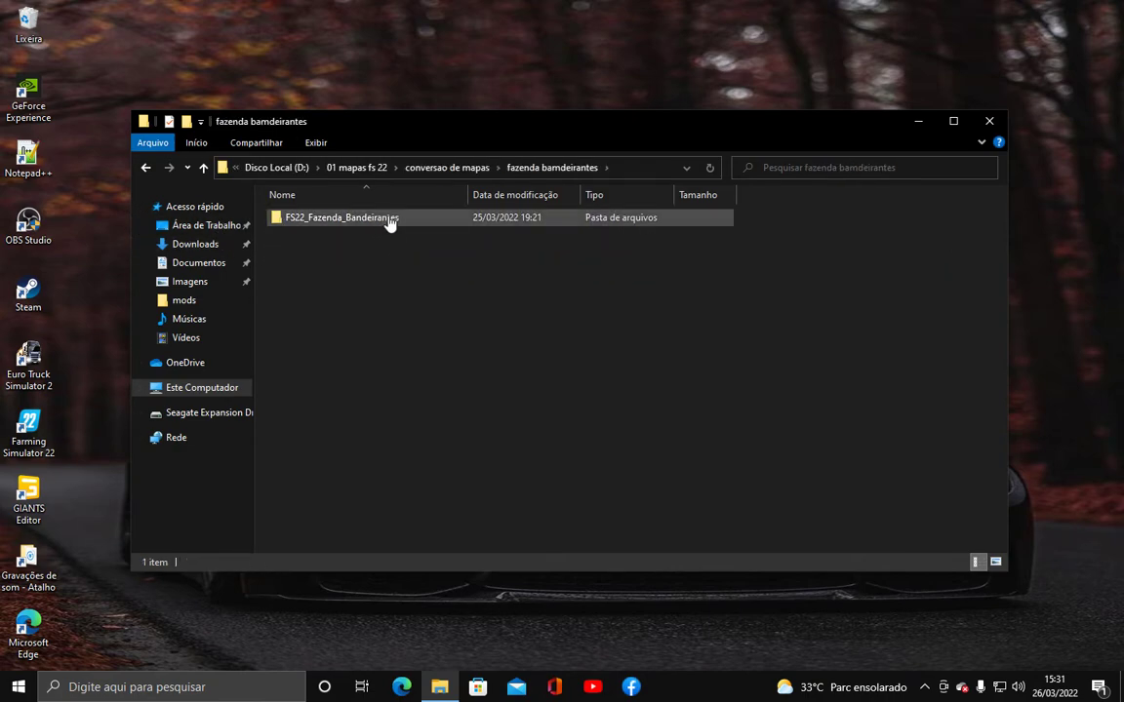
{"action": "double_click", "coordinate": [388, 220]}
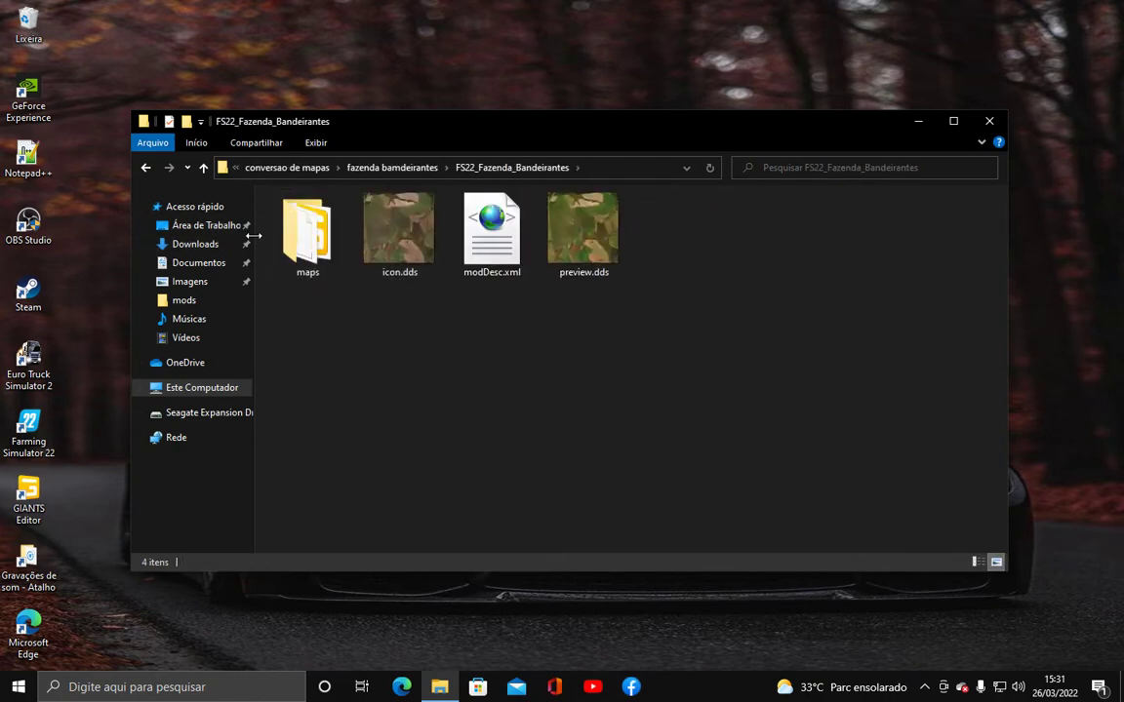
{"action": "double_click", "coordinate": [326, 234]}
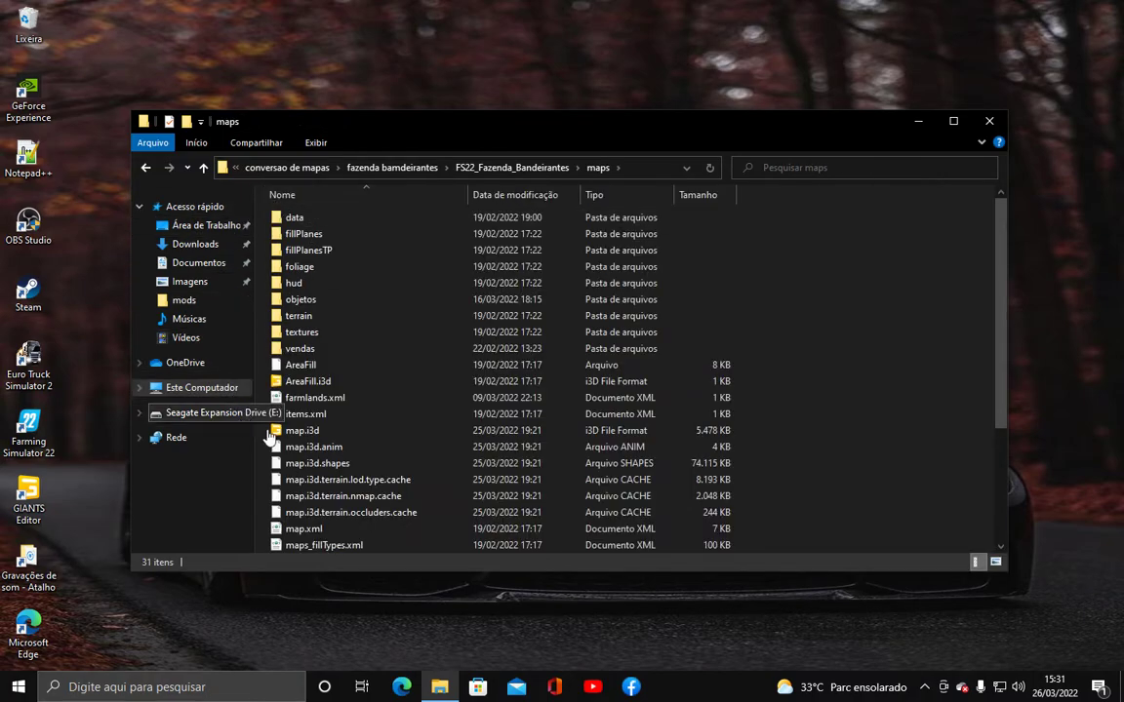
Step: Open map.i3d in GIANTS Editor 9.0.2 and dismiss the welcome window
{"action": "double_click", "coordinate": [331, 432]}
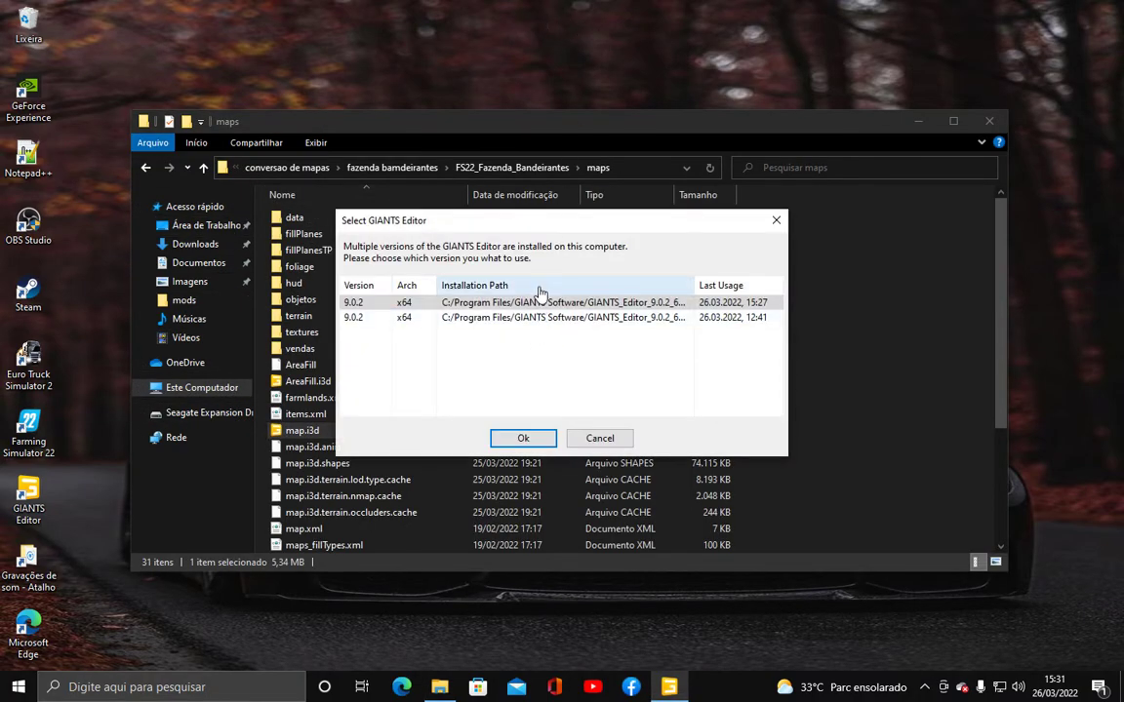
{"action": "left_click", "coordinate": [530, 437]}
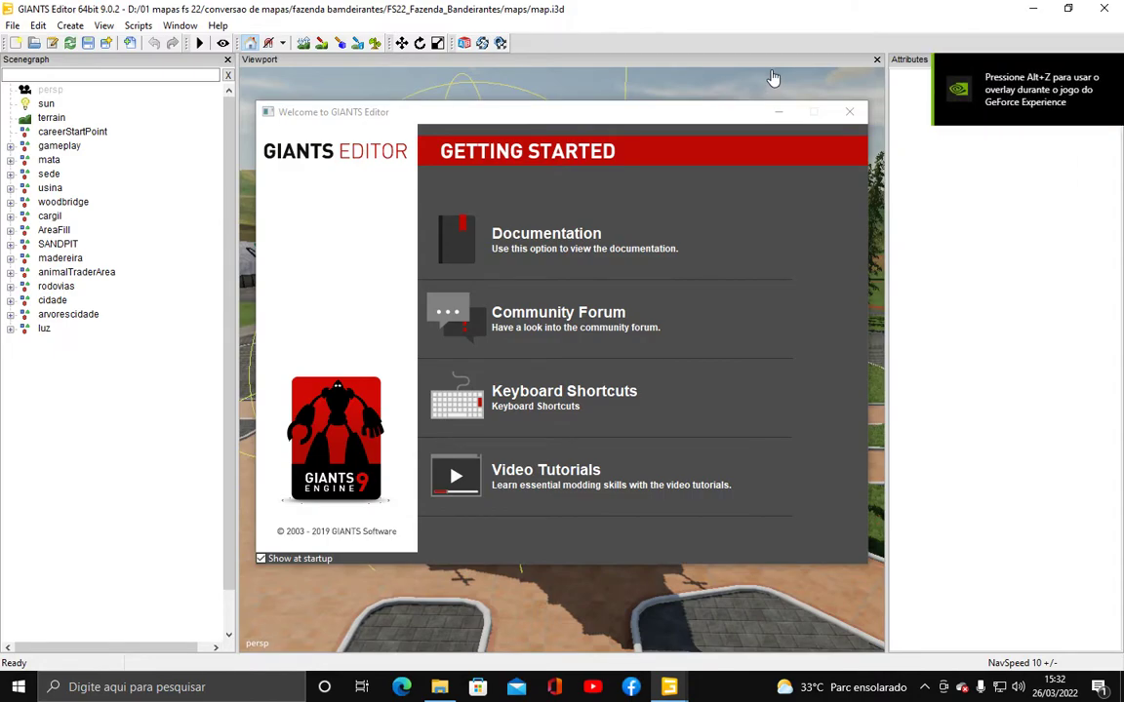
{"action": "left_click", "coordinate": [850, 112]}
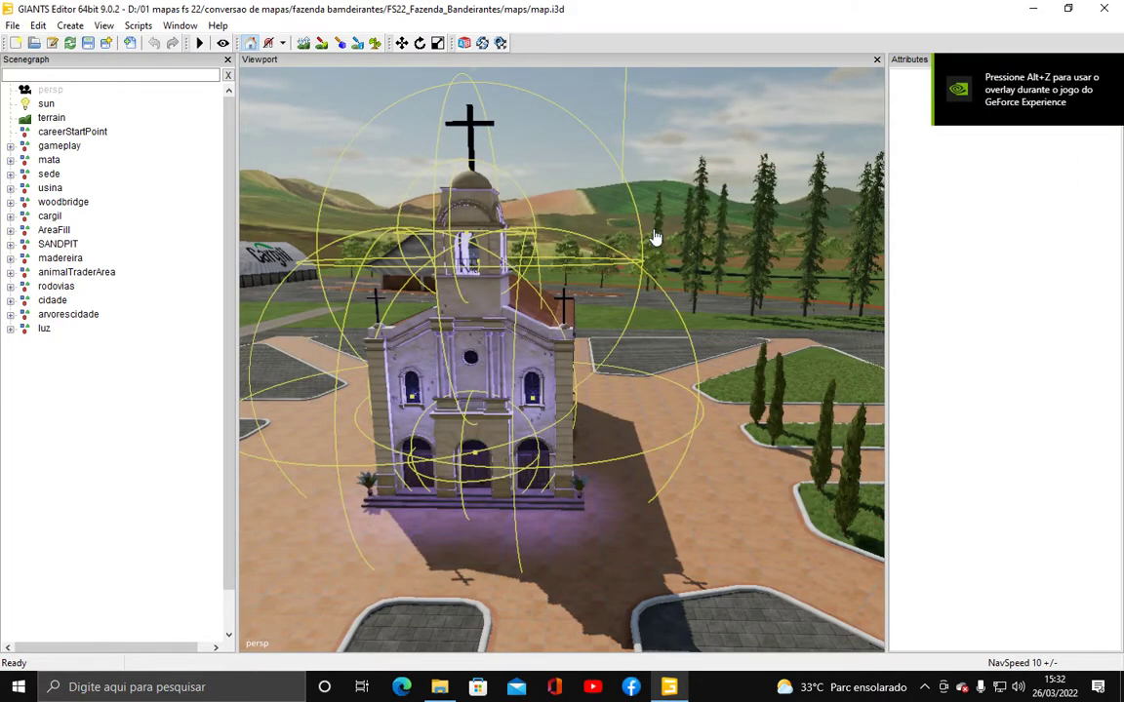
Step: Create a new spline and position it on the red dirt road crossing the grass field beyond the Cargill site
{"action": "scroll", "coordinate": [620, 200], "scroll_direction": "down", "scroll_amount": 2}
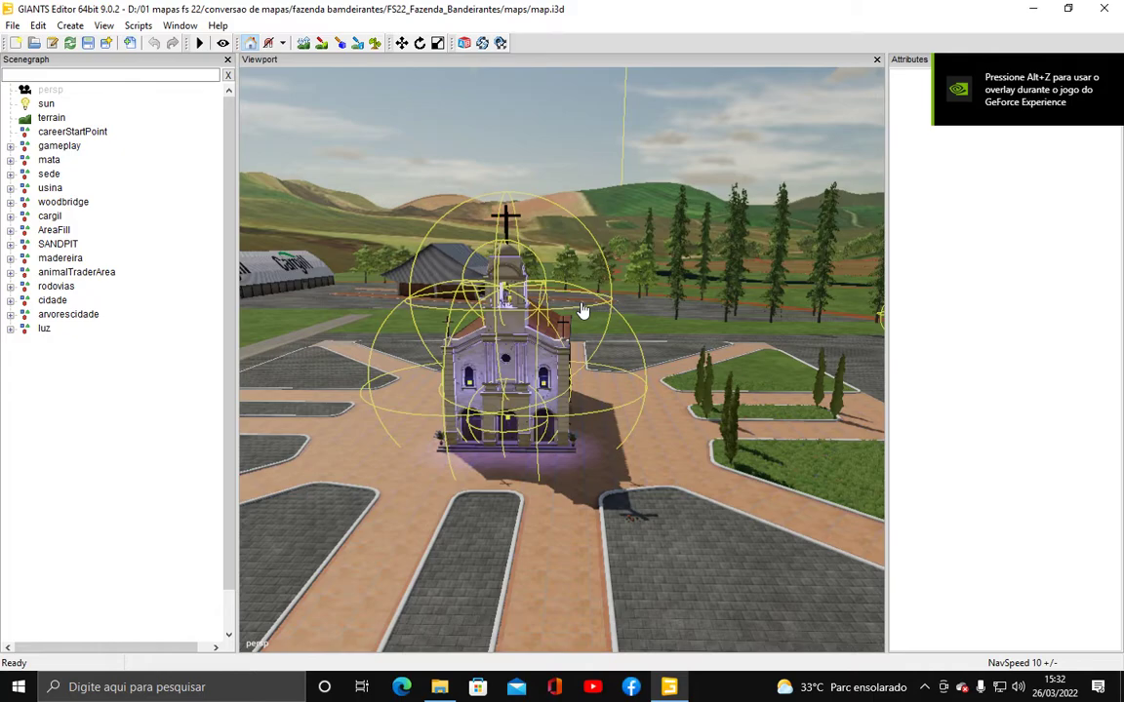
{"action": "left_click_drag", "start_coordinate": [627, 219], "coordinate": [810, 256], "text": "alt"}
{"action": "scroll", "coordinate": [609, 303], "scroll_direction": "down", "scroll_amount": 3}
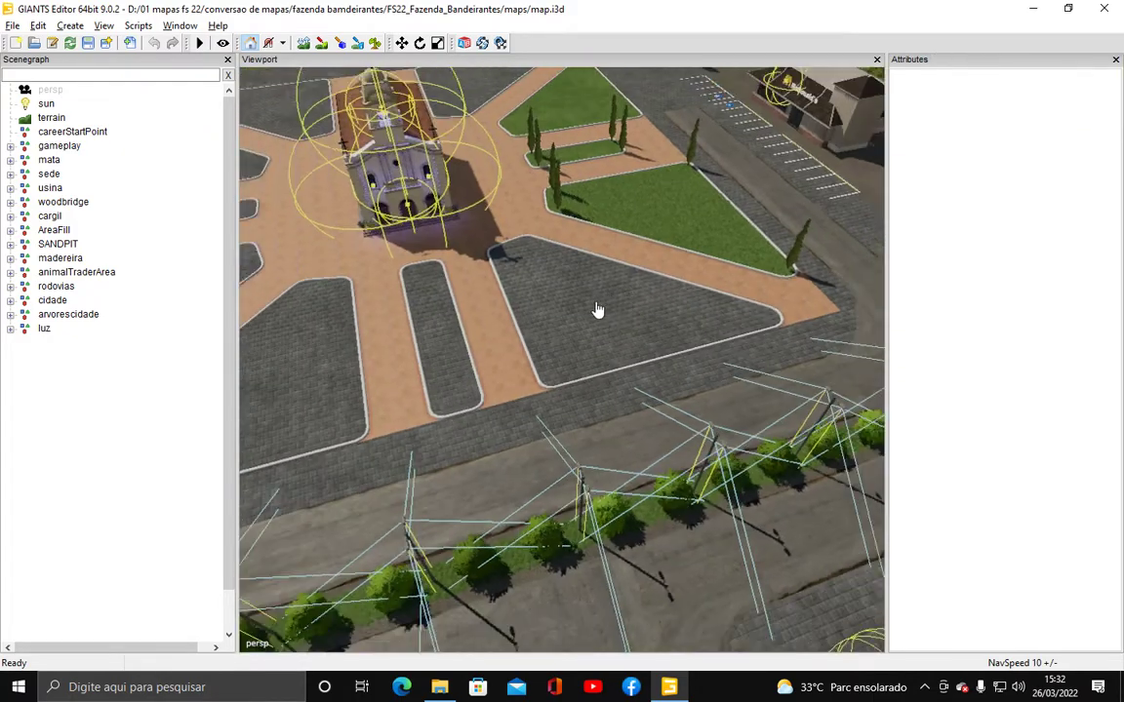
{"action": "scroll", "coordinate": [625, 258], "scroll_direction": "down", "scroll_amount": 1}
{"action": "scroll", "coordinate": [594, 277], "scroll_direction": "down", "scroll_amount": 2}
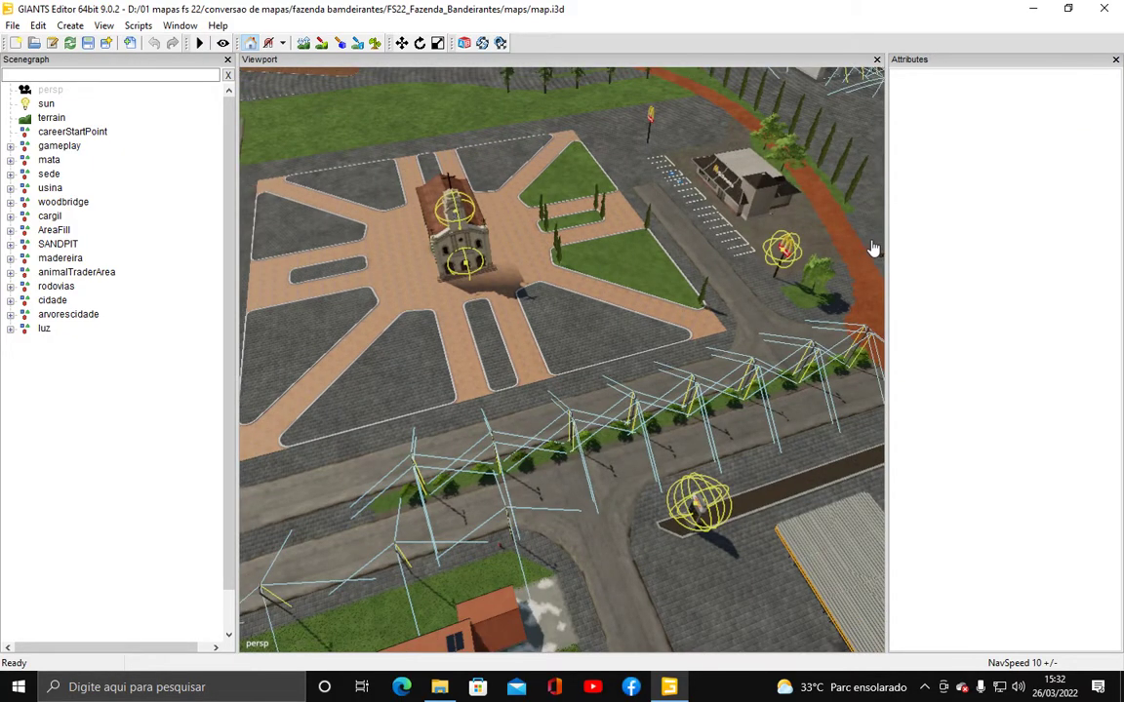
{"action": "left_click_drag", "start_coordinate": [886, 225], "coordinate": [691, 150]}
{"action": "right_click_drag", "start_coordinate": [690, 149], "coordinate": [658, 355]}
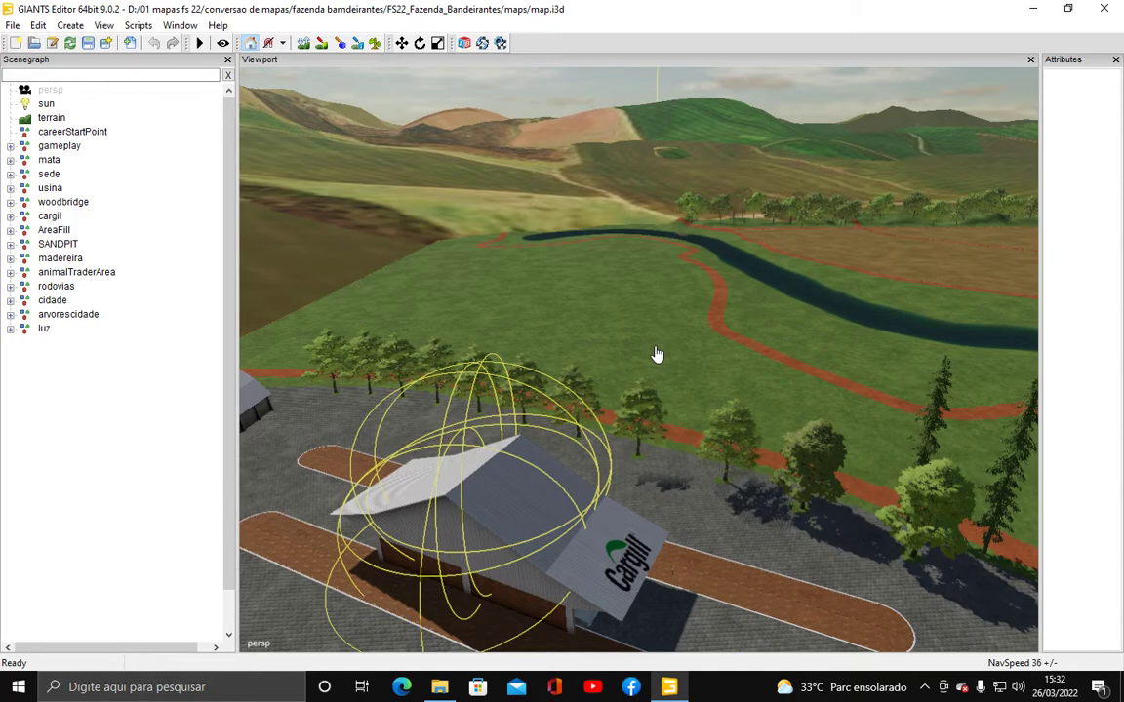
{"action": "right_click_drag", "start_coordinate": [658, 356], "coordinate": [730, 220]}
{"action": "right_click_drag", "start_coordinate": [634, 266], "coordinate": [471, 227]}
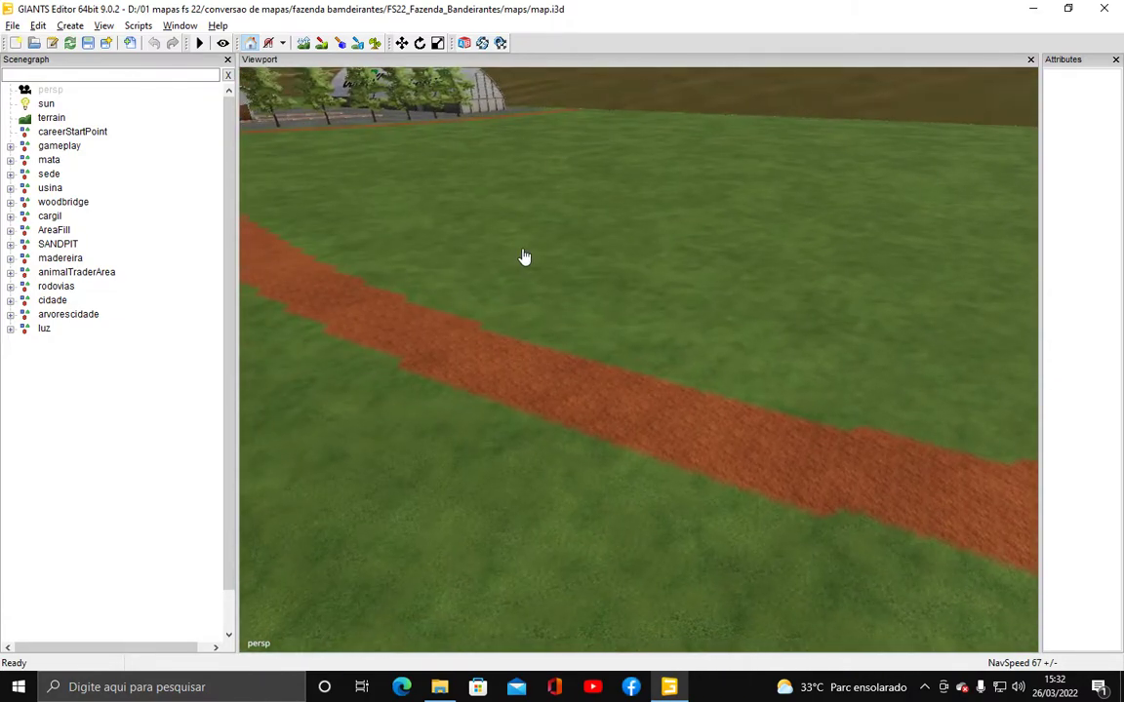
{"action": "left_click", "coordinate": [75, 27]}
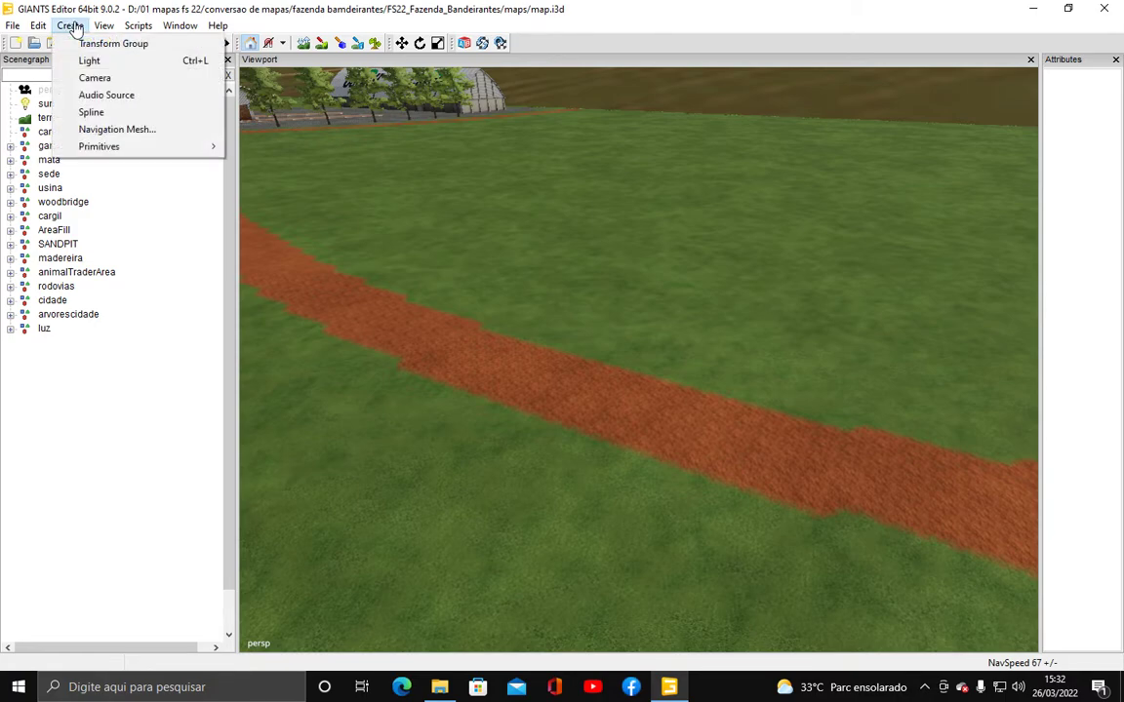
{"action": "left_click", "coordinate": [98, 113]}
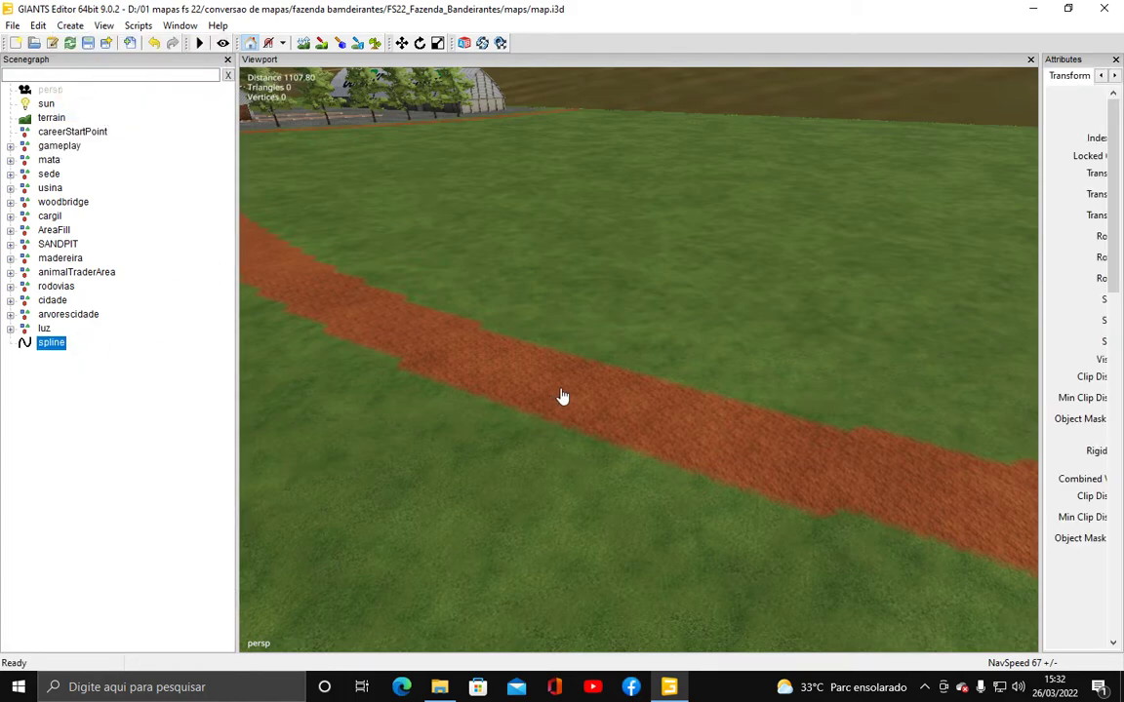
{"action": "key", "text": "space"}
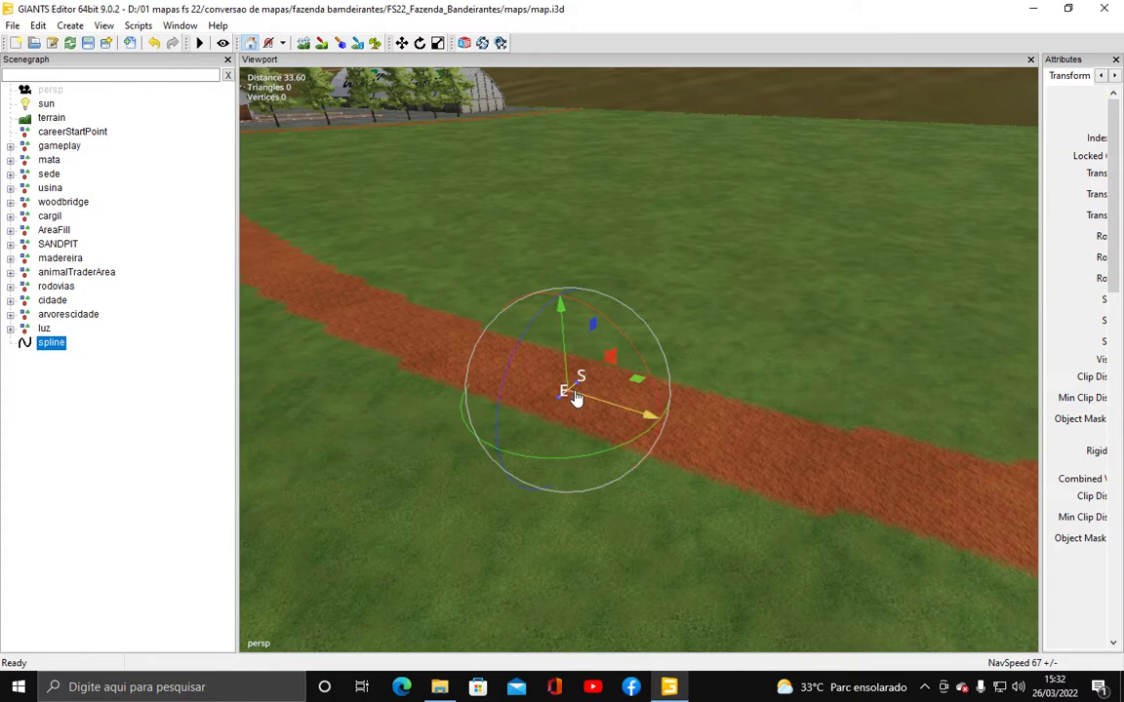
Step: Extend the spline from its start point by inserting a control point on the grass beside the dirt road
{"action": "scroll", "coordinate": [671, 451], "scroll_direction": "up", "scroll_amount": 5}
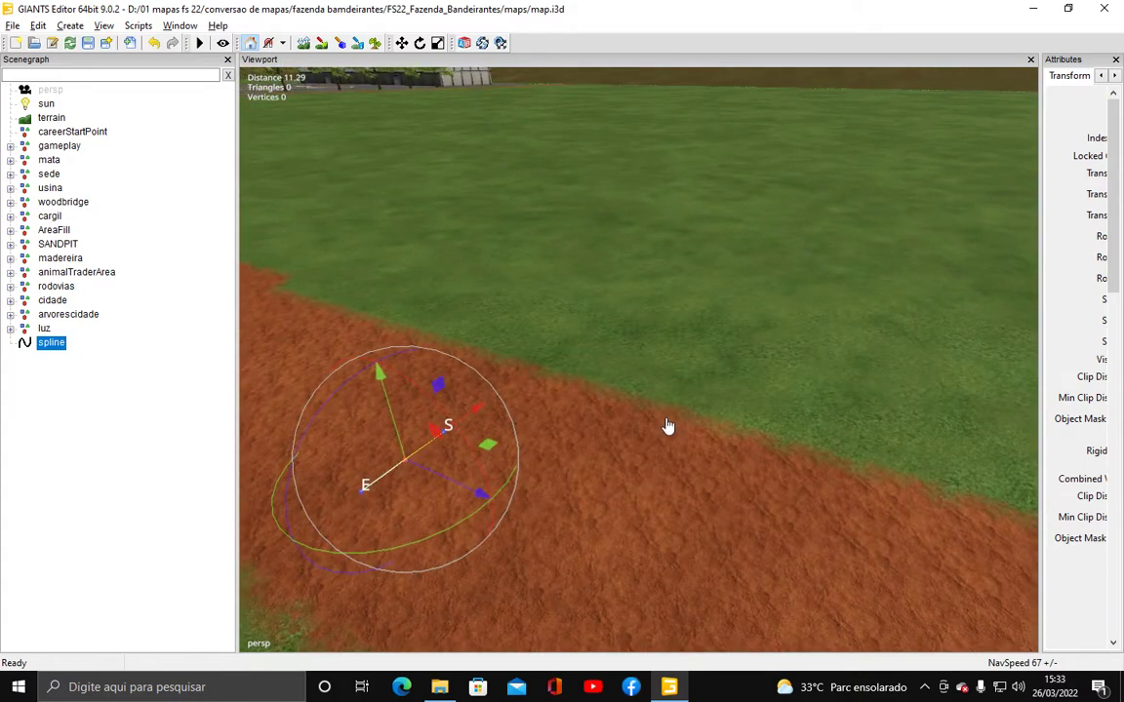
{"action": "key", "text": "Left"}
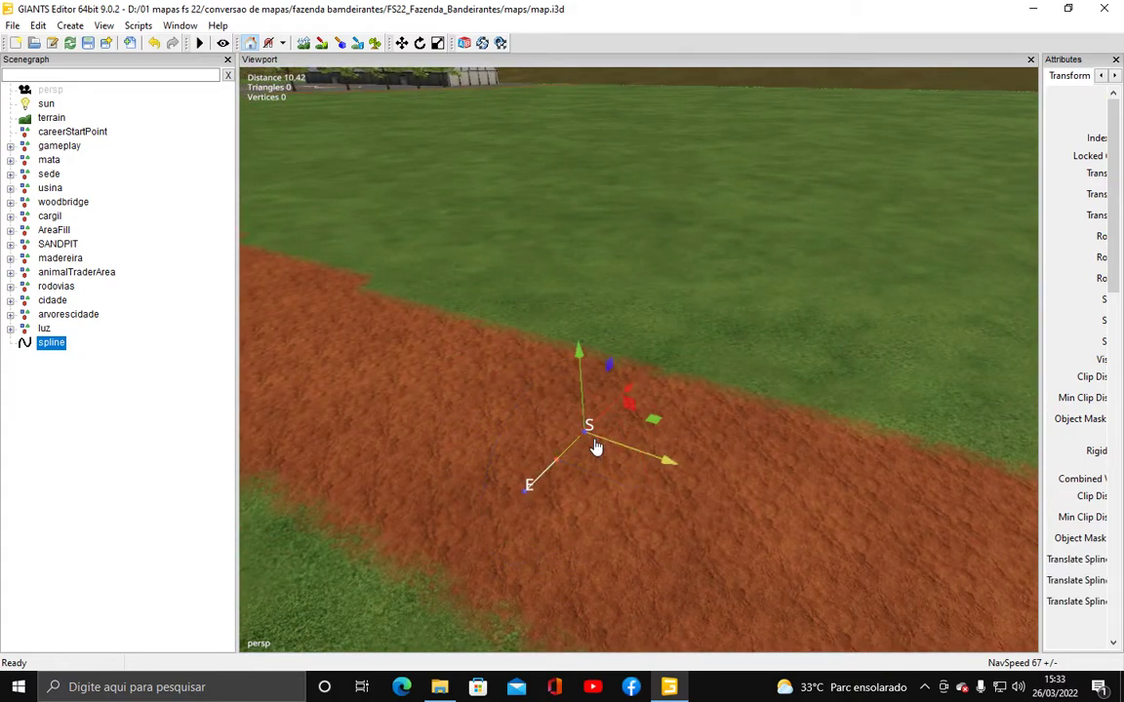
{"action": "scroll", "coordinate": [741, 399], "scroll_direction": "down", "scroll_amount": 3}
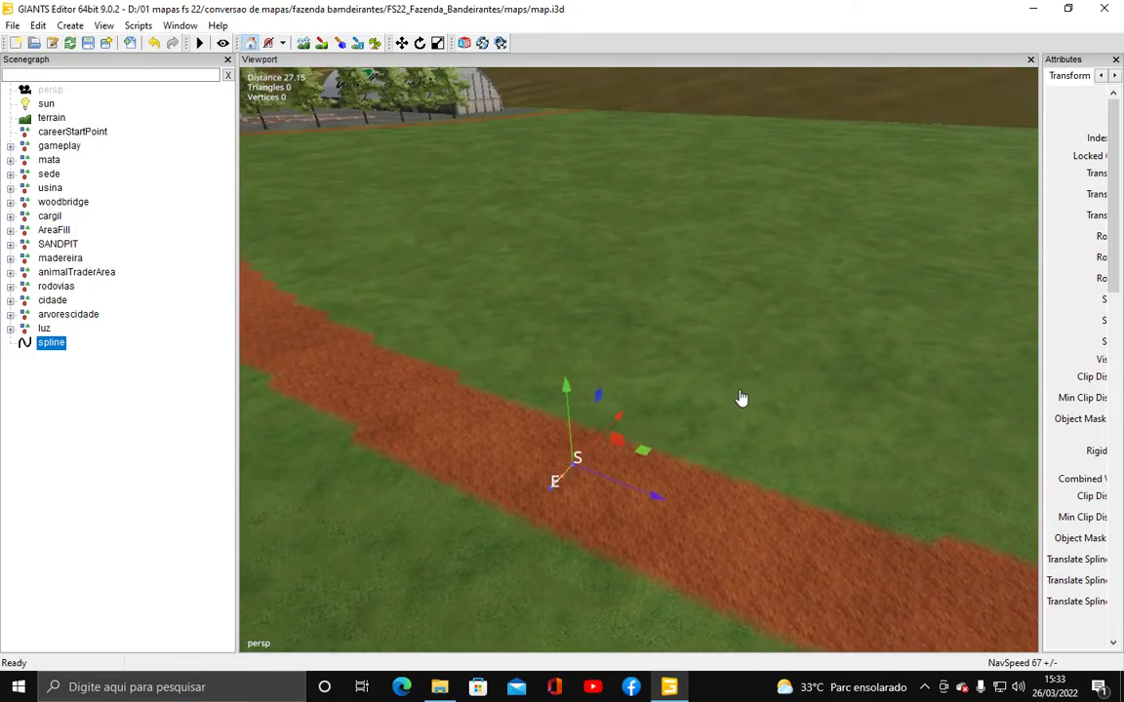
{"action": "key", "text": "Insert"}
{"action": "key", "text": "ctrl+b"}
{"action": "left_click", "coordinate": [714, 254]}
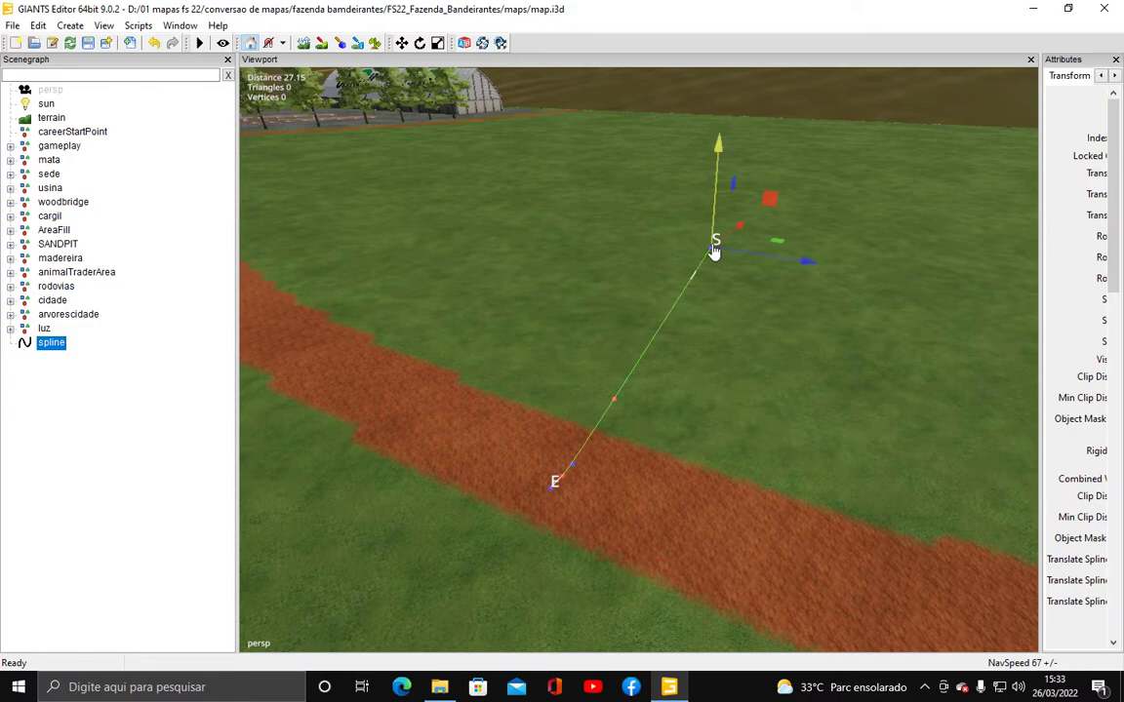
{"action": "left_click_drag", "start_coordinate": [716, 204], "coordinate": [717, 173]}
Step: Insert another control point at the spline's start, farther out on the grass, so the line curves
{"action": "middle_click_drag", "start_coordinate": [677, 380], "coordinate": [673, 388], "text": "alt"}
{"action": "left_click_drag", "start_coordinate": [676, 394], "coordinate": [750, 421], "text": "alt"}
{"action": "middle_click_drag", "start_coordinate": [750, 421], "coordinate": [815, 412], "text": "alt"}
{"action": "left_click_drag", "start_coordinate": [816, 412], "coordinate": [763, 416], "text": "alt"}
{"action": "right_click_drag", "start_coordinate": [764, 416], "coordinate": [792, 445]}
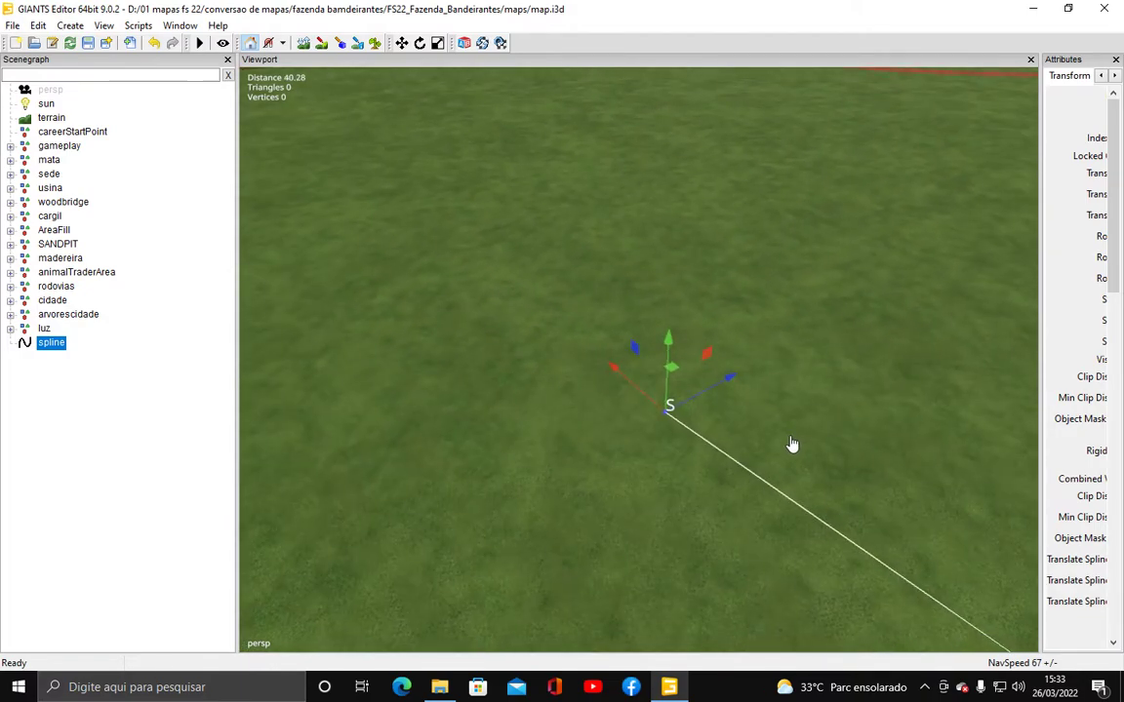
{"action": "key", "text": "Insert"}
{"action": "left_click", "coordinate": [792, 445]}
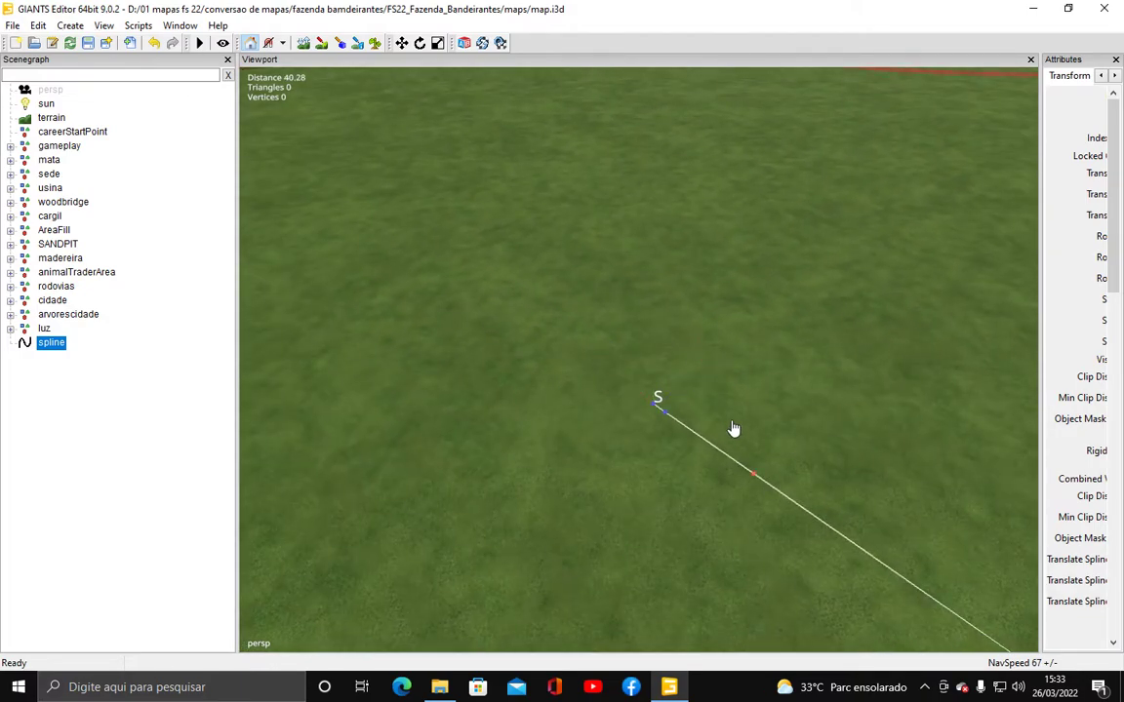
{"action": "left_click", "coordinate": [642, 290]}
{"action": "left_click_drag", "start_coordinate": [643, 253], "coordinate": [648, 222]}
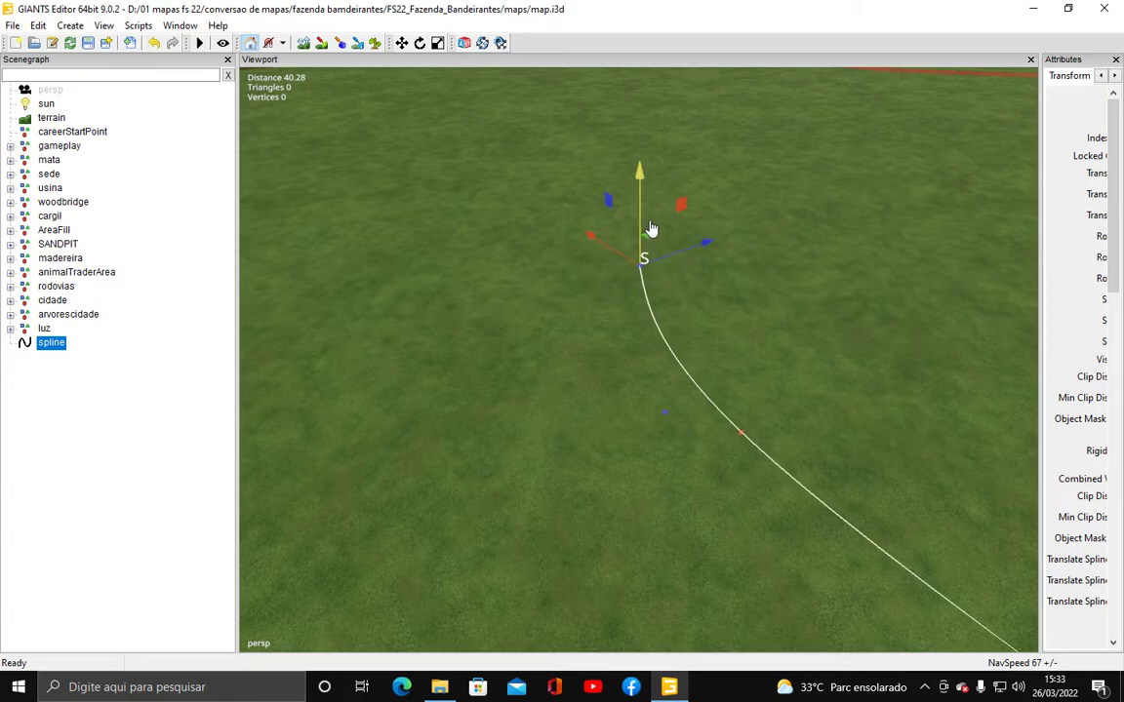
Step: Add two more control points beyond the first curve, bending the spline back the other way across the grass
{"action": "key", "text": "Insert"}
{"action": "key", "text": "ctrl+b"}
{"action": "left_click", "coordinate": [793, 204]}
{"action": "left_click_drag", "start_coordinate": [797, 212], "coordinate": [810, 134]}
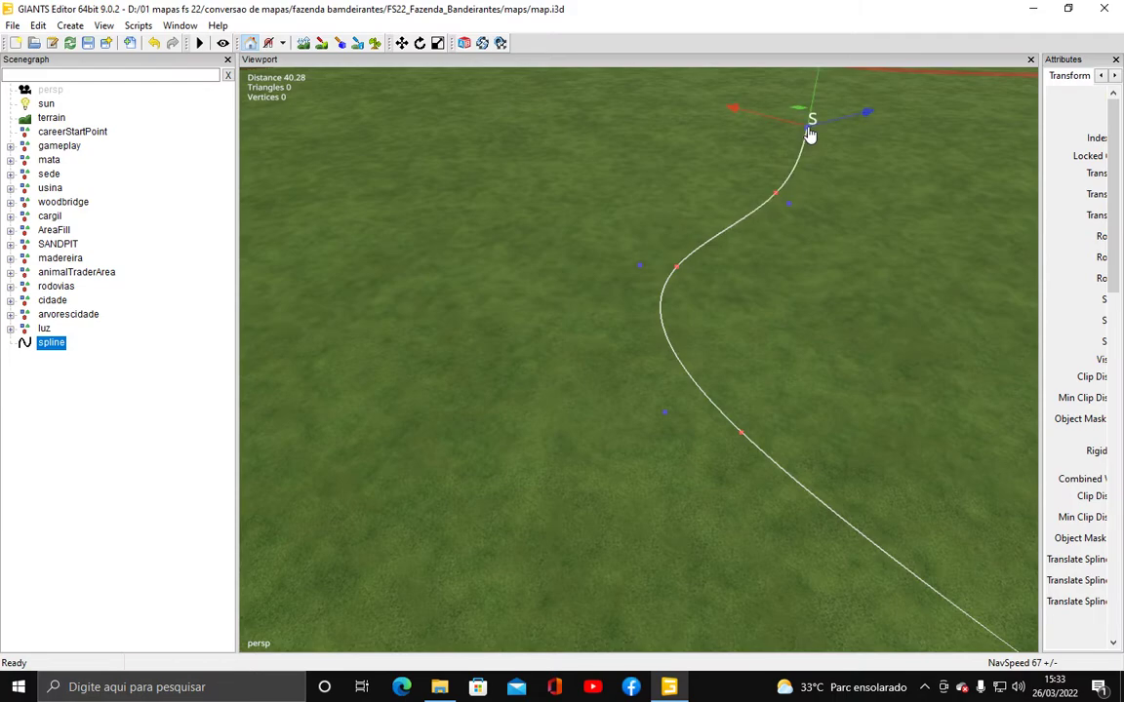
Step: Extend the spline with one further control point on the grass toward the far dirt road
{"action": "key", "text": "Insert"}
{"action": "left_click", "coordinate": [778, 77]}
{"action": "scroll", "coordinate": [752, 285], "scroll_direction": "up", "scroll_amount": 3}
{"action": "scroll", "coordinate": [727, 336], "scroll_direction": "up", "scroll_amount": 6}
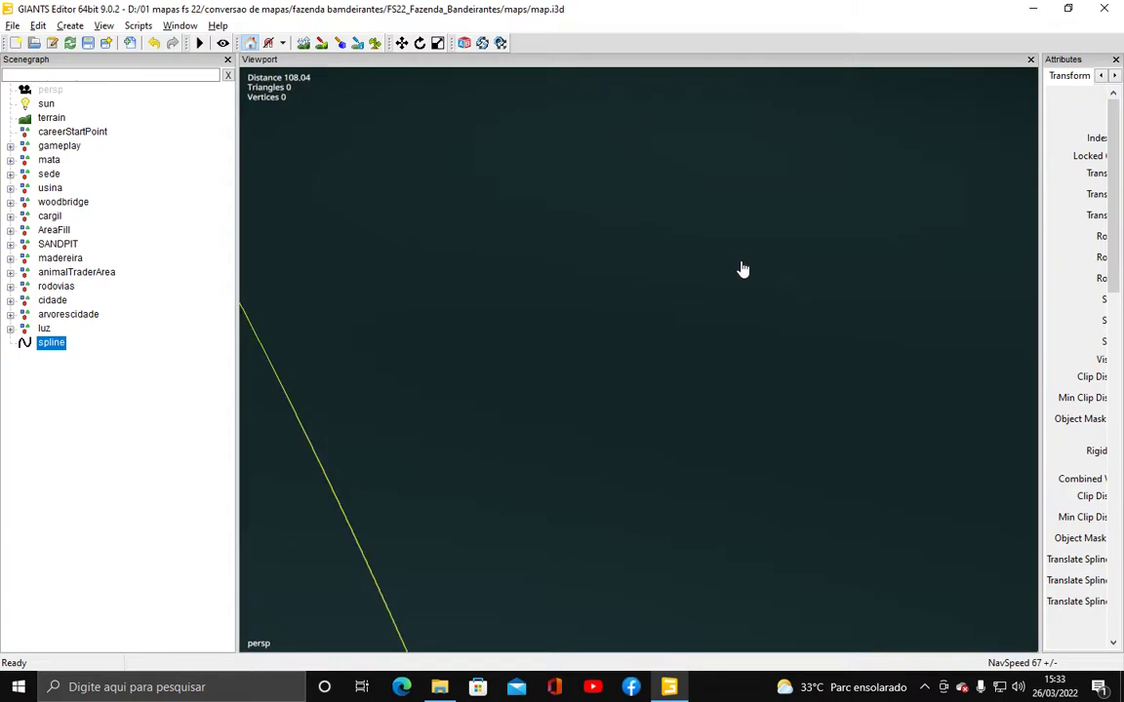
{"action": "scroll", "coordinate": [732, 293], "scroll_direction": "down", "scroll_amount": 3}
{"action": "scroll", "coordinate": [715, 317], "scroll_direction": "up", "scroll_amount": 1}
{"action": "left_click_drag", "start_coordinate": [592, 171], "coordinate": [608, 146]}
{"action": "middle_click_drag", "start_coordinate": [609, 146], "coordinate": [672, 172], "text": "alt"}
{"action": "left_click_drag", "start_coordinate": [672, 173], "coordinate": [532, 172], "text": "alt"}
{"action": "middle_click_drag", "start_coordinate": [532, 173], "coordinate": [512, 175], "text": "alt"}
Step: Insert a last control point and place it on the far dirt road, near its bend, to join both roads
{"action": "key", "text": "Insert"}
{"action": "key", "text": "ctrl+b"}
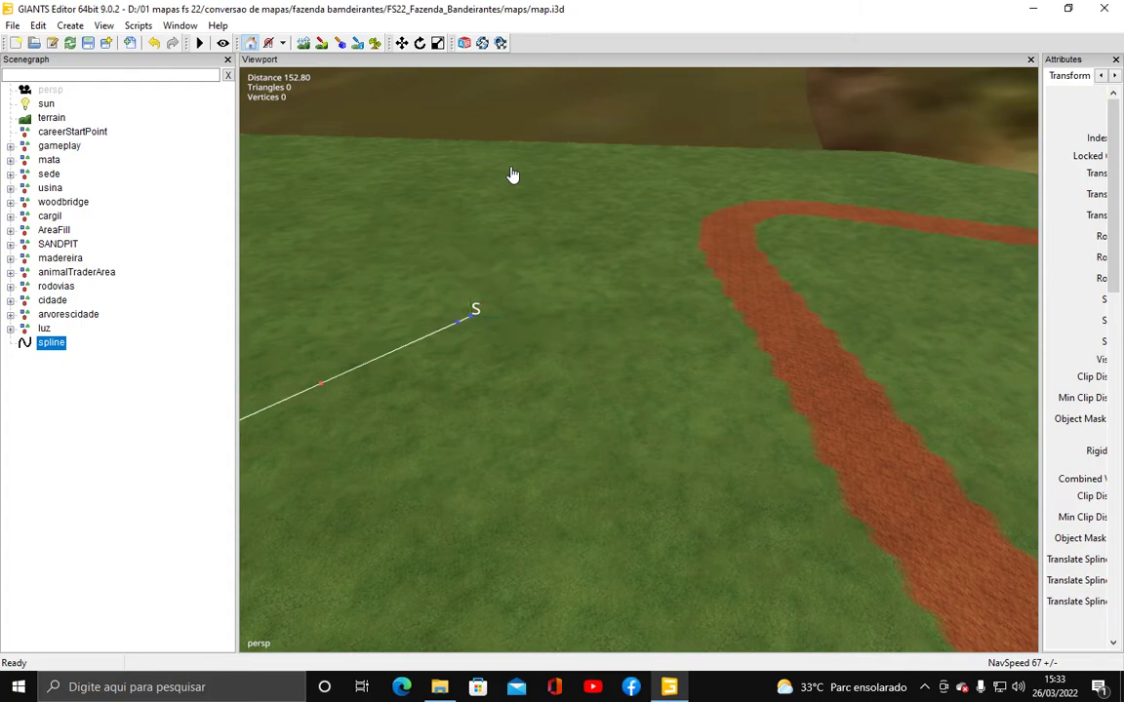
{"action": "left_click", "coordinate": [753, 285], "text": "ctrl"}
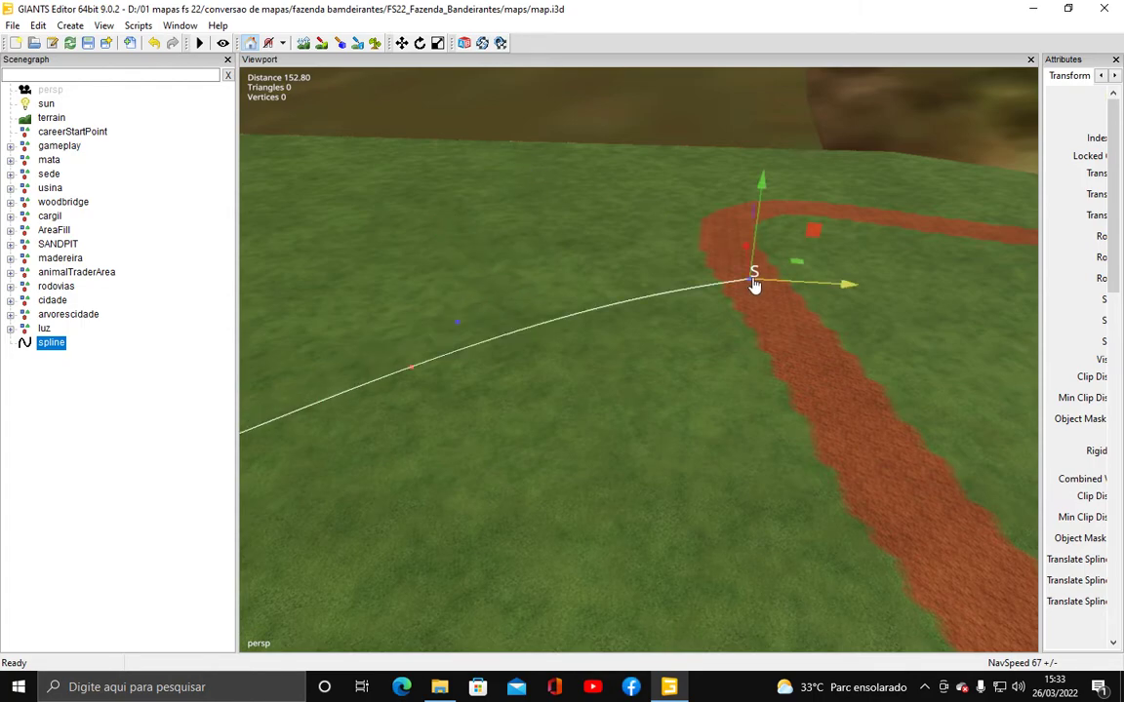
{"action": "right_click_drag", "start_coordinate": [797, 246], "coordinate": [535, 404], "text": "alt"}
{"action": "left_click_drag", "start_coordinate": [535, 404], "coordinate": [722, 184], "text": "alt"}
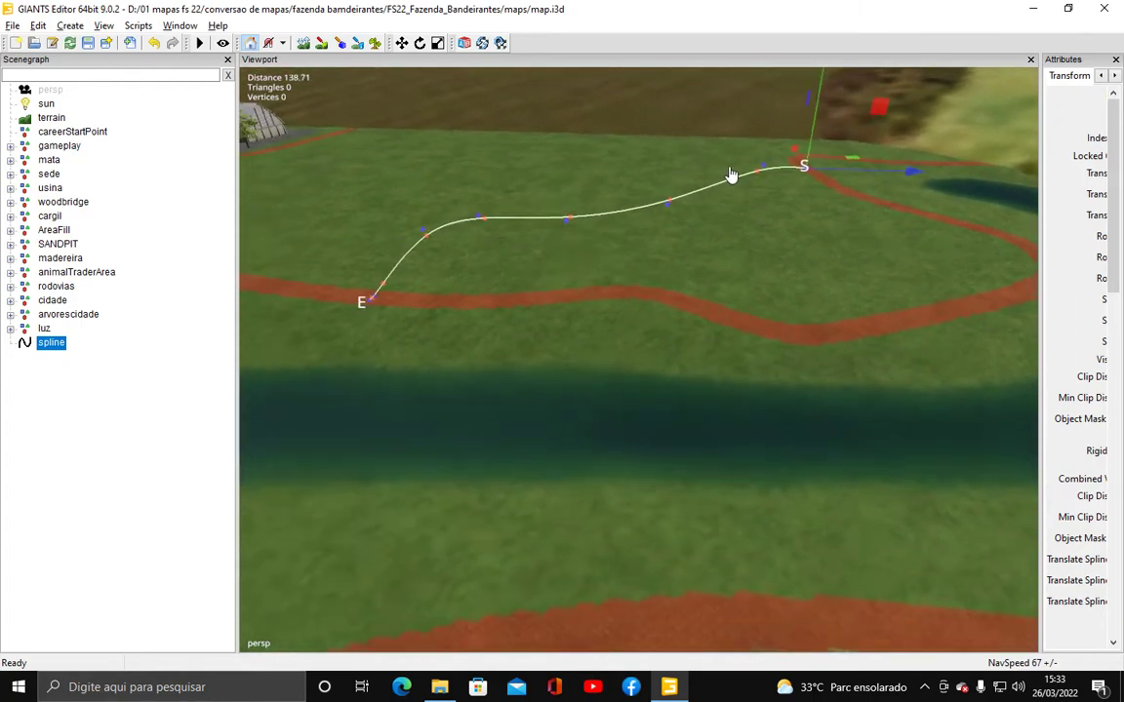
Step: Lower a control point in the middle of the spline so that section dips below the terrain
{"action": "middle_click_drag", "start_coordinate": [722, 184], "coordinate": [841, 99], "text": "alt"}
{"action": "right_click_drag", "start_coordinate": [842, 101], "coordinate": [775, 343]}
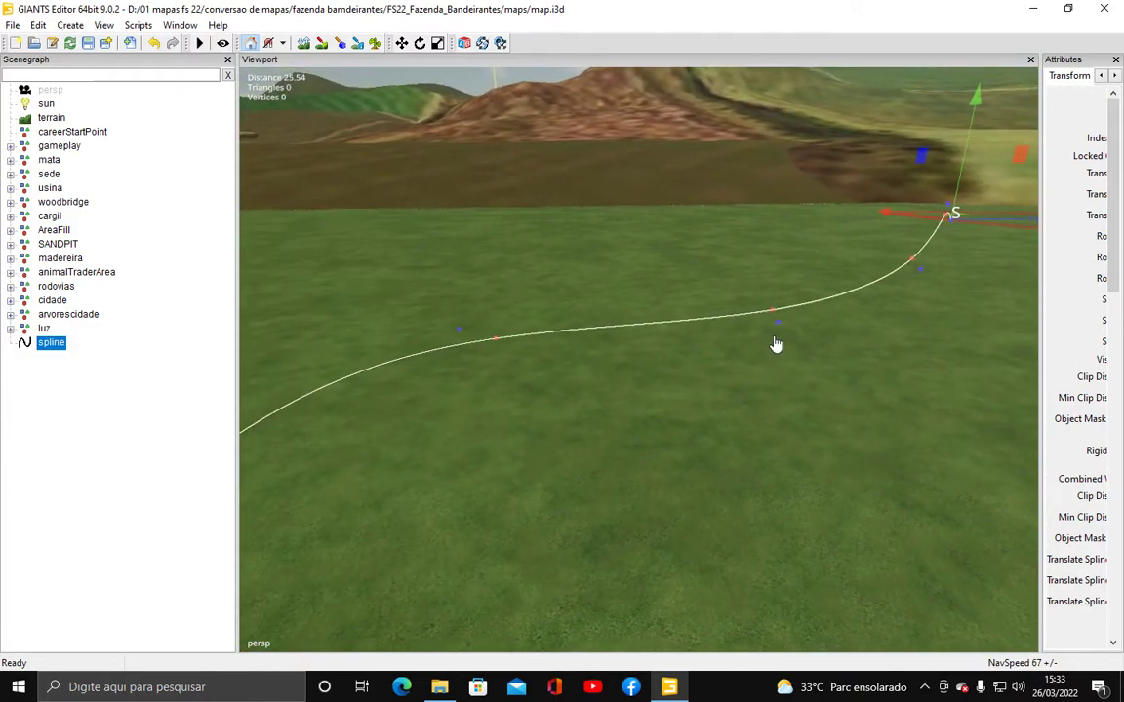
{"action": "left_click", "coordinate": [782, 329]}
{"action": "left_click_drag", "start_coordinate": [790, 241], "coordinate": [791, 285]}
{"action": "right_click_drag", "start_coordinate": [787, 295], "coordinate": [289, 303]}
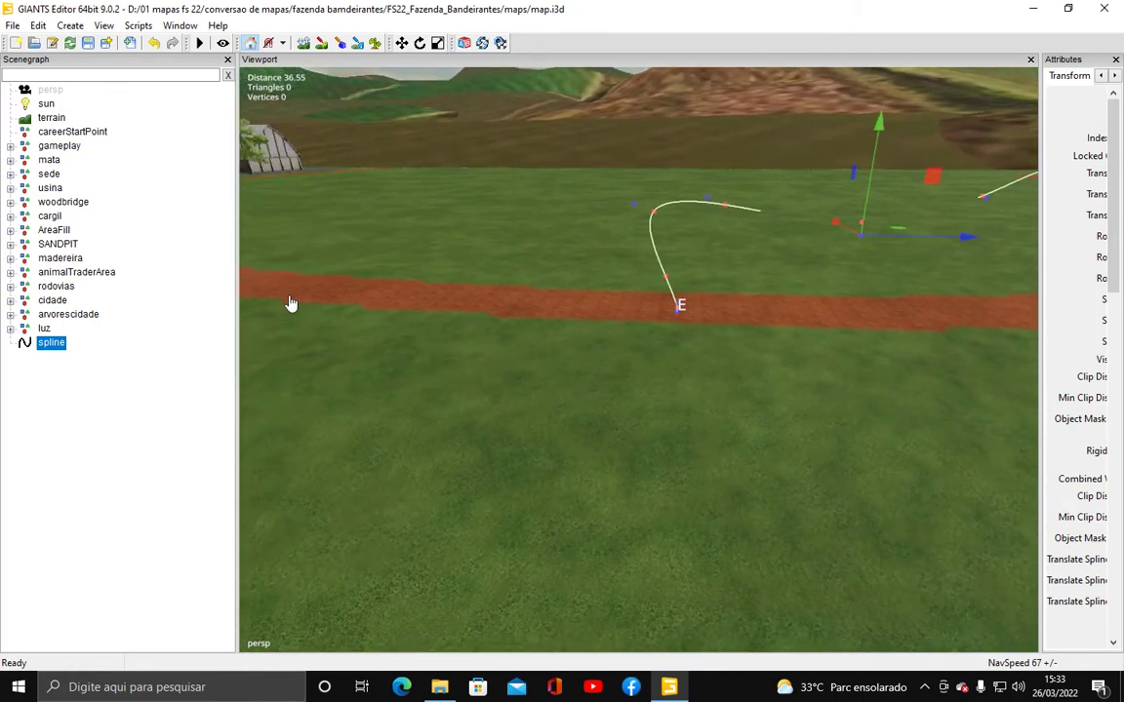
Step: Select the whole spline object and widen the Attributes area to show its transform fields in full
{"action": "left_click", "coordinate": [51, 346]}
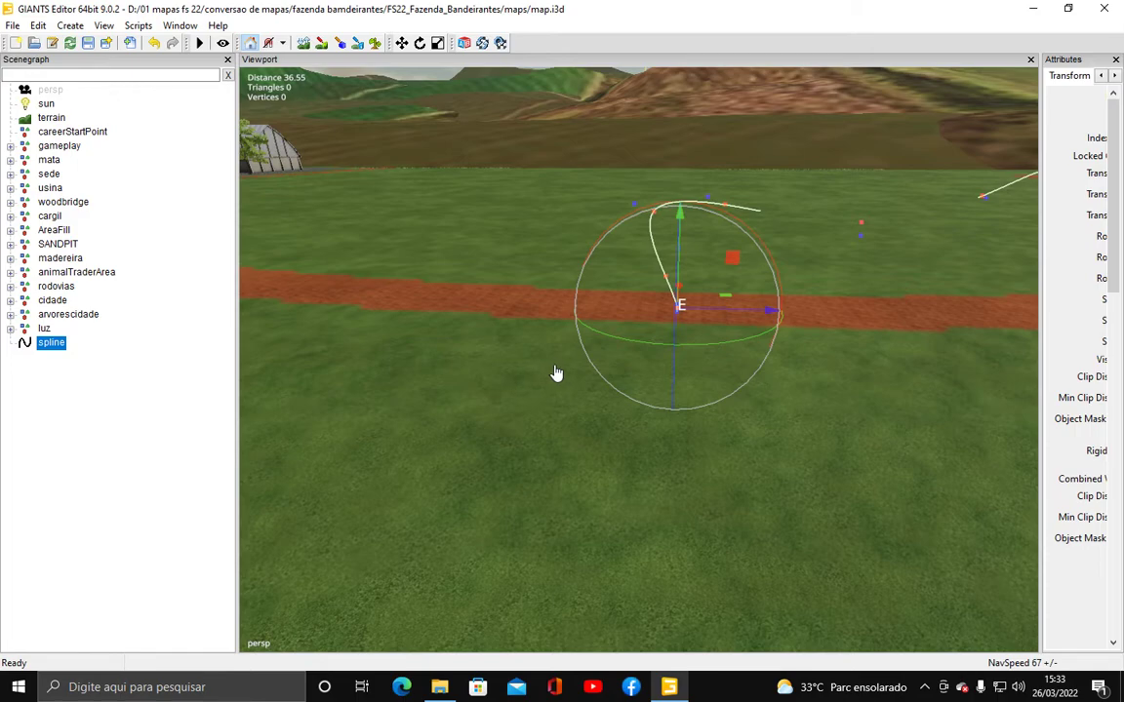
{"action": "scroll", "coordinate": [640, 422], "scroll_direction": "up", "scroll_amount": 6}
{"action": "middle_click_drag", "start_coordinate": [655, 386], "coordinate": [349, 449], "text": "alt"}
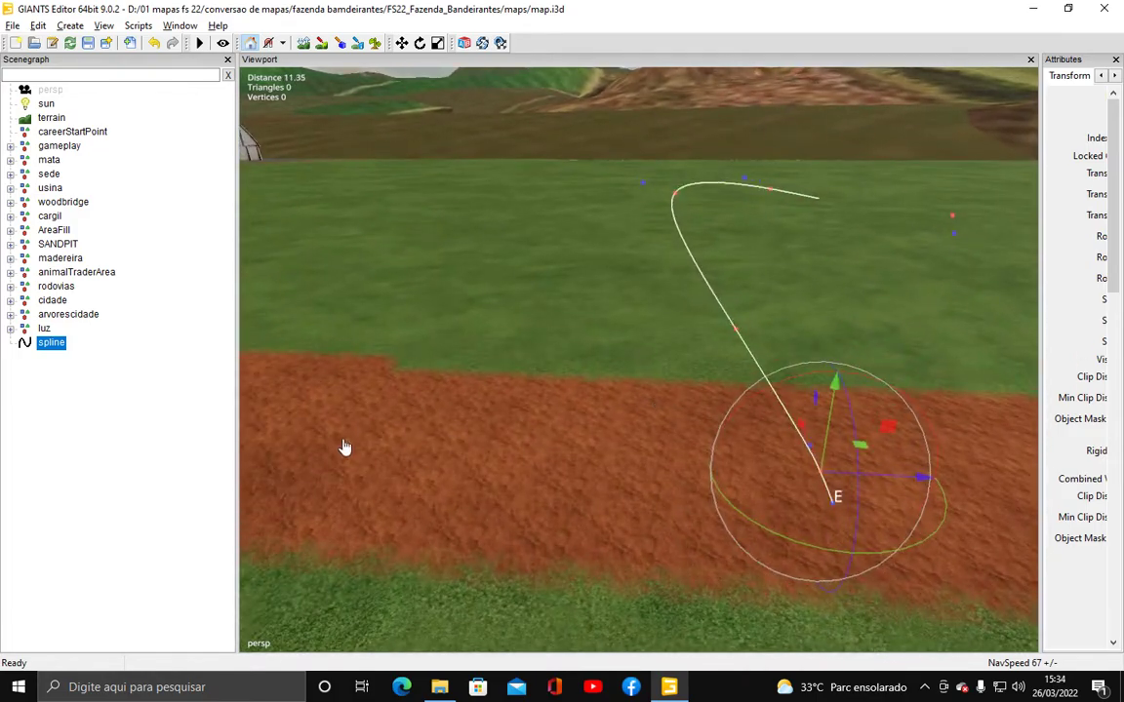
{"action": "left_click_drag", "start_coordinate": [349, 448], "coordinate": [459, 480], "text": "alt"}
{"action": "scroll", "coordinate": [472, 476], "scroll_direction": "up", "scroll_amount": 5}
{"action": "scroll", "coordinate": [496, 476], "scroll_direction": "down", "scroll_amount": 6}
{"action": "scroll", "coordinate": [492, 486], "scroll_direction": "up", "scroll_amount": 1}
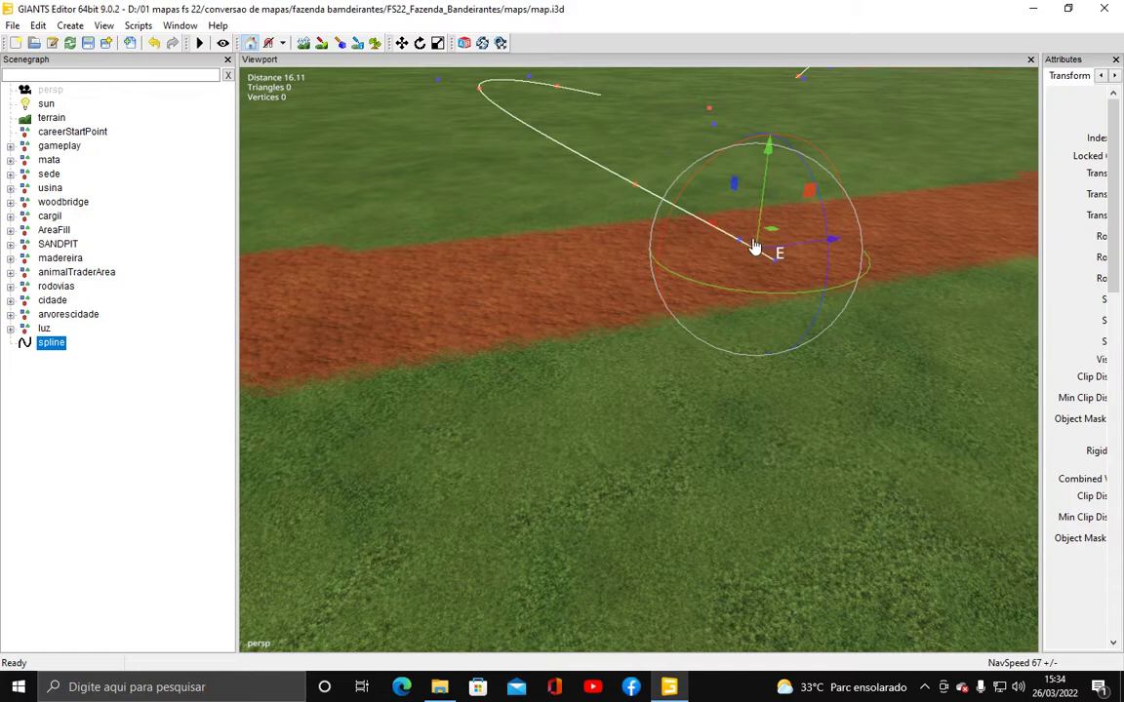
{"action": "scroll", "coordinate": [755, 247], "scroll_direction": "down", "scroll_amount": 3}
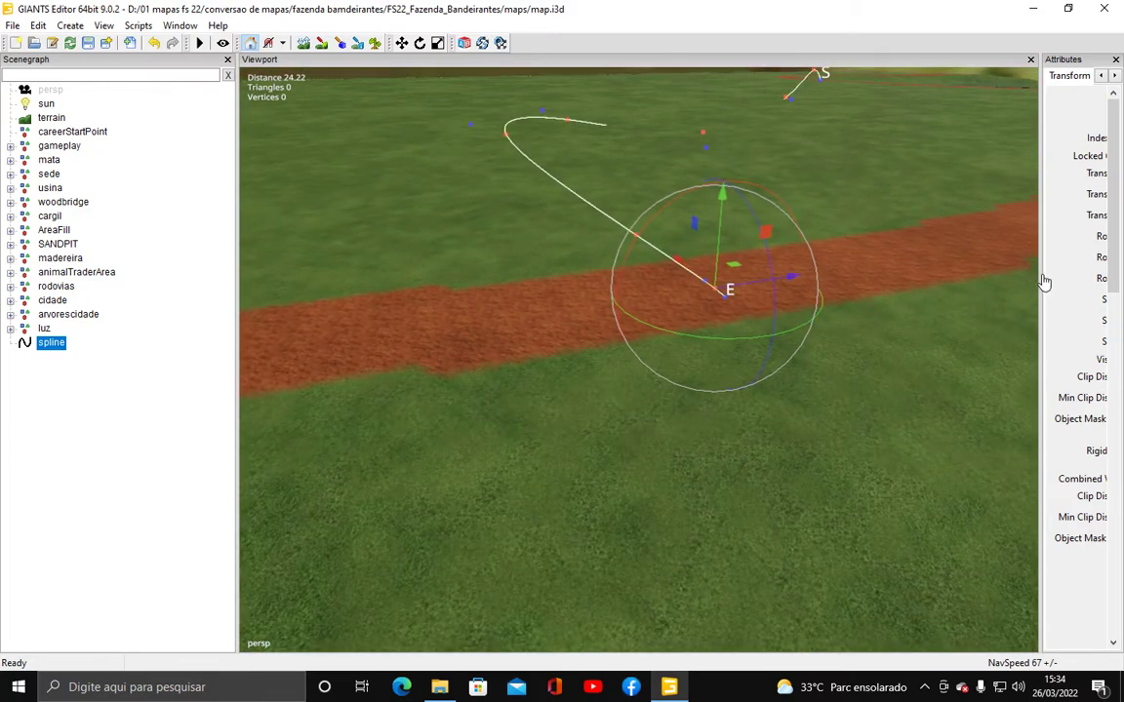
{"action": "left_click_drag", "start_coordinate": [1041, 277], "coordinate": [937, 249]}
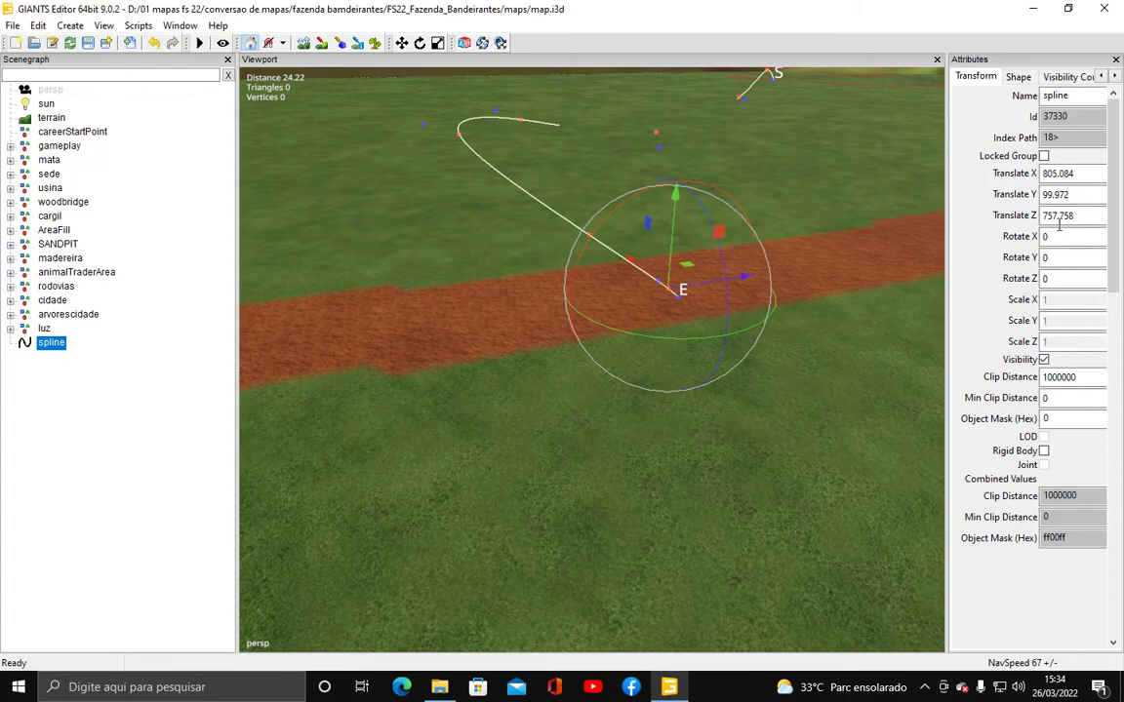
Step: Run the Set Terrain Height By Spline script on the selected spline and check the reshaped ground along it
{"action": "left_click_drag", "start_coordinate": [927, 282], "coordinate": [770, 274], "text": "alt"}
{"action": "middle_click_drag", "start_coordinate": [769, 273], "coordinate": [707, 273], "text": "alt"}
{"action": "left_click_drag", "start_coordinate": [707, 274], "coordinate": [672, 265], "text": "alt"}
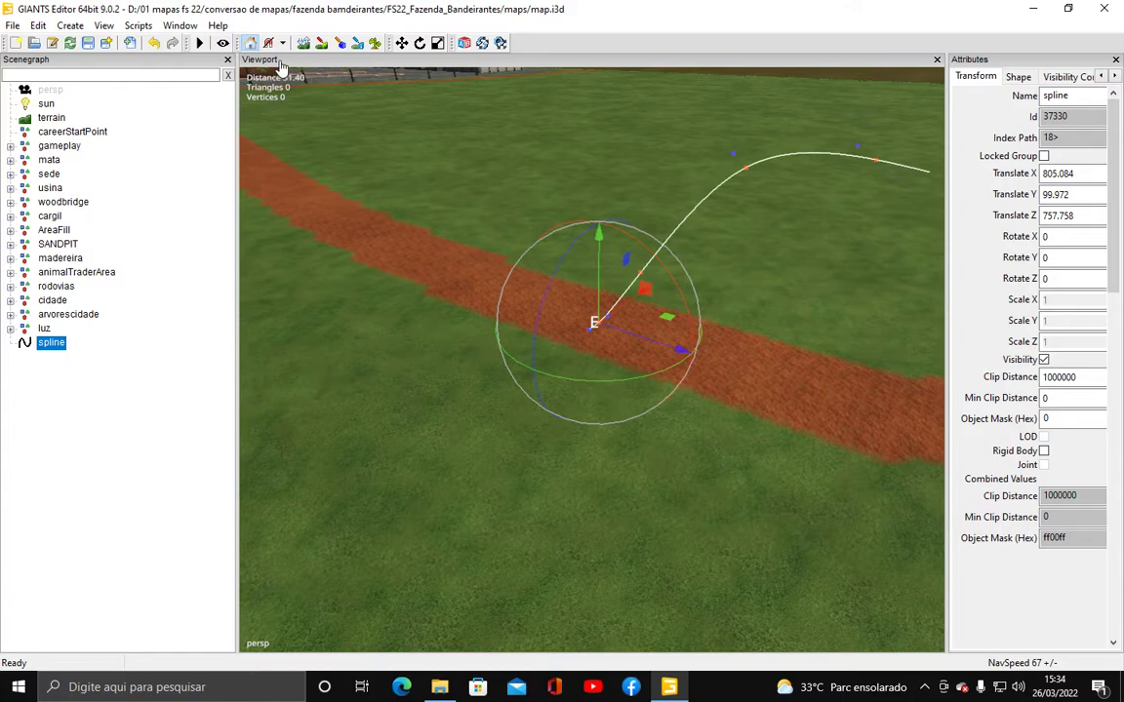
{"action": "left_click", "coordinate": [138, 26]}
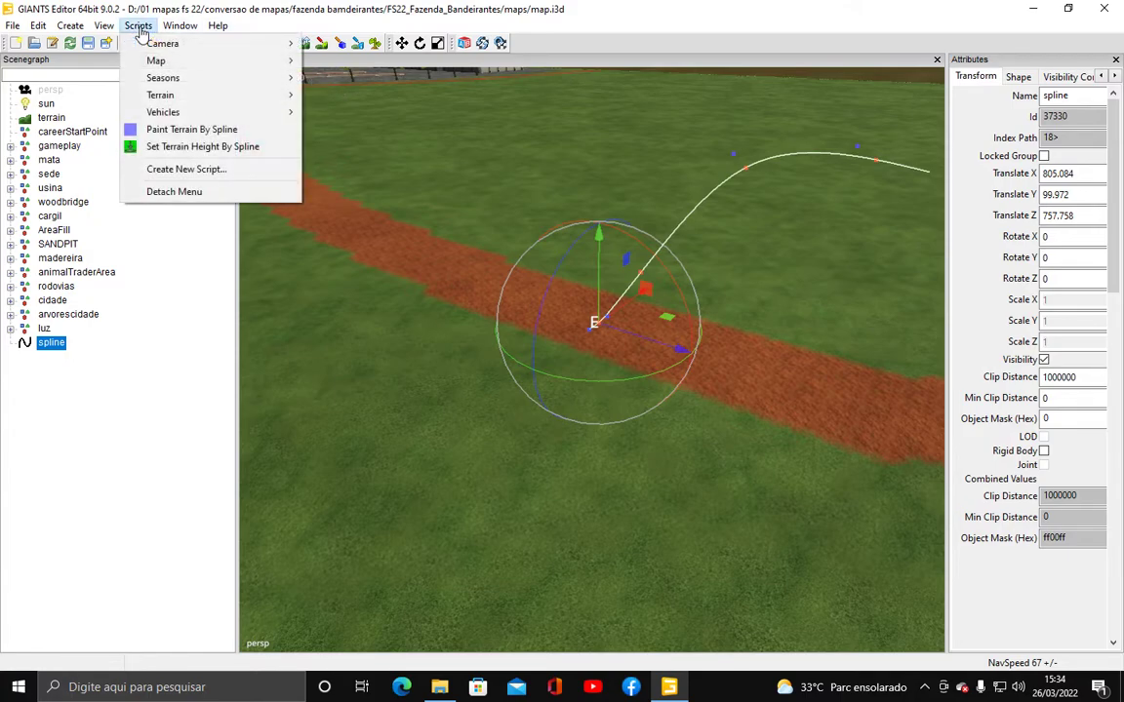
{"action": "left_click", "coordinate": [237, 147]}
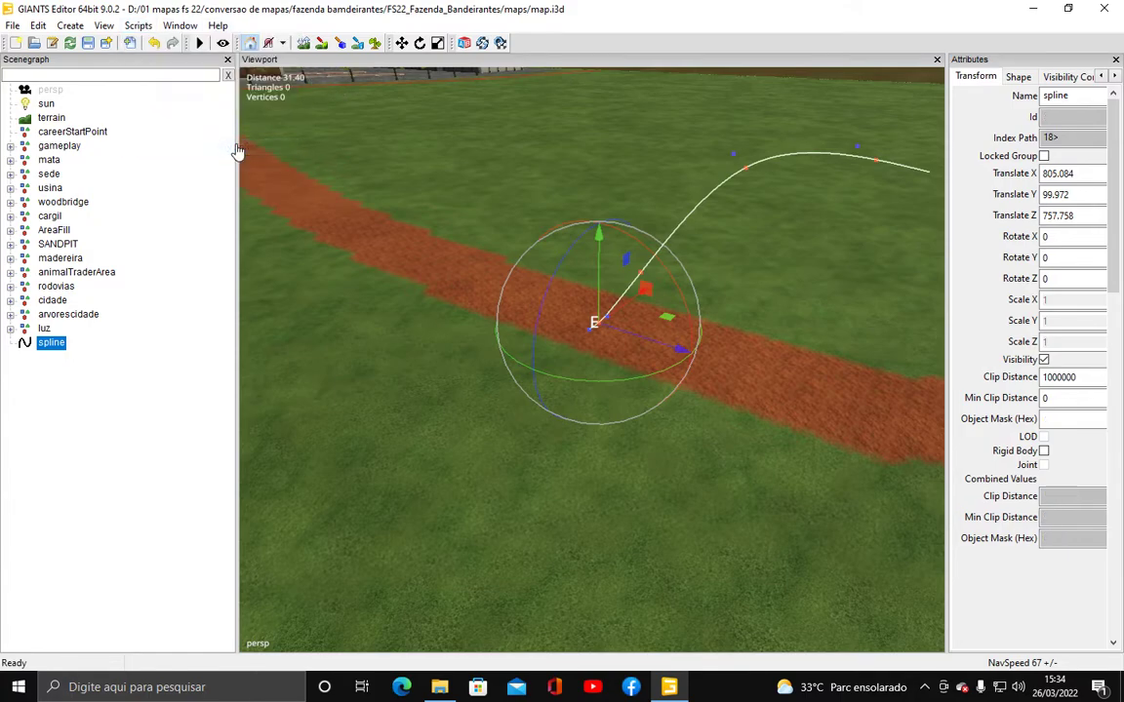
{"action": "left_click_drag", "start_coordinate": [555, 305], "coordinate": [658, 286], "text": "alt"}
{"action": "scroll", "coordinate": [658, 285], "scroll_direction": "up", "scroll_amount": 3}
{"action": "middle_click_drag", "start_coordinate": [690, 268], "coordinate": [472, 303], "text": "alt"}
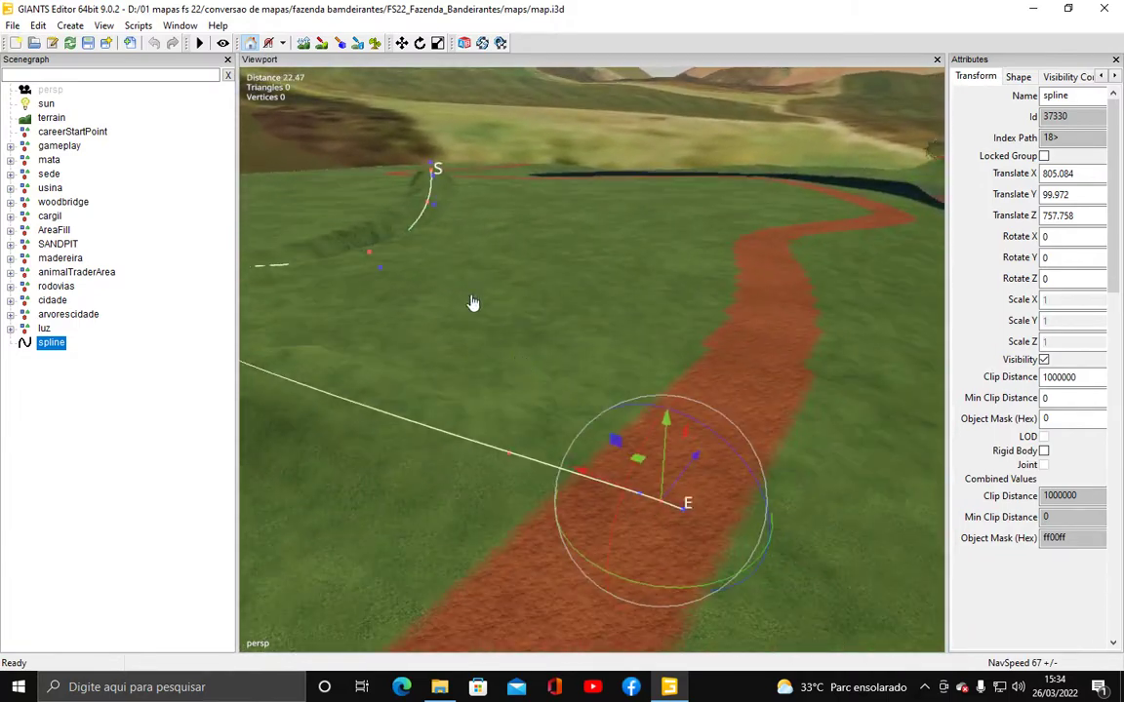
Step: Open the Set Terrain Height By Spline user script in the Script Editor, save it and close the editor
{"action": "left_click", "coordinate": [171, 28]}
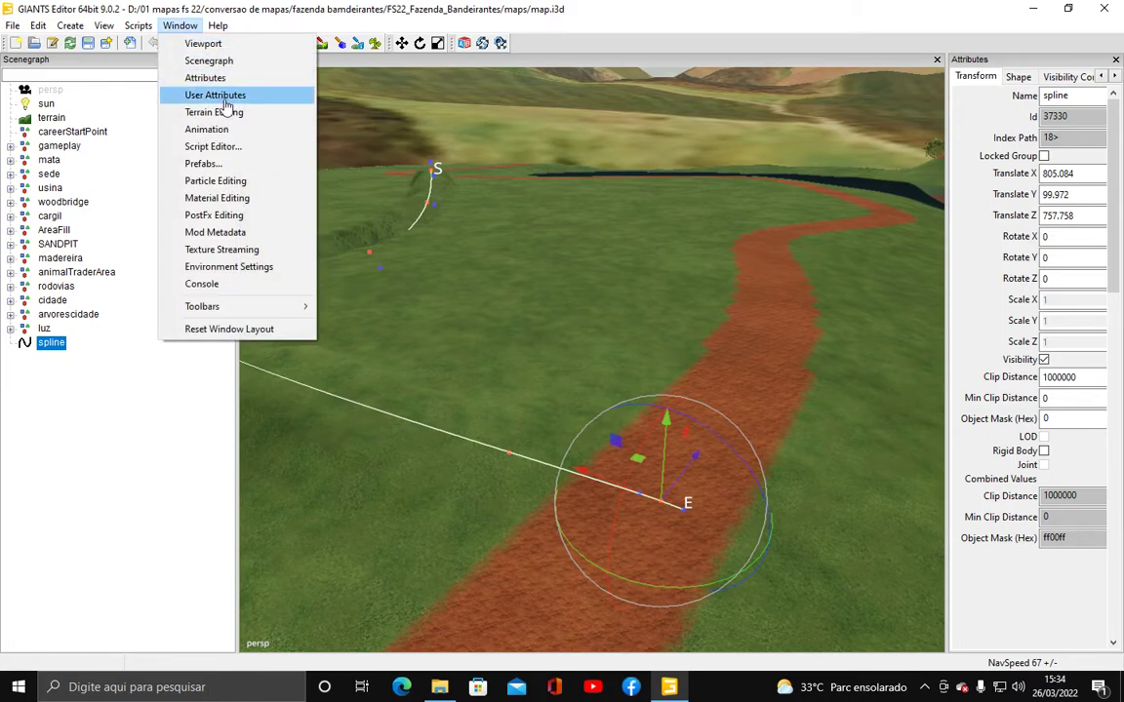
{"action": "left_click", "coordinate": [251, 148]}
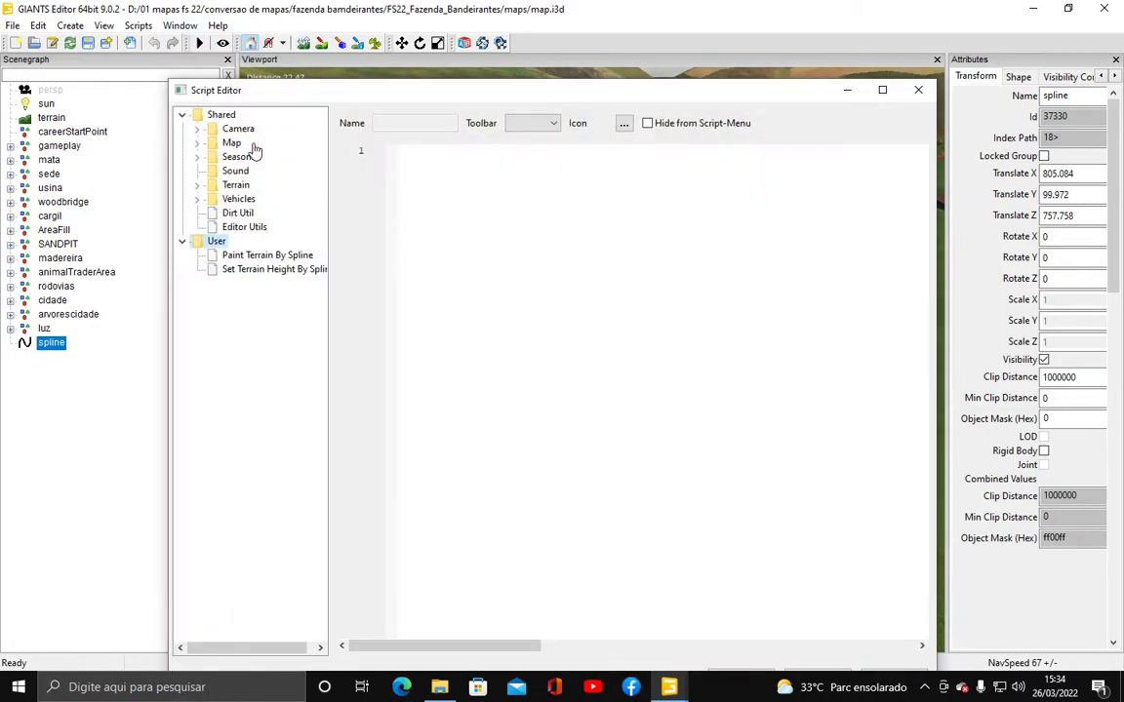
{"action": "left_click", "coordinate": [277, 271]}
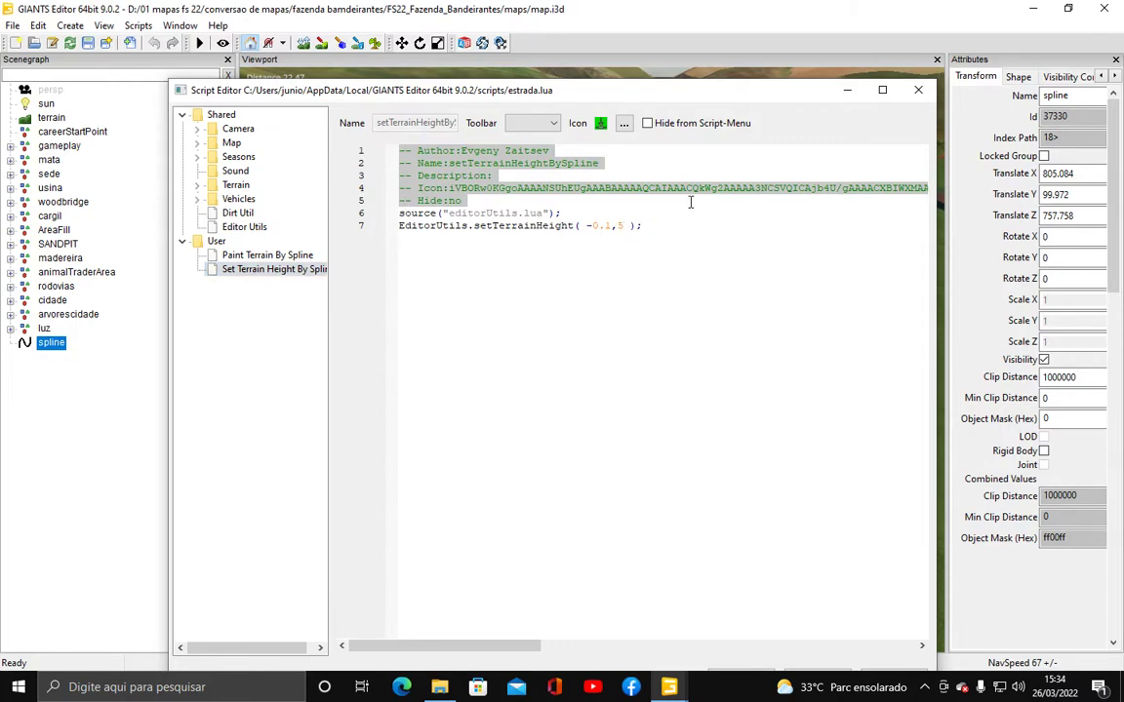
{"action": "left_click_drag", "start_coordinate": [717, 98], "coordinate": [713, 31]}
{"action": "left_click", "coordinate": [815, 611]}
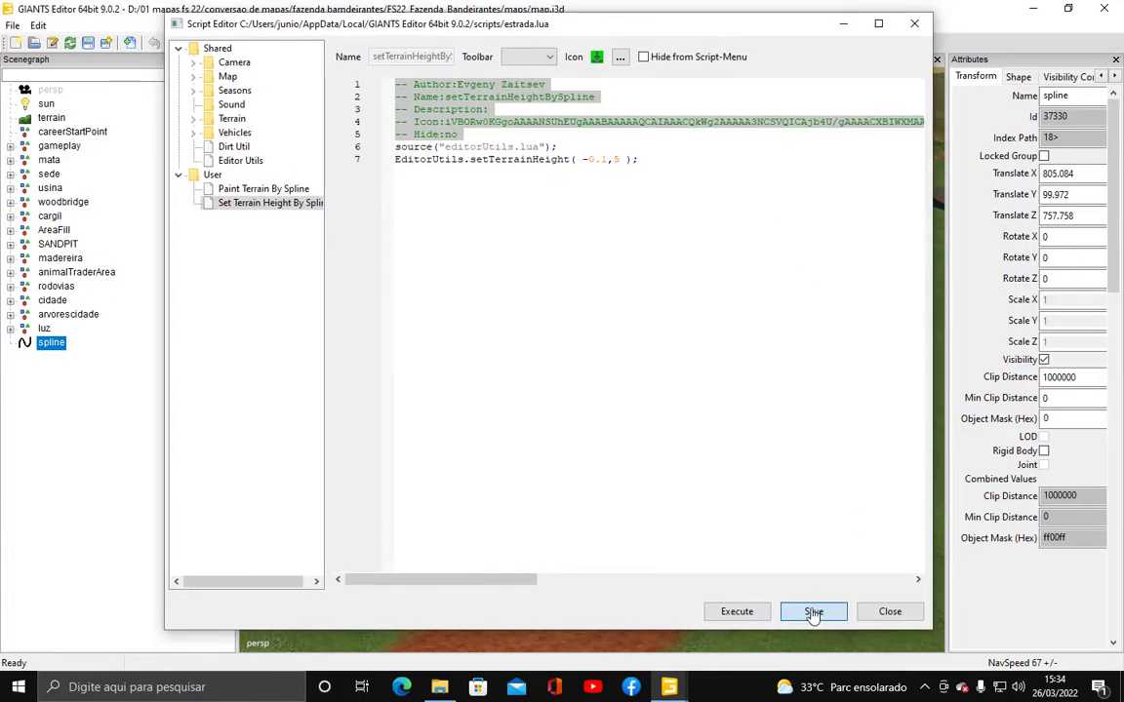
{"action": "left_click", "coordinate": [914, 24]}
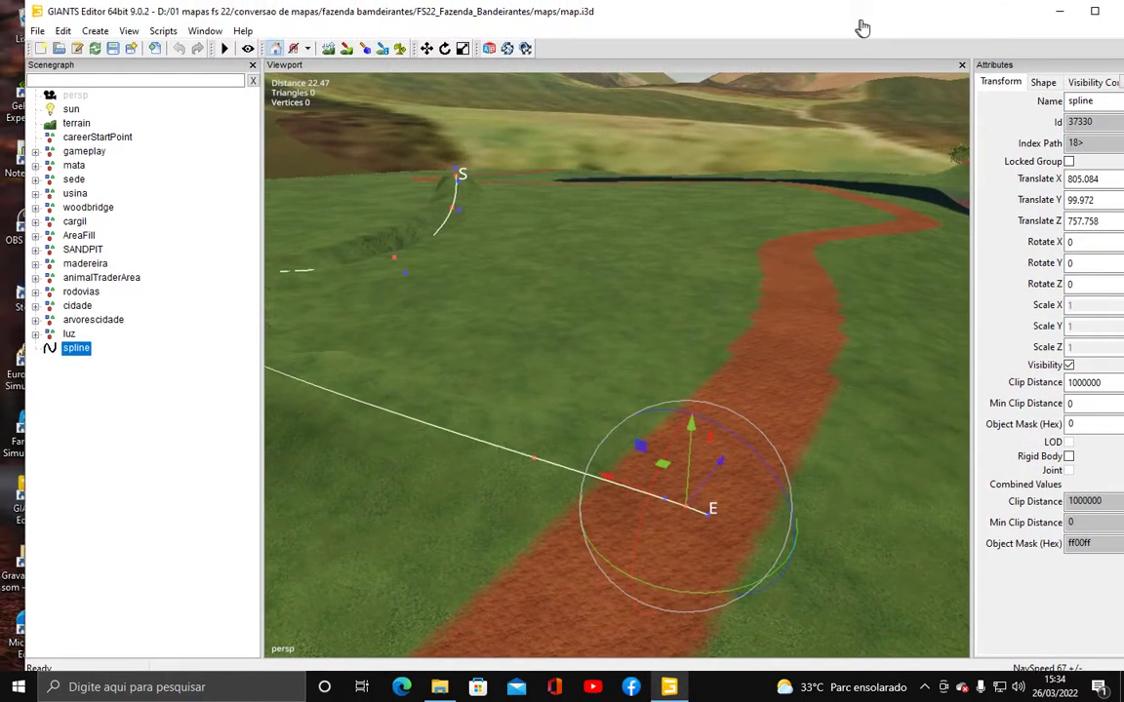
Step: Run Set Terrain Height By Spline once more on the spline and inspect the terrain from end to start
{"action": "left_click_drag", "start_coordinate": [859, 21], "coordinate": [874, 43]}
{"action": "left_click_drag", "start_coordinate": [726, 287], "coordinate": [469, 257], "text": "alt"}
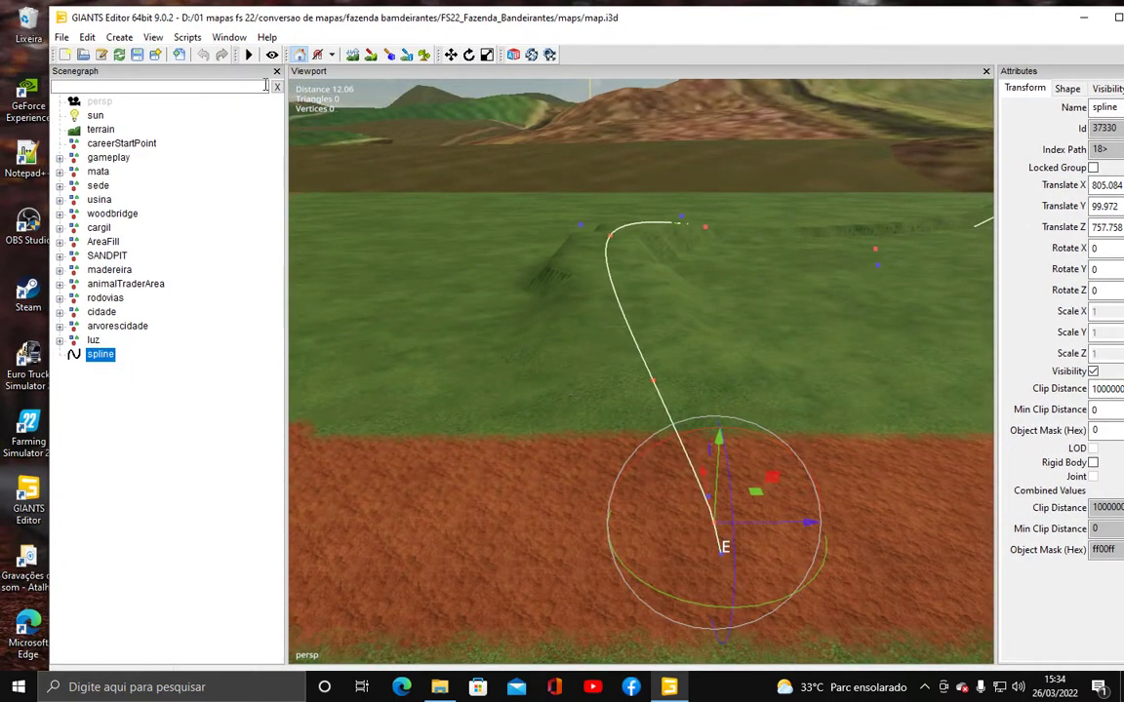
{"action": "left_click", "coordinate": [187, 37]}
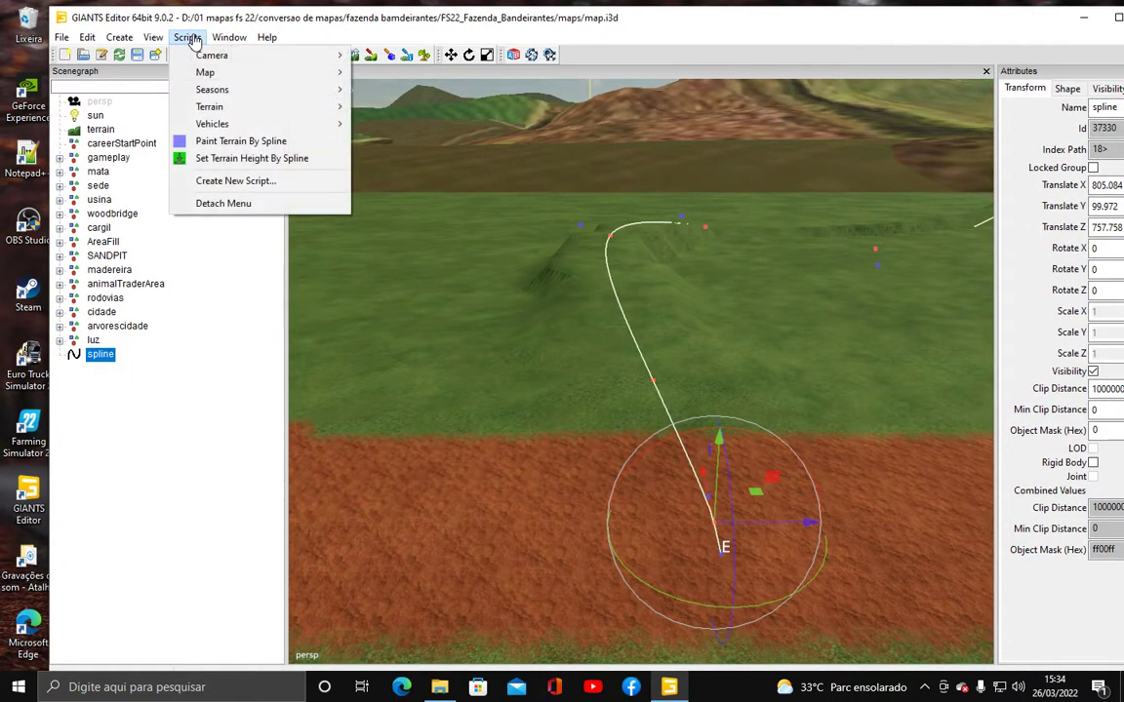
{"action": "left_click", "coordinate": [251, 158]}
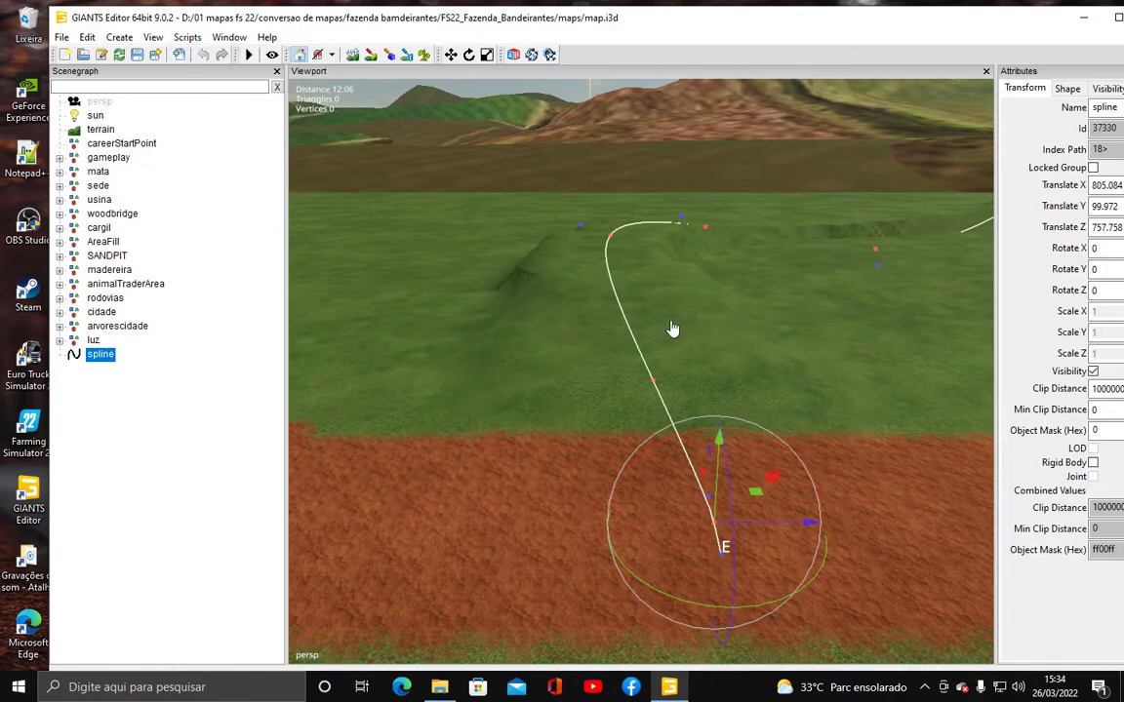
{"action": "scroll", "coordinate": [623, 356], "scroll_direction": "up", "scroll_amount": 3}
{"action": "middle_click_drag", "start_coordinate": [627, 346], "coordinate": [647, 404], "text": "alt"}
{"action": "scroll", "coordinate": [644, 386], "scroll_direction": "up", "scroll_amount": 2}
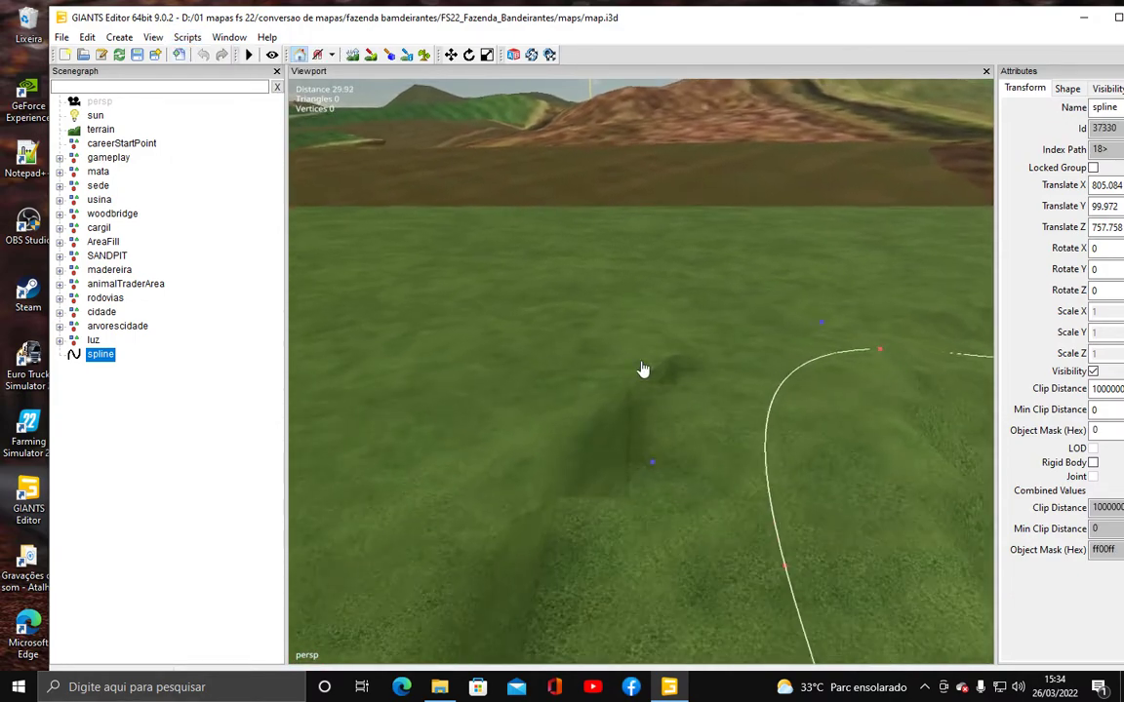
{"action": "left_click_drag", "start_coordinate": [642, 369], "coordinate": [787, 409], "text": "alt"}
{"action": "right_click_drag", "start_coordinate": [789, 410], "coordinate": [551, 308]}
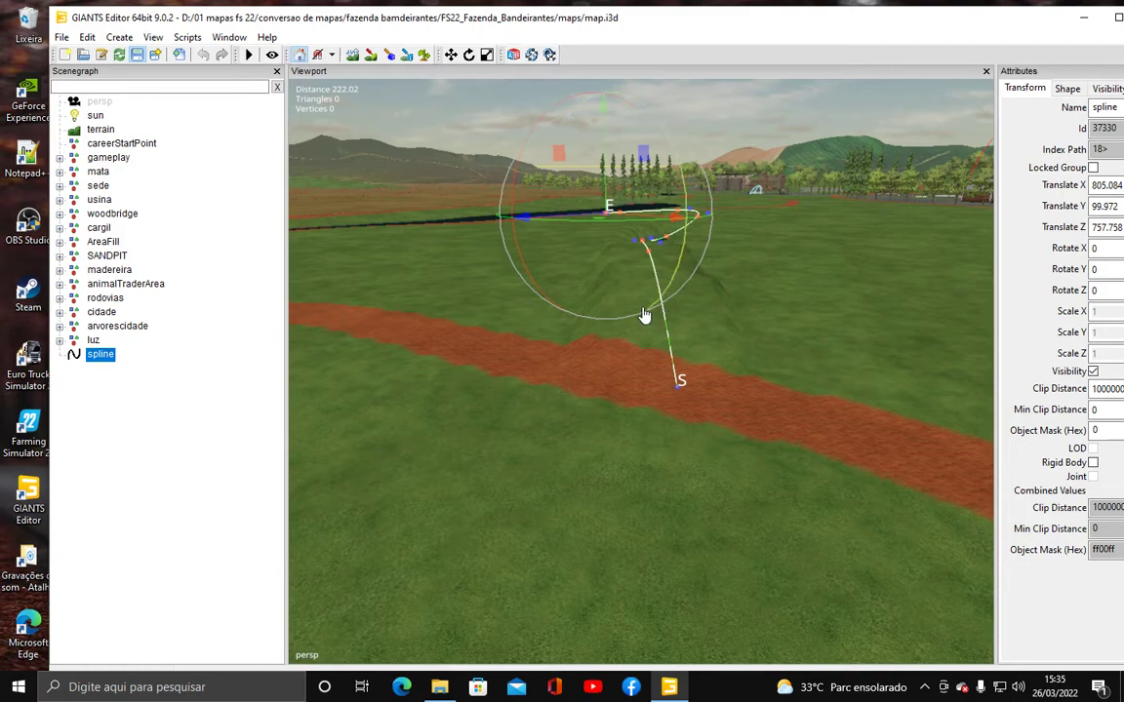
Step: Maximize the editor window and run the Paint Terrain By Spline script to paint dirt along the spline
{"action": "left_click_drag", "start_coordinate": [1008, 23], "coordinate": [969, 18]}
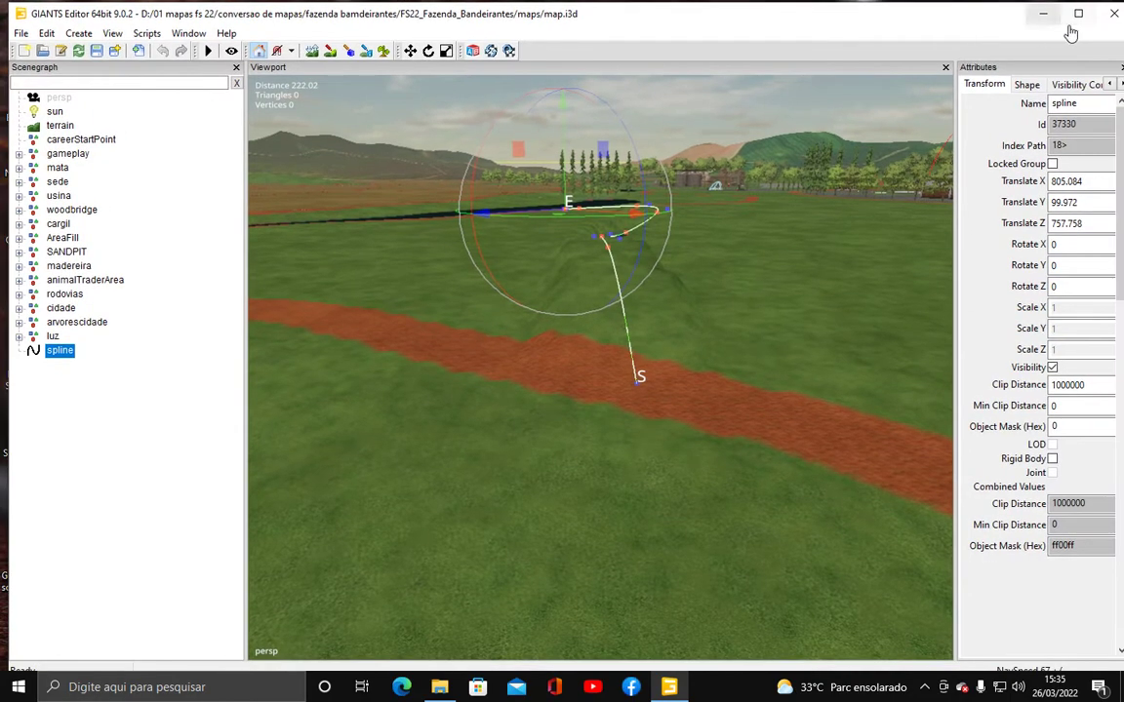
{"action": "left_click", "coordinate": [1076, 14]}
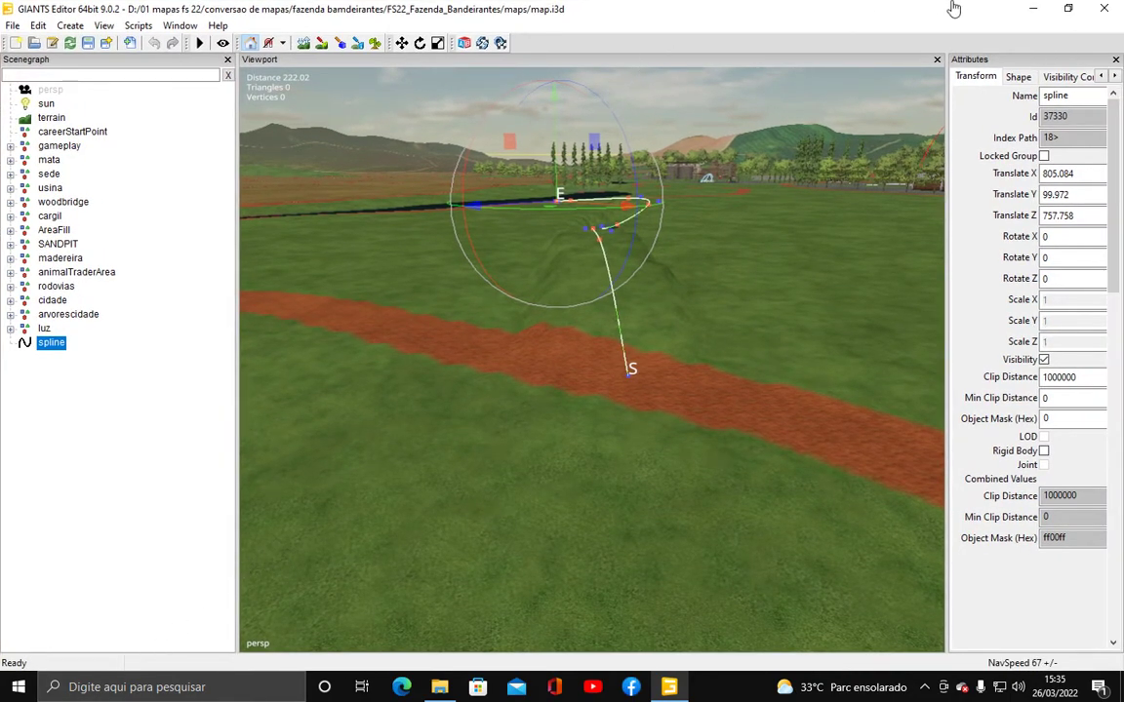
{"action": "left_click", "coordinate": [1070, 8]}
{"action": "left_click", "coordinate": [1072, 14]}
{"action": "left_click", "coordinate": [138, 26]}
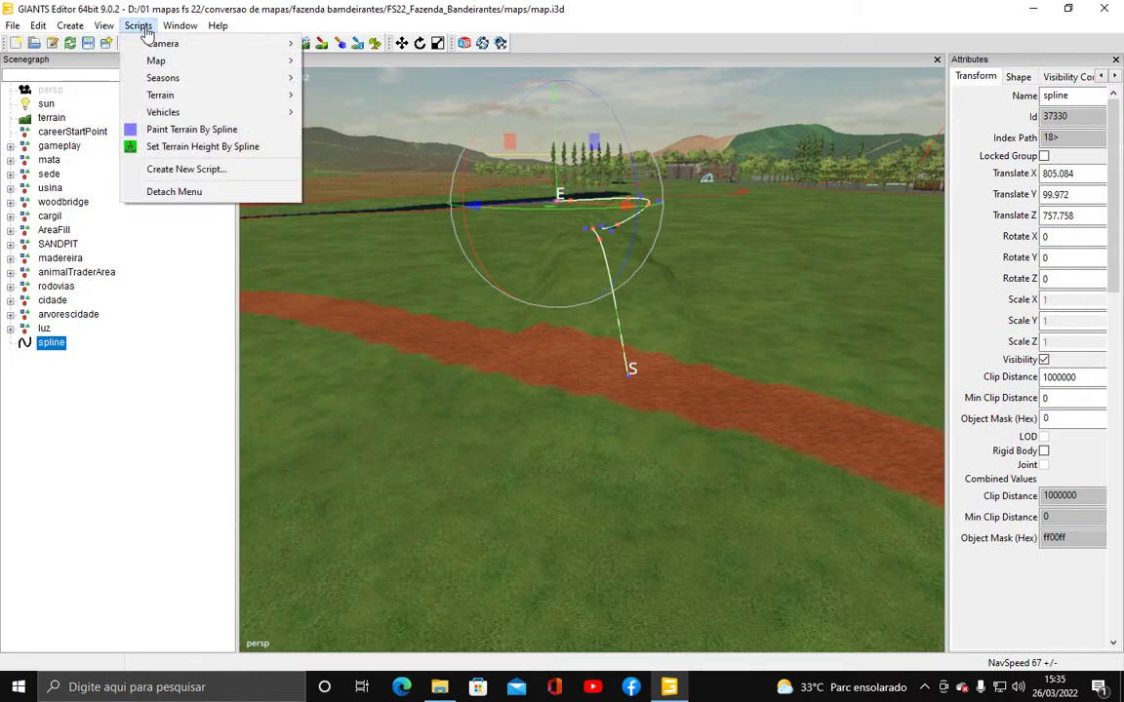
{"action": "left_click", "coordinate": [220, 138]}
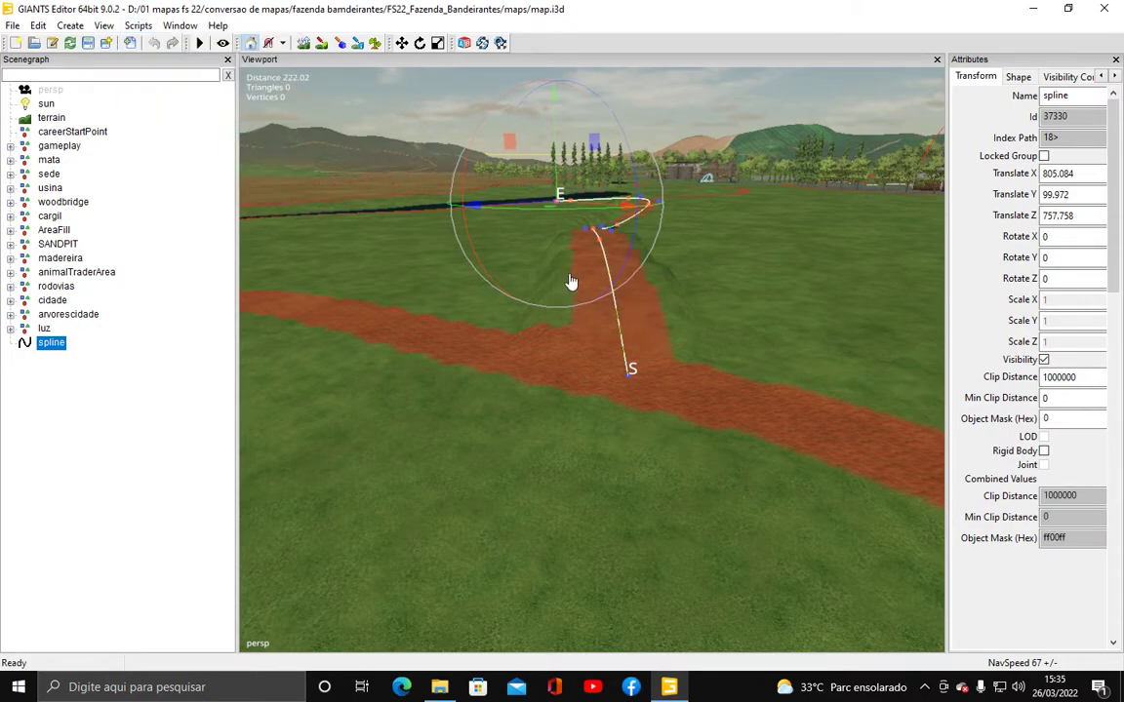
Step: Examine the newly painted road along the spline, from its start to the junction at its far end
{"action": "scroll", "coordinate": [654, 353], "scroll_direction": "up", "scroll_amount": 2}
{"action": "middle_click_drag", "start_coordinate": [662, 341], "coordinate": [693, 404], "text": "alt"}
{"action": "scroll", "coordinate": [728, 350], "scroll_direction": "up", "scroll_amount": 3}
{"action": "scroll", "coordinate": [728, 349], "scroll_direction": "up", "scroll_amount": 1}
{"action": "middle_click_drag", "start_coordinate": [739, 344], "coordinate": [709, 409], "text": "alt"}
{"action": "scroll", "coordinate": [703, 400], "scroll_direction": "up", "scroll_amount": 4}
{"action": "left_click_drag", "start_coordinate": [715, 372], "coordinate": [624, 348], "text": "alt"}
{"action": "scroll", "coordinate": [637, 316], "scroll_direction": "up", "scroll_amount": 2}
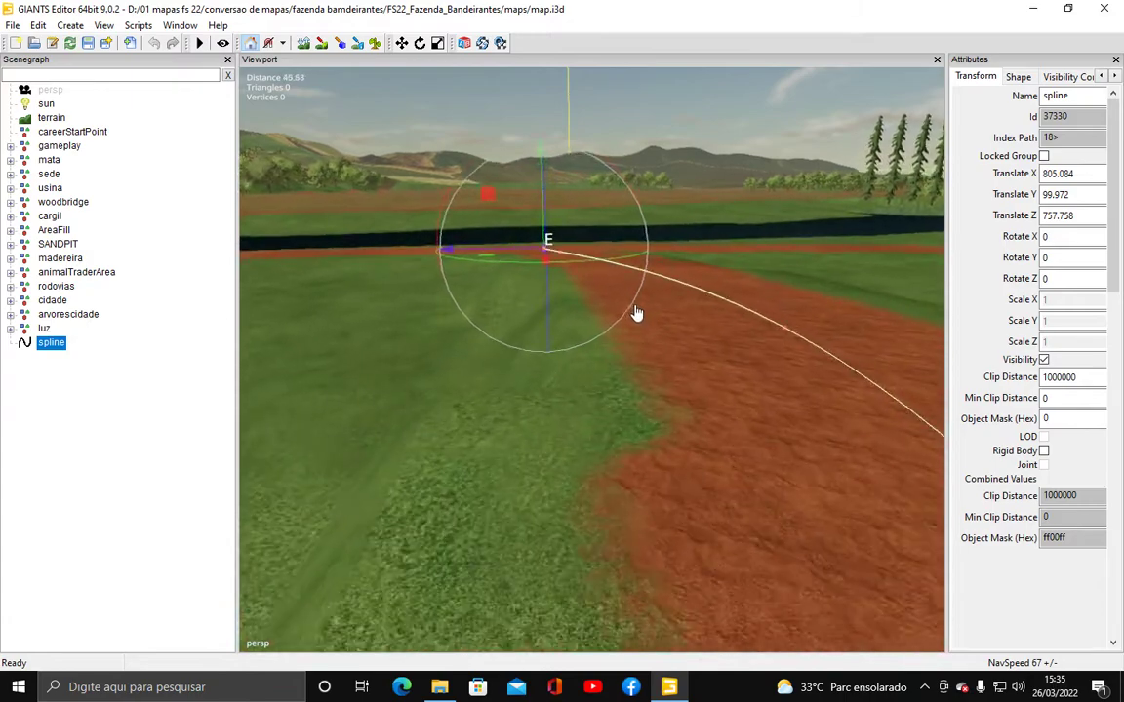
{"action": "middle_click_drag", "start_coordinate": [637, 316], "coordinate": [585, 346], "text": "alt"}
{"action": "left_click_drag", "start_coordinate": [670, 321], "coordinate": [583, 347], "text": "alt"}
{"action": "right_click_drag", "start_coordinate": [582, 346], "coordinate": [593, 387]}
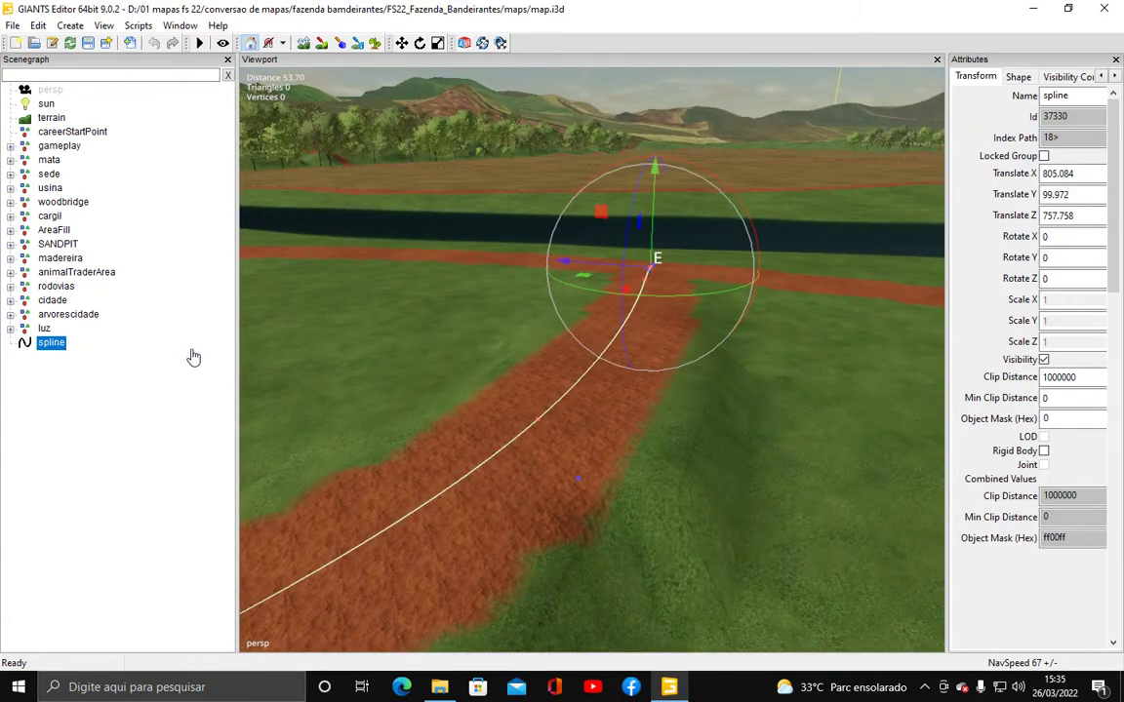
Step: Delete the spline object, leaving the shaped and painted road in place
{"action": "key", "text": "Delete"}
{"action": "right_click_drag", "start_coordinate": [669, 290], "coordinate": [642, 377]}
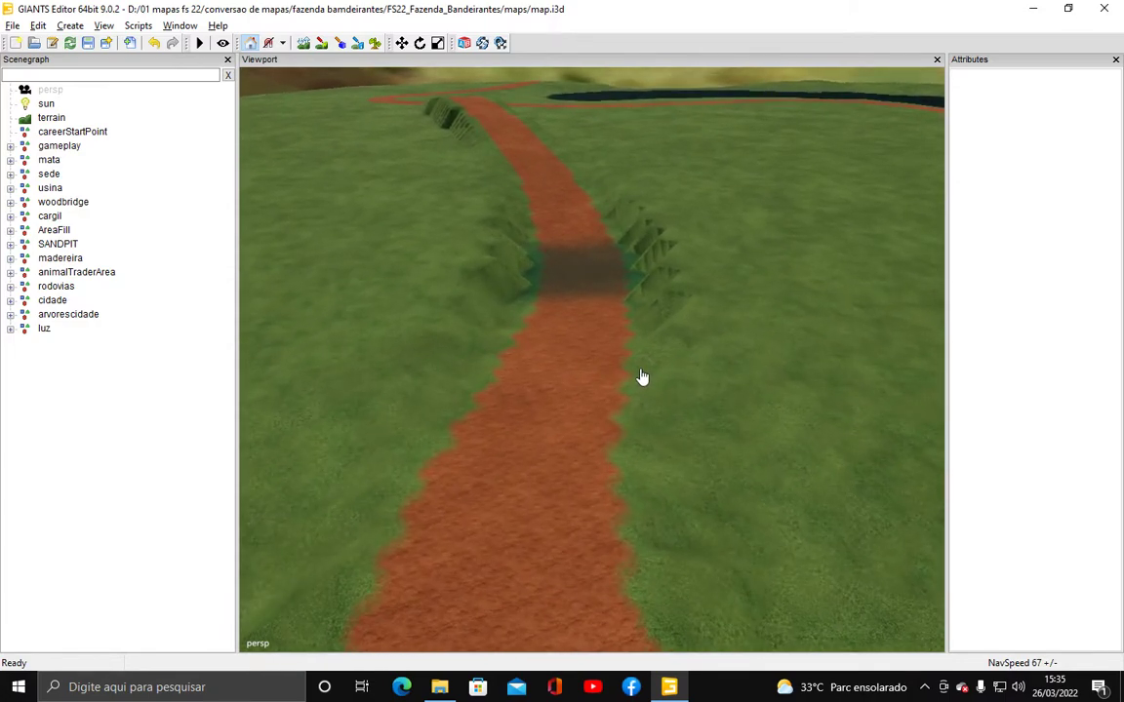
Step: Activate foliage painting and set the Foliage Layer to forestGrass in the Terrain Editing settings
{"action": "left_click", "coordinate": [374, 43]}
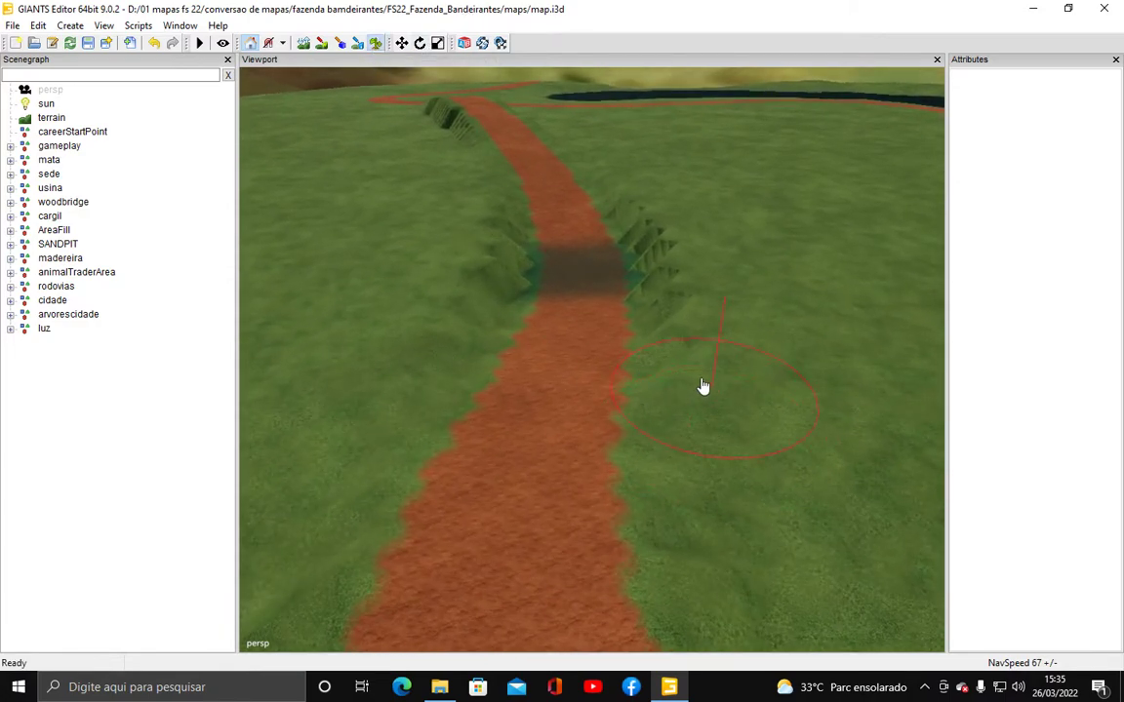
{"action": "left_click", "coordinate": [175, 27]}
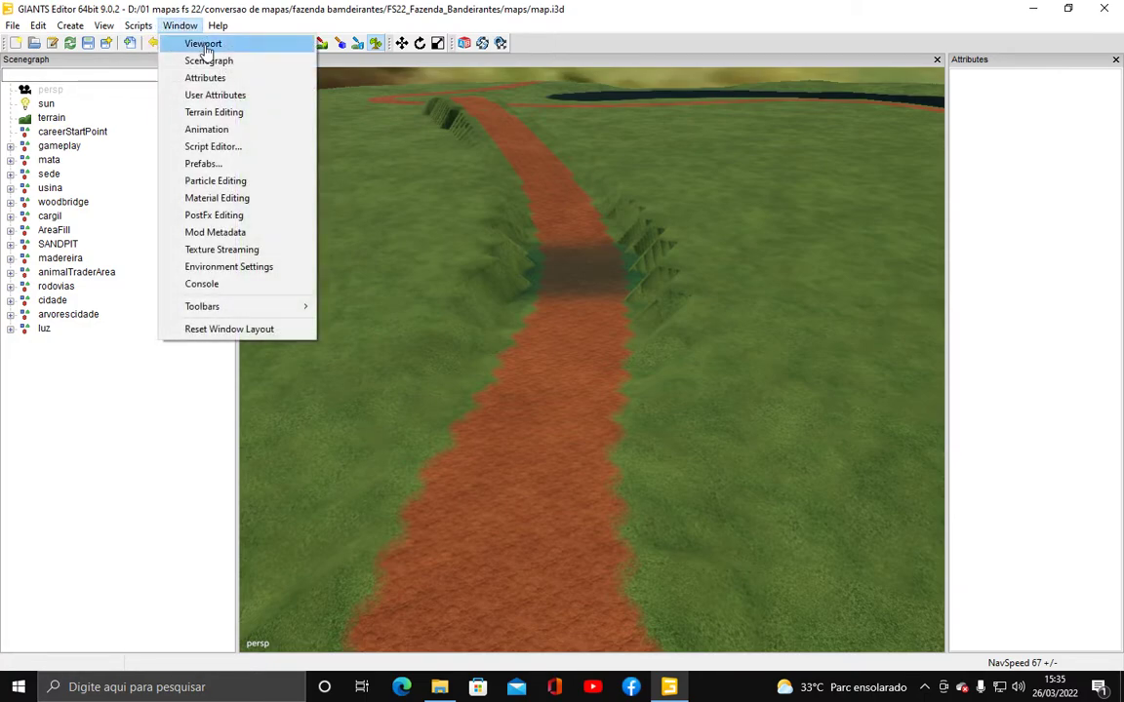
{"action": "left_click", "coordinate": [231, 113]}
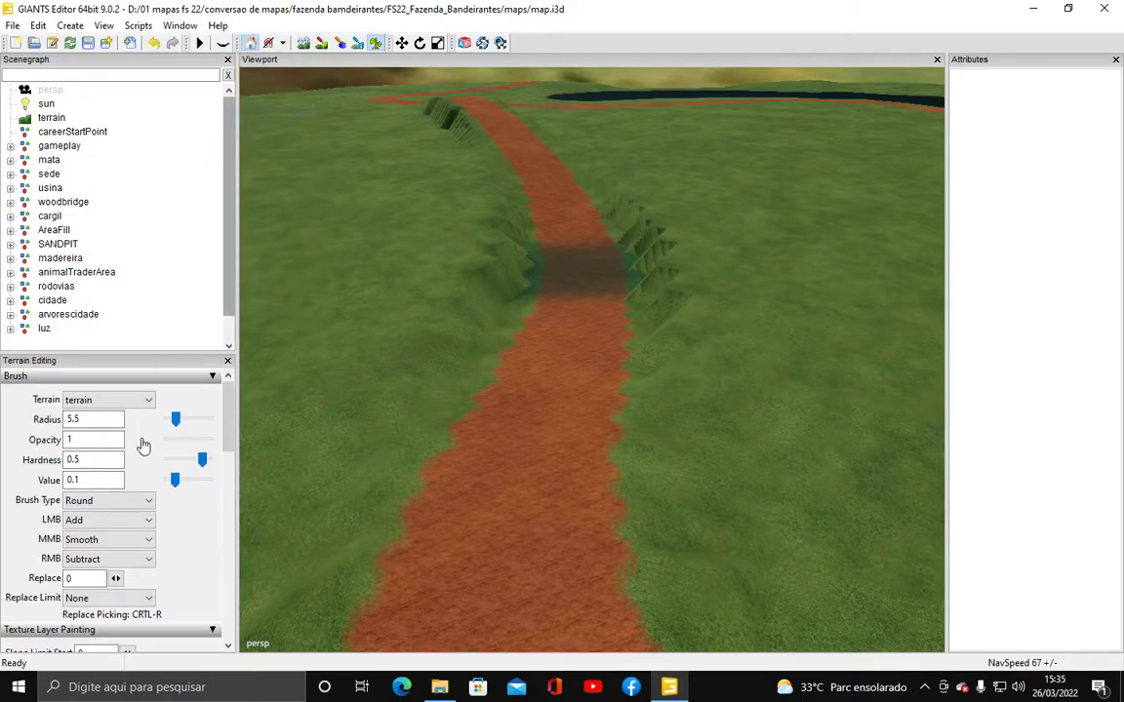
{"action": "scroll", "coordinate": [189, 547], "scroll_direction": "down", "scroll_amount": 2}
{"action": "scroll", "coordinate": [194, 456], "scroll_direction": "down", "scroll_amount": 1}
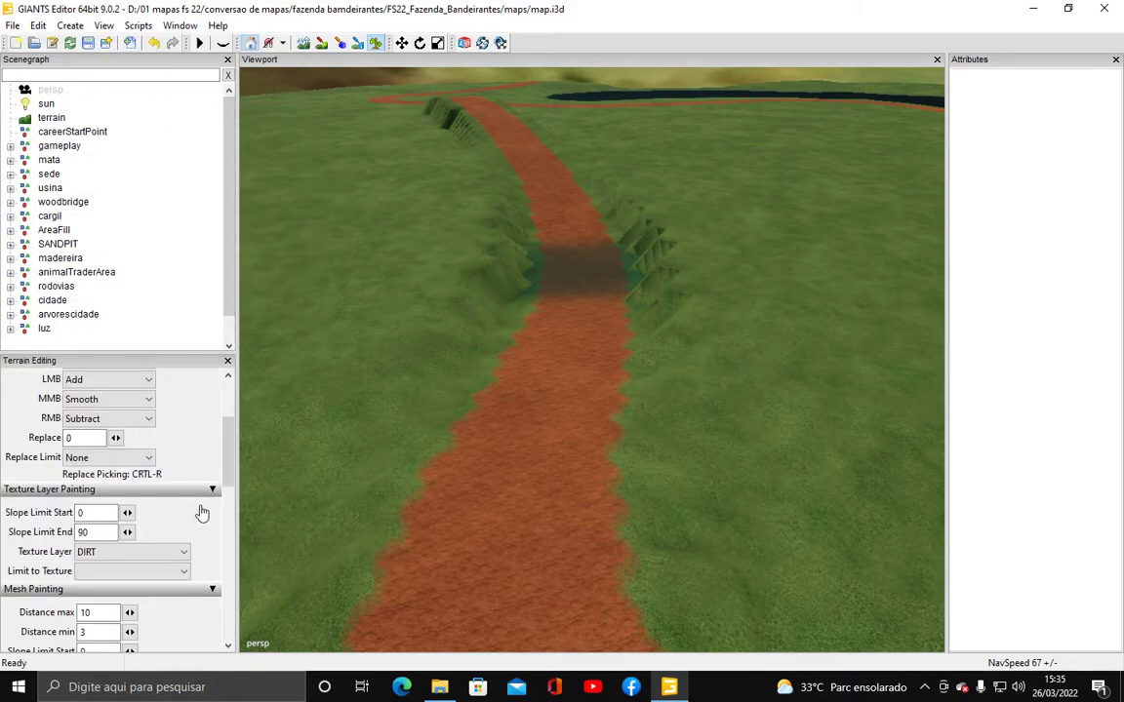
{"action": "scroll", "coordinate": [201, 513], "scroll_direction": "down", "scroll_amount": 6}
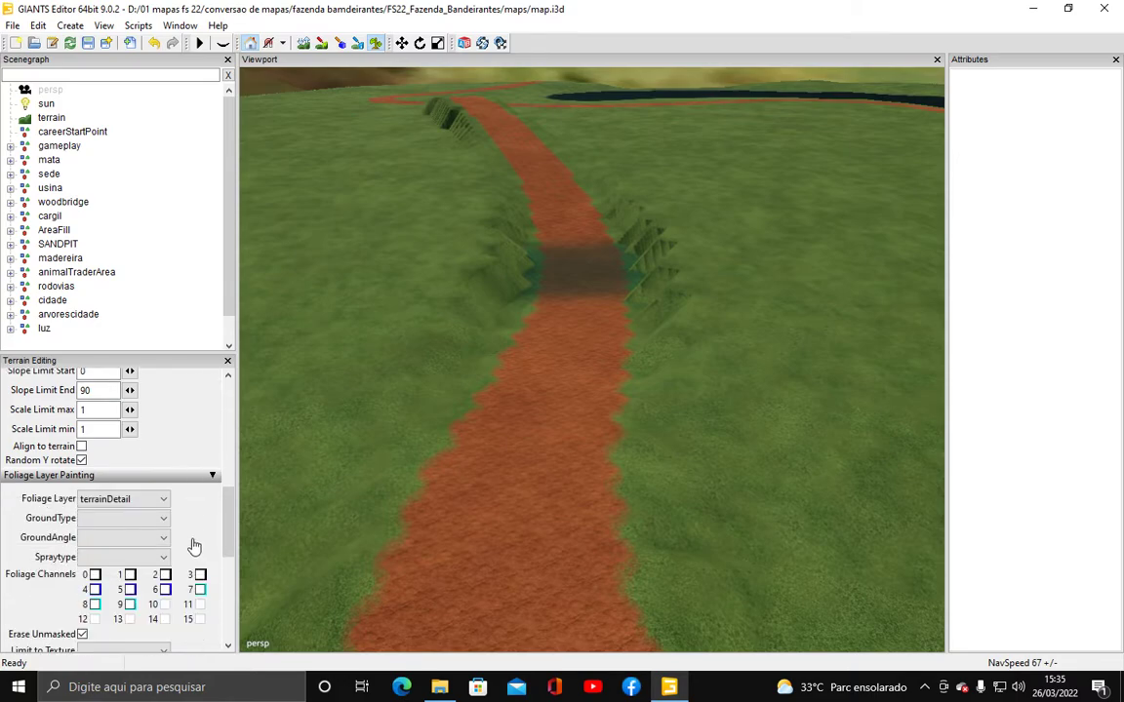
{"action": "left_click", "coordinate": [154, 500]}
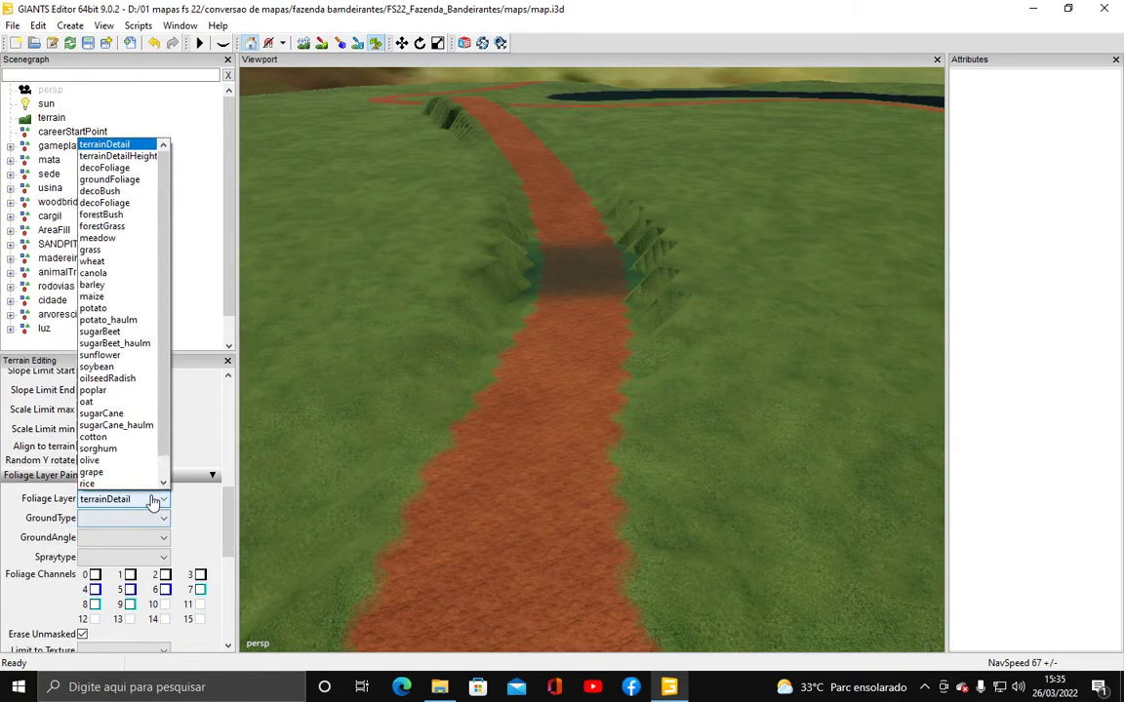
{"action": "left_click", "coordinate": [117, 227]}
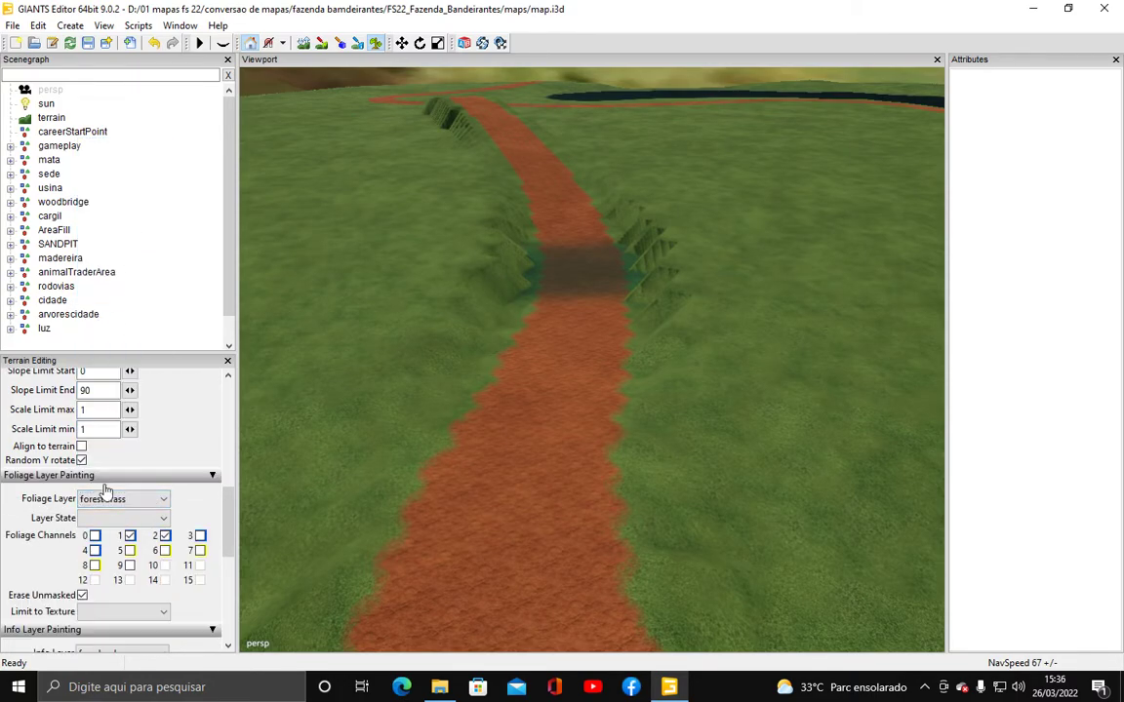
Step: Set the foliage Layer State to State 1 and limit the painting to the GRASS texture
{"action": "left_click", "coordinate": [167, 521]}
{"action": "left_click", "coordinate": [97, 538]}
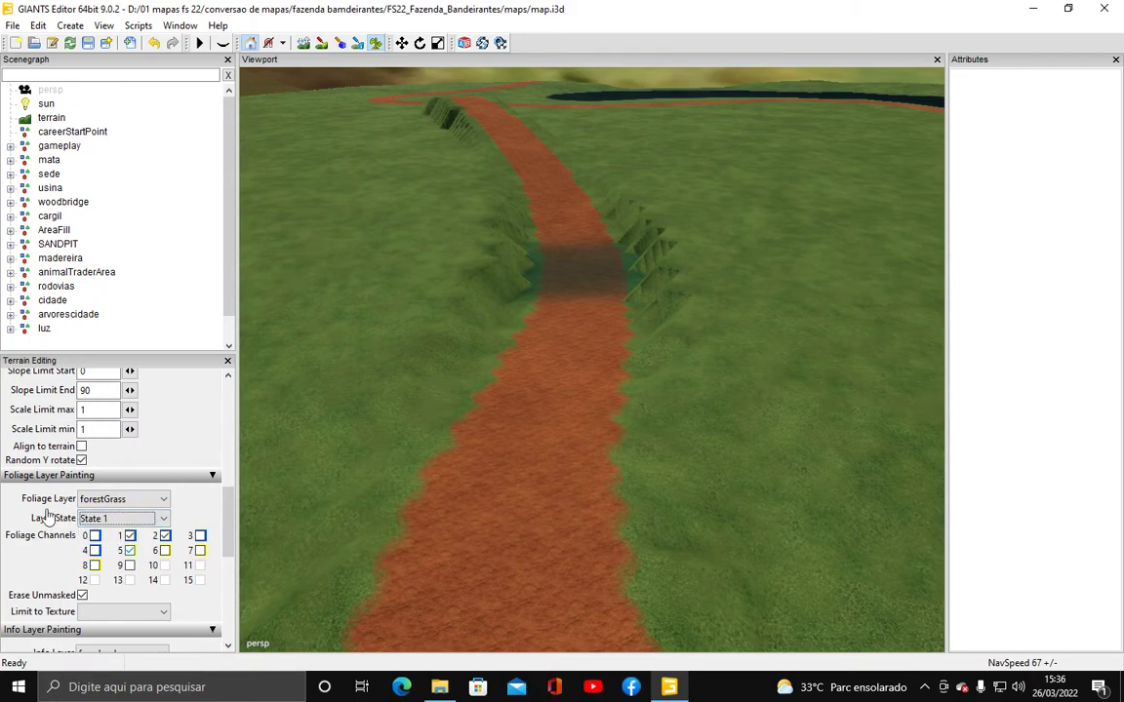
{"action": "scroll", "coordinate": [44, 512], "scroll_direction": "down", "scroll_amount": 1}
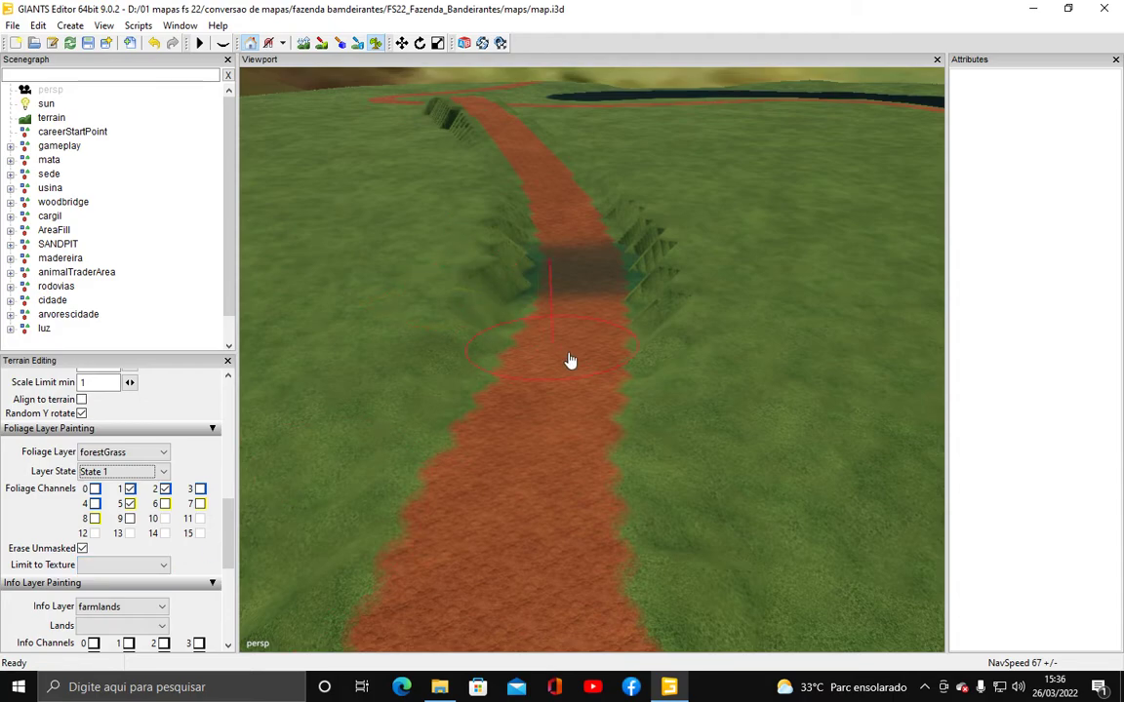
{"action": "left_click", "coordinate": [162, 626]}
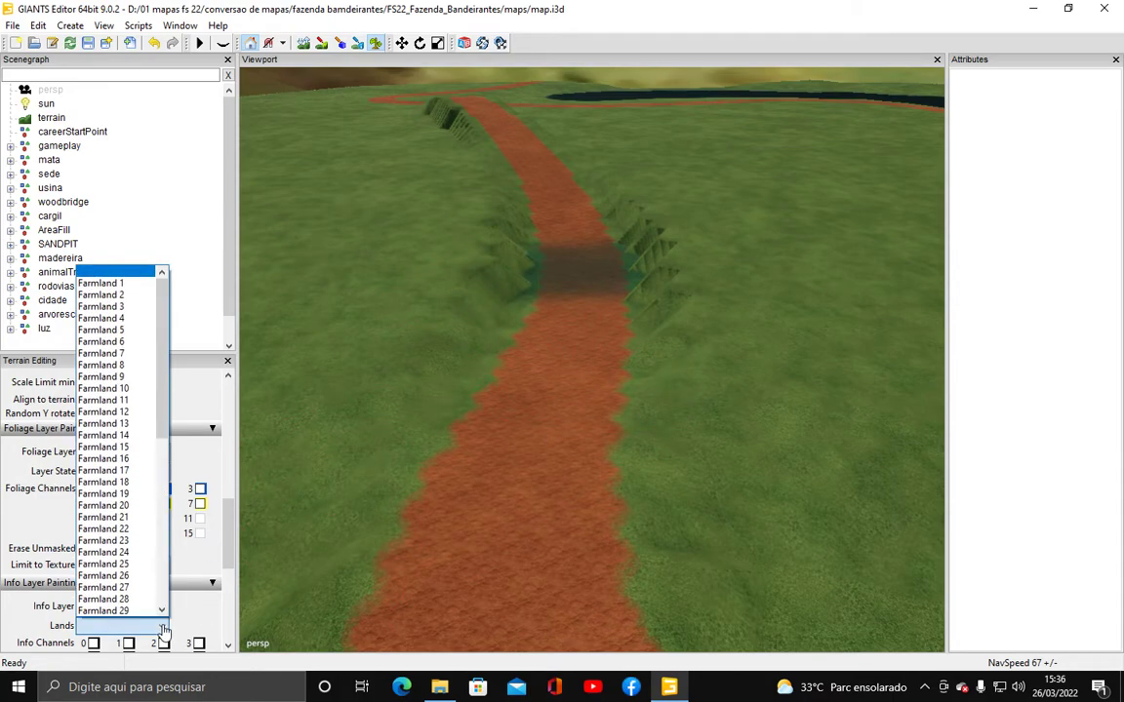
{"action": "left_click", "coordinate": [215, 399]}
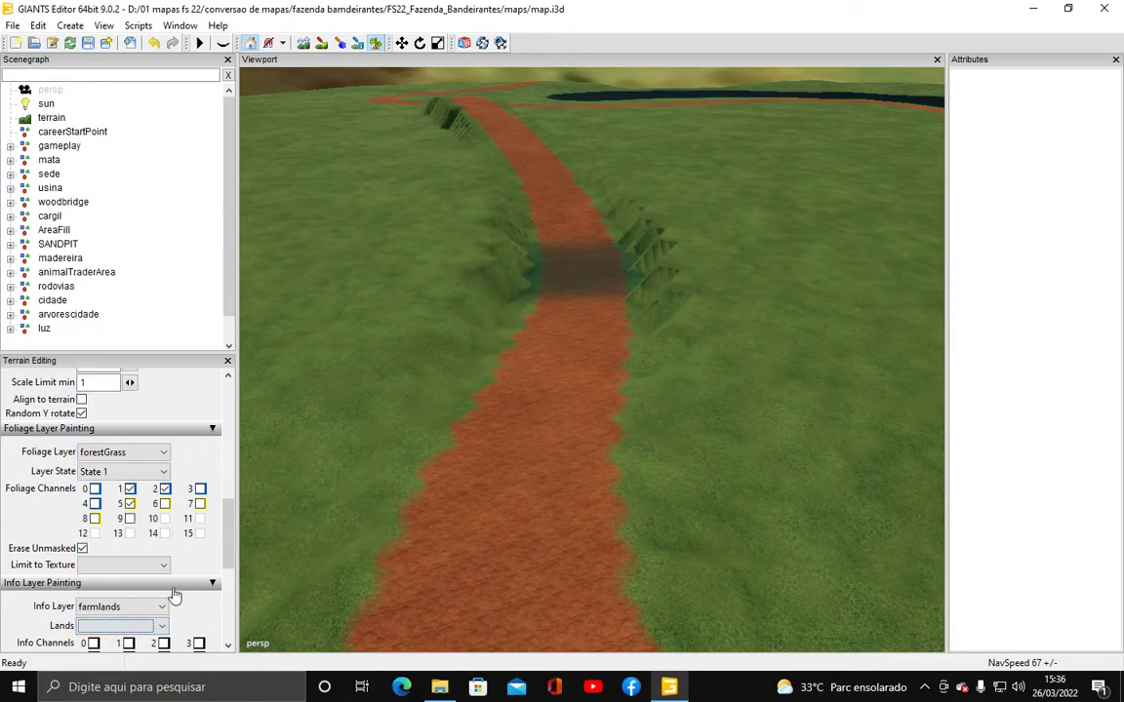
{"action": "left_click", "coordinate": [158, 568]}
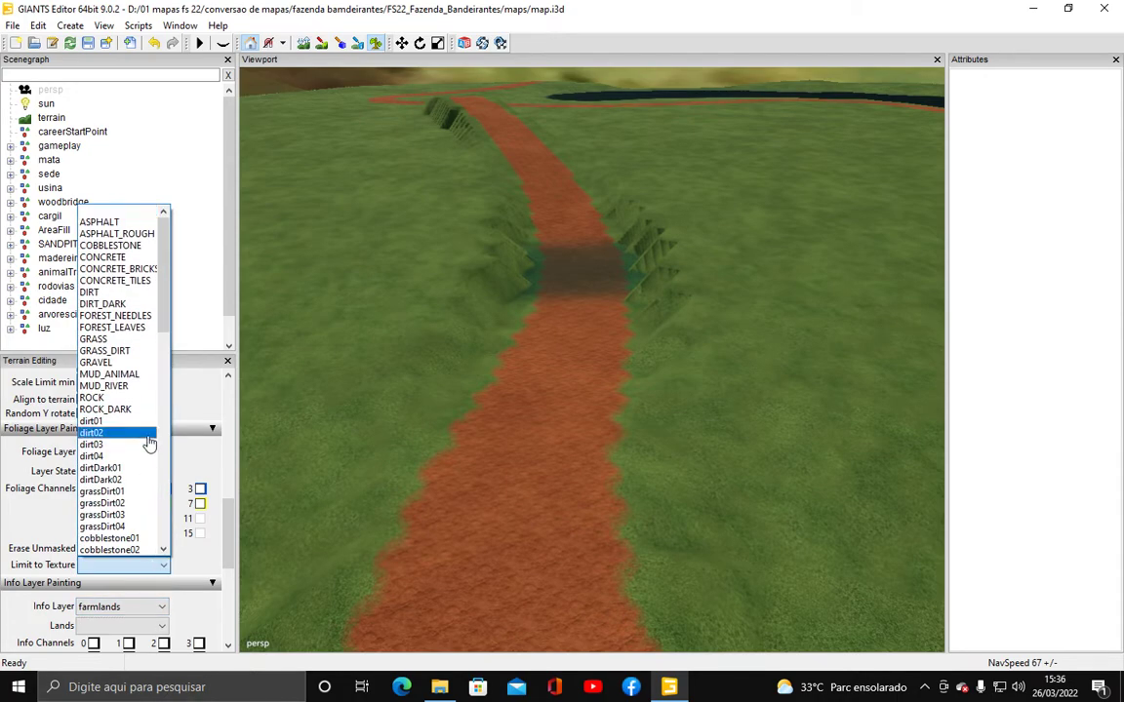
{"action": "left_click", "coordinate": [119, 340]}
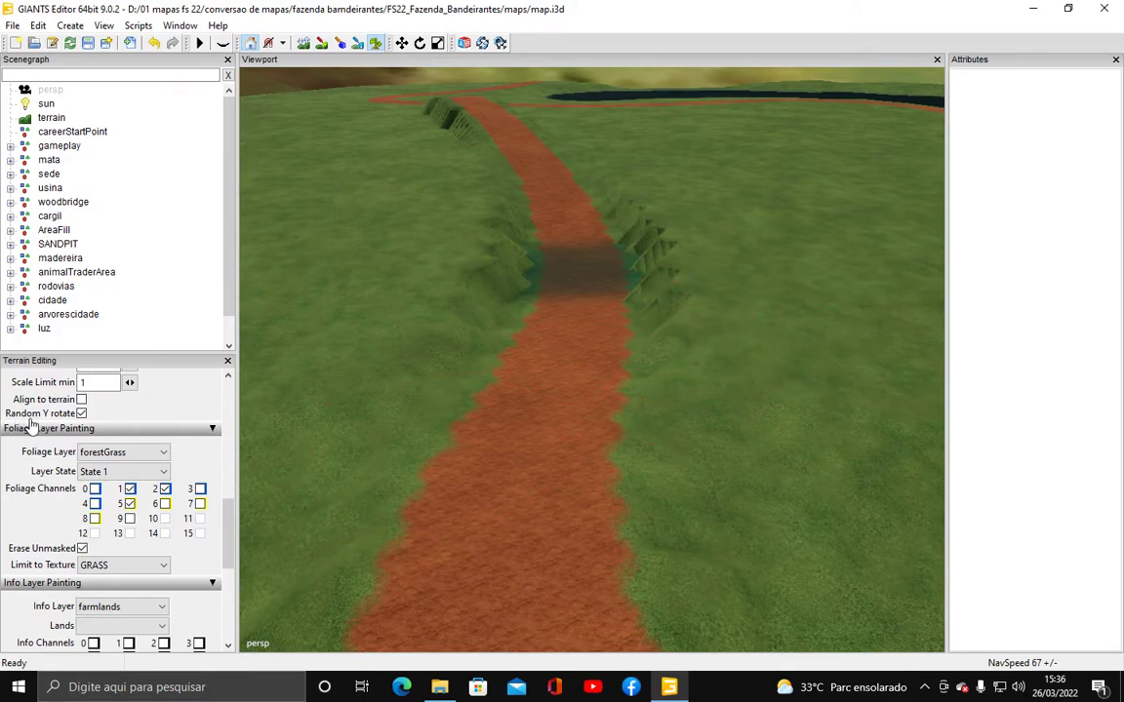
{"action": "scroll", "coordinate": [29, 422], "scroll_direction": "up", "scroll_amount": 6}
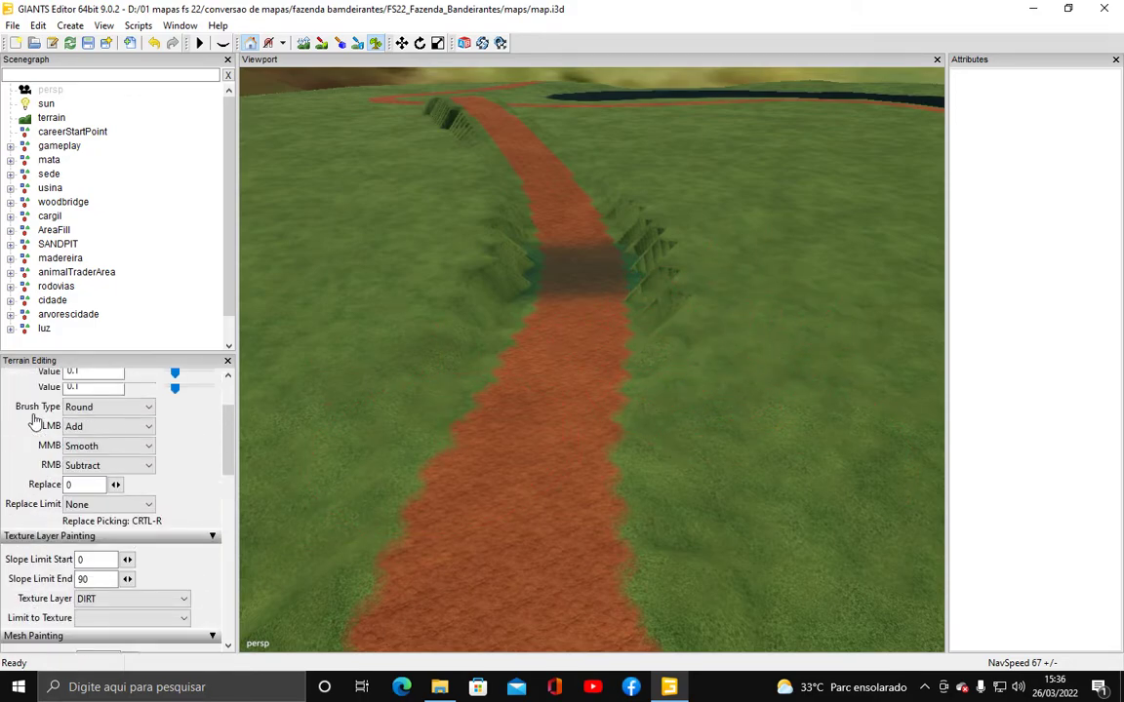
{"action": "scroll", "coordinate": [70, 429], "scroll_direction": "up", "scroll_amount": 1}
Step: Paint forestGrass foliage along both sides of the new dirt road around the dark dip
{"action": "mouse_move", "coordinate": [683, 313]}
{"action": "left_mouse_down"}
{"action": "mouse_move", "coordinate": [664, 469]}
{"action": "mouse_move", "coordinate": [582, 371]}
{"action": "mouse_move", "coordinate": [544, 378]}
{"action": "mouse_move", "coordinate": [481, 303]}
{"action": "mouse_move", "coordinate": [589, 250]}
{"action": "mouse_move", "coordinate": [680, 458]}
{"action": "left_mouse_up"}
{"action": "left_click_drag", "start_coordinate": [678, 372], "coordinate": [589, 419], "text": "alt"}
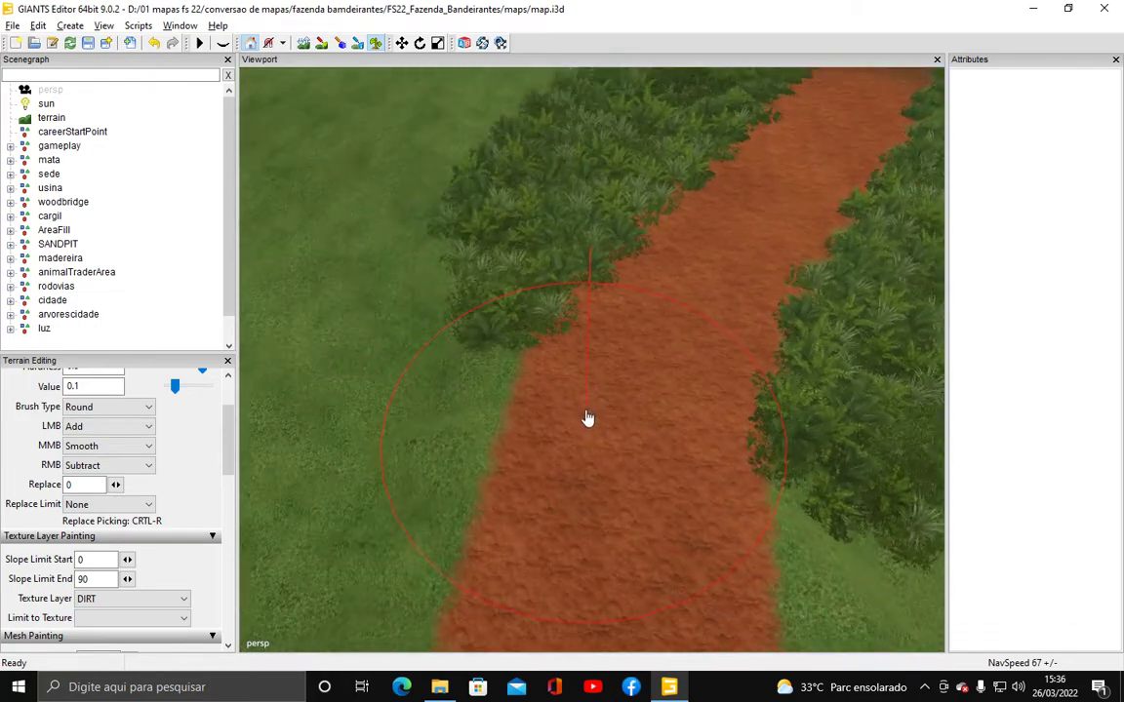
{"action": "middle_click_drag", "start_coordinate": [588, 419], "coordinate": [545, 469], "text": "alt"}
{"action": "scroll", "coordinate": [567, 462], "scroll_direction": "up", "scroll_amount": 2}
{"action": "left_click_drag", "start_coordinate": [591, 482], "coordinate": [593, 385], "text": "alt"}
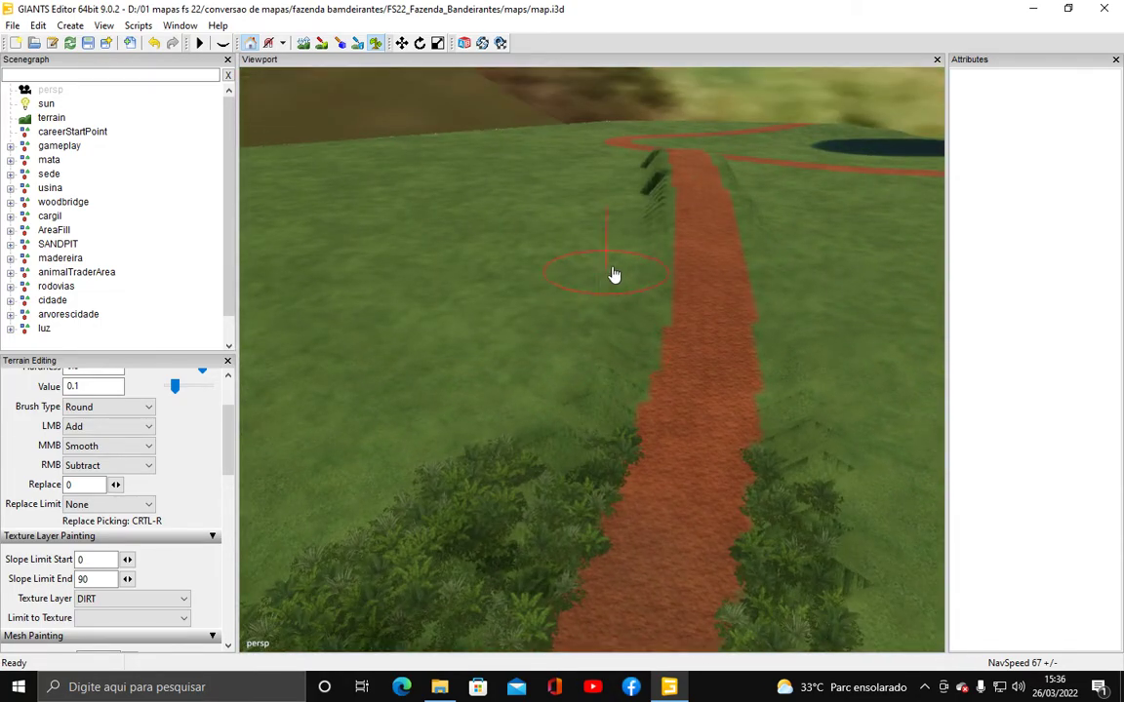
{"action": "mouse_move", "coordinate": [614, 275]}
{"action": "left_mouse_down"}
{"action": "mouse_move", "coordinate": [602, 339]}
{"action": "mouse_move", "coordinate": [690, 276]}
{"action": "mouse_move", "coordinate": [793, 354]}
{"action": "mouse_move", "coordinate": [730, 569]}
{"action": "left_mouse_up"}
{"action": "middle_click_drag", "start_coordinate": [730, 568], "coordinate": [720, 535], "text": "alt"}
Step: Extend the forestGrass foliage along both verges of the straight road stretch up to the far junction
{"action": "left_click_drag", "start_coordinate": [574, 302], "coordinate": [496, 577]}
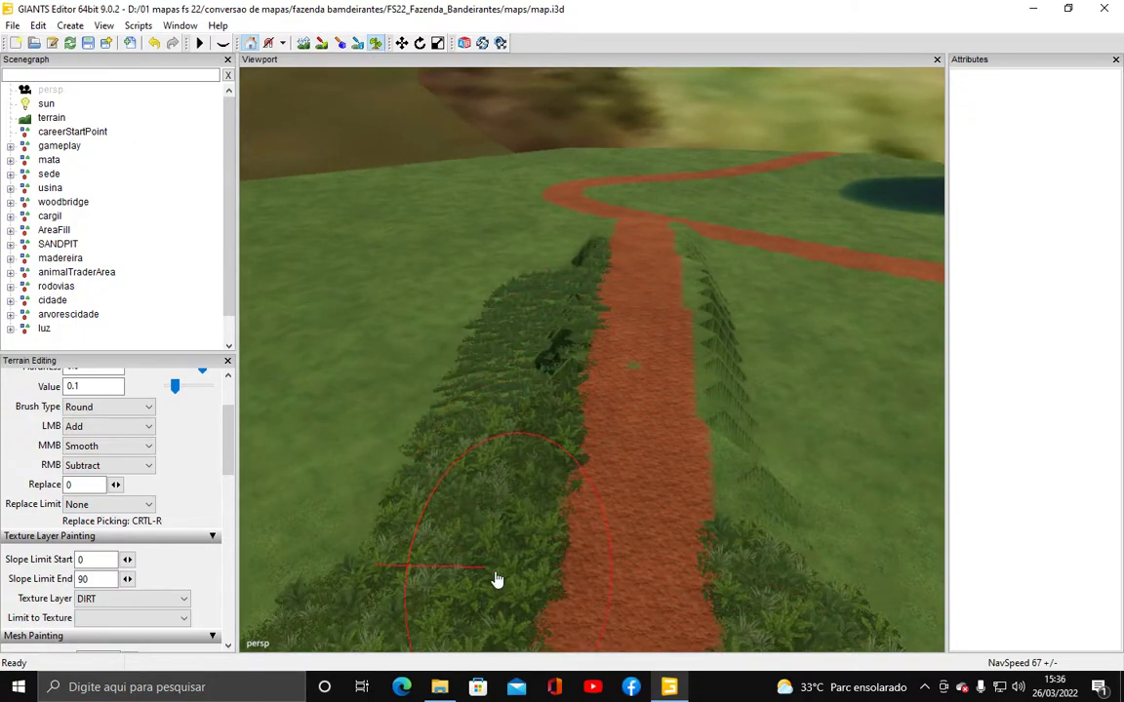
{"action": "right_click_drag", "start_coordinate": [550, 382], "coordinate": [600, 361]}
{"action": "left_click_drag", "start_coordinate": [616, 273], "coordinate": [579, 584]}
{"action": "scroll", "coordinate": [612, 417], "scroll_direction": "down", "scroll_amount": 4}
{"action": "scroll", "coordinate": [603, 451], "scroll_direction": "up", "scroll_amount": 3}
{"action": "left_click_drag", "start_coordinate": [526, 381], "coordinate": [577, 319]}
{"action": "mouse_move", "coordinate": [576, 319]}
{"action": "middle_mouse_down", "text": "alt"}
{"action": "mouse_move", "coordinate": [616, 333]}
{"action": "mouse_move", "coordinate": [589, 334]}
{"action": "middle_mouse_up", "text": "alt"}
{"action": "left_click_drag", "start_coordinate": [589, 334], "coordinate": [509, 592]}
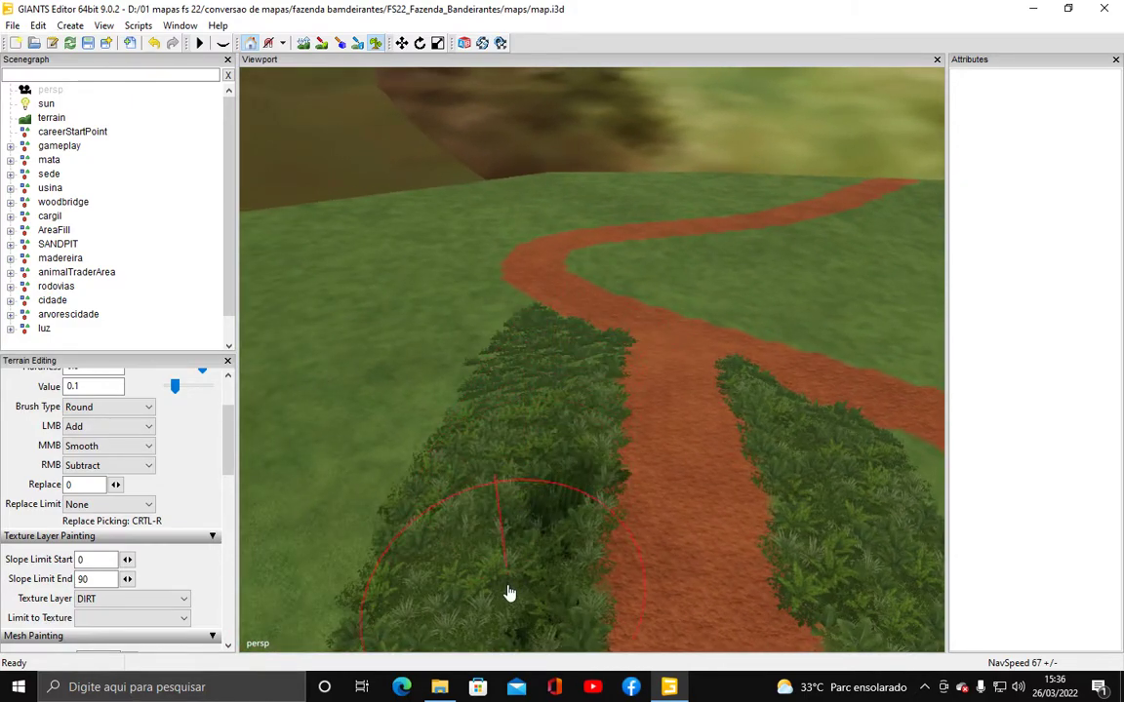
Step: Switch to terrain sculpting and smooth the jagged embankments along both sides of the road between the far junction and the dark dip
{"action": "scroll", "coordinate": [567, 395], "scroll_direction": "down", "scroll_amount": 3}
{"action": "mouse_move", "coordinate": [567, 395]}
{"action": "left_mouse_down", "text": "alt"}
{"action": "mouse_move", "coordinate": [522, 381]}
{"action": "mouse_move", "coordinate": [510, 332]}
{"action": "left_mouse_up", "text": "alt"}
{"action": "right_click_drag", "start_coordinate": [680, 340], "coordinate": [369, 549]}
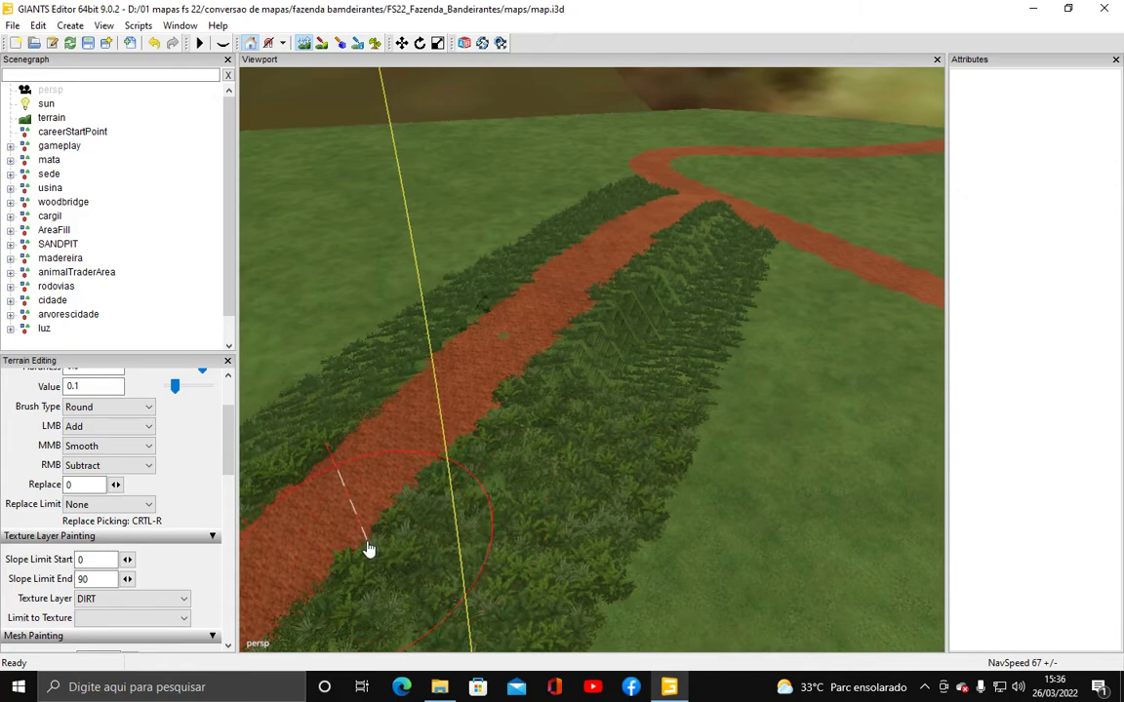
{"action": "mouse_move", "coordinate": [610, 456]}
{"action": "right_mouse_down", "text": "alt"}
{"action": "mouse_move", "coordinate": [630, 442]}
{"action": "mouse_move", "coordinate": [673, 291]}
{"action": "right_mouse_up", "text": "alt"}
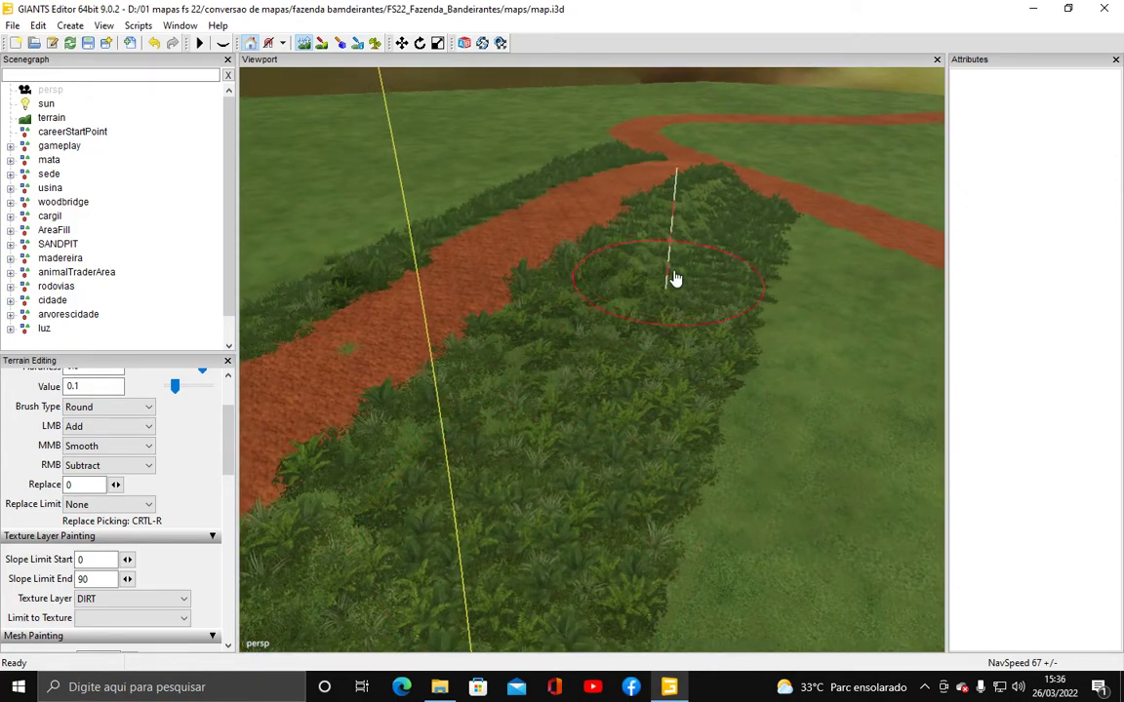
{"action": "mouse_move", "coordinate": [604, 374]}
{"action": "right_mouse_down"}
{"action": "mouse_move", "coordinate": [672, 421]}
{"action": "mouse_move", "coordinate": [700, 392]}
{"action": "right_mouse_up"}
{"action": "mouse_move", "coordinate": [605, 324]}
{"action": "right_mouse_down"}
{"action": "mouse_move", "coordinate": [469, 519]}
{"action": "mouse_move", "coordinate": [549, 542]}
{"action": "mouse_move", "coordinate": [653, 497]}
{"action": "right_mouse_up"}
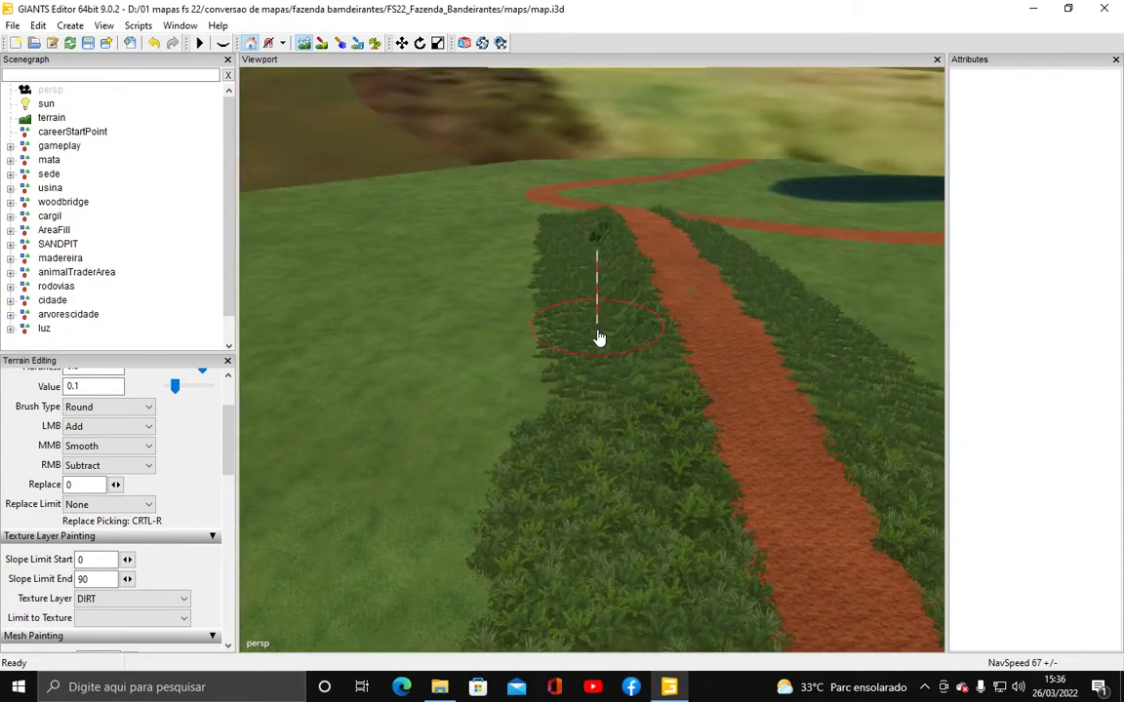
{"action": "right_click_drag", "start_coordinate": [559, 384], "coordinate": [587, 362], "text": "alt"}
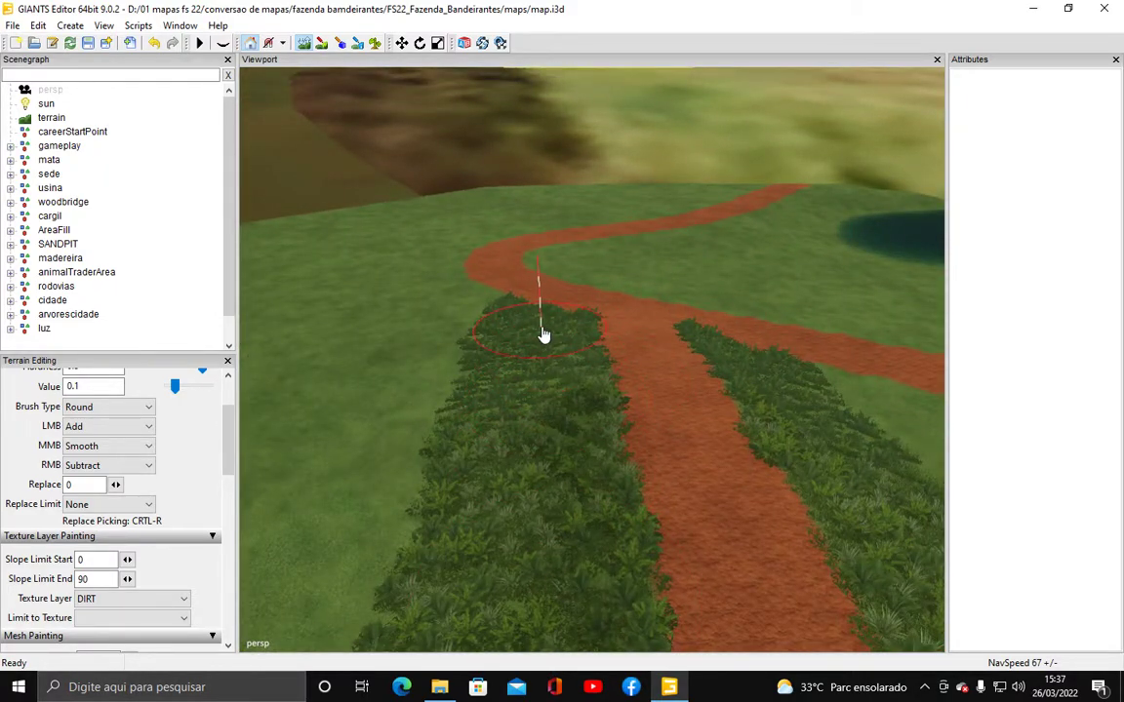
{"action": "right_click_drag", "start_coordinate": [730, 379], "coordinate": [647, 265], "text": "alt"}
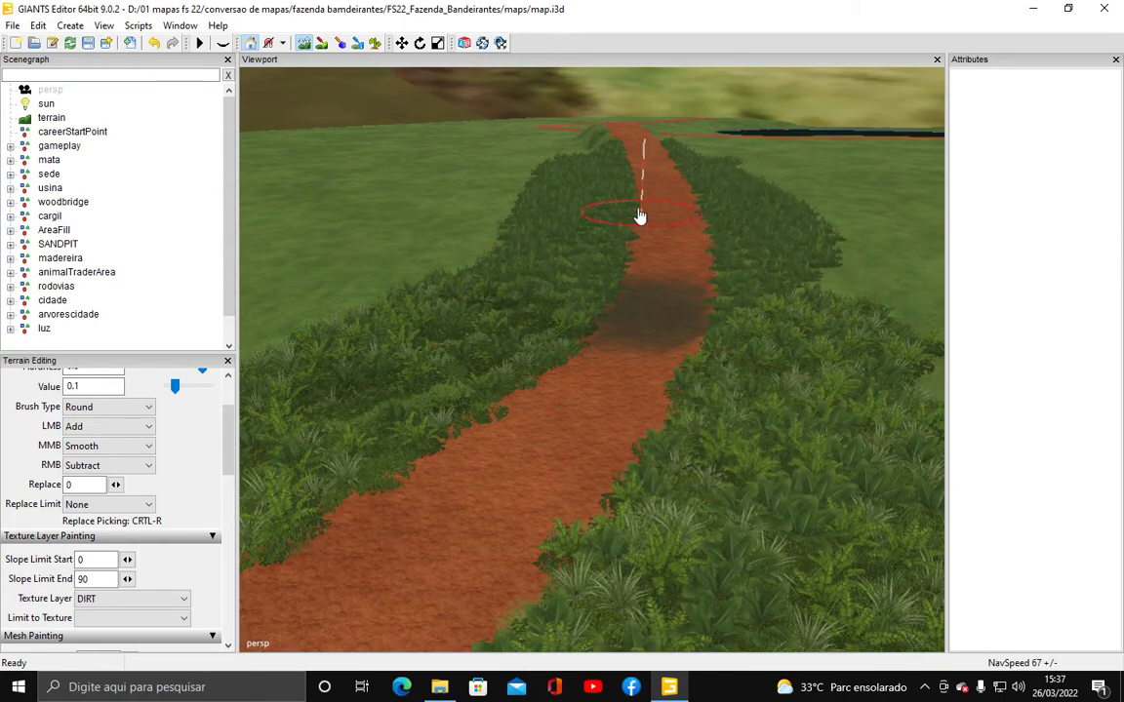
Step: Smooth the terrain edges on both sides of the road's unplanted bend, back to its starting junction
{"action": "scroll", "coordinate": [629, 283], "scroll_direction": "down", "scroll_amount": 3}
{"action": "mouse_move", "coordinate": [618, 308]}
{"action": "left_mouse_down", "text": "alt"}
{"action": "mouse_move", "coordinate": [621, 284]}
{"action": "mouse_move", "coordinate": [605, 285]}
{"action": "left_mouse_up", "text": "alt"}
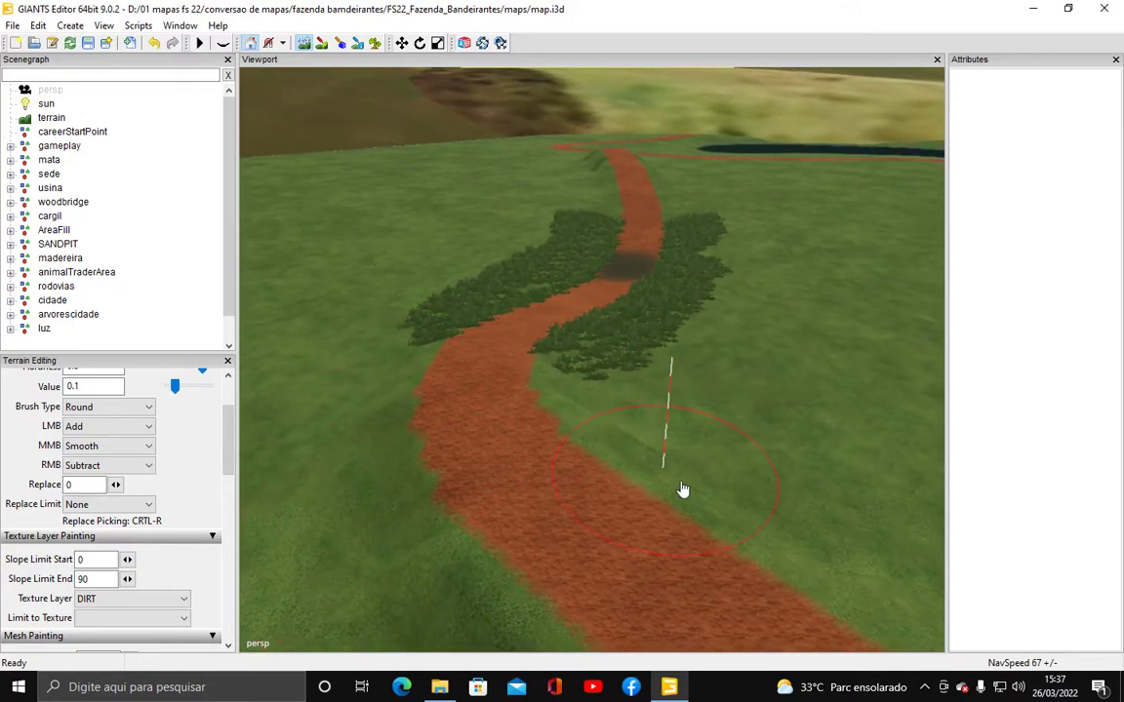
{"action": "scroll", "coordinate": [575, 353], "scroll_direction": "up", "scroll_amount": 5}
{"action": "middle_click_drag", "start_coordinate": [575, 354], "coordinate": [551, 291], "text": "alt"}
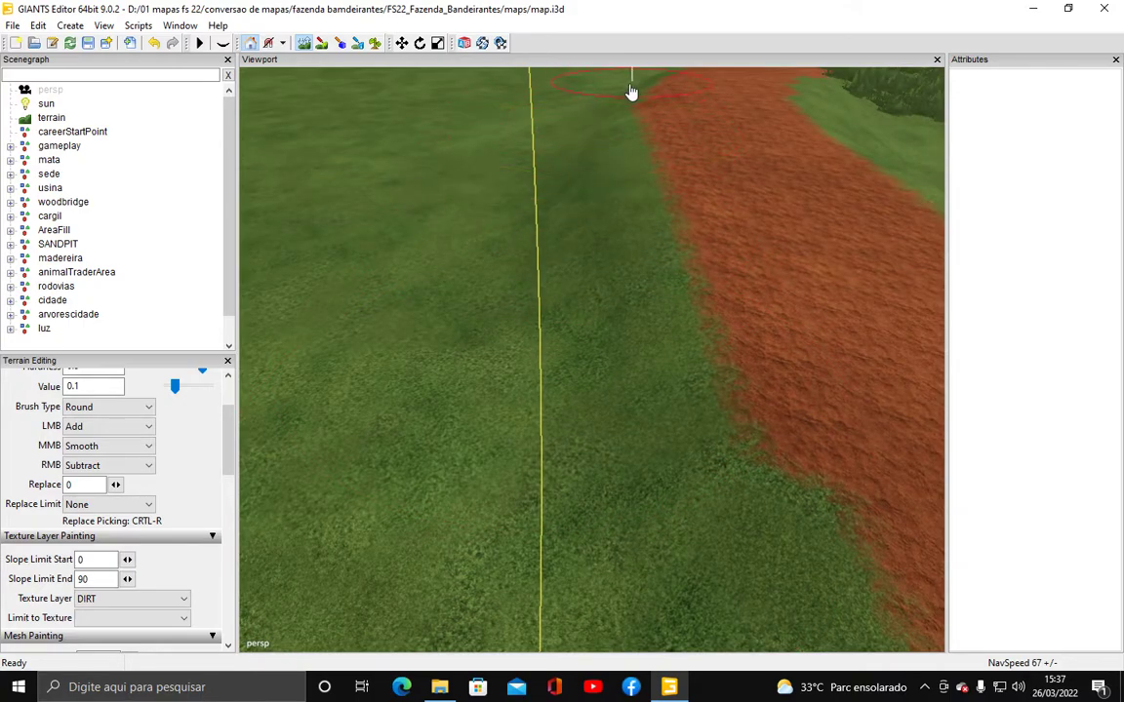
{"action": "middle_click_drag", "start_coordinate": [579, 181], "coordinate": [609, 163], "text": "alt"}
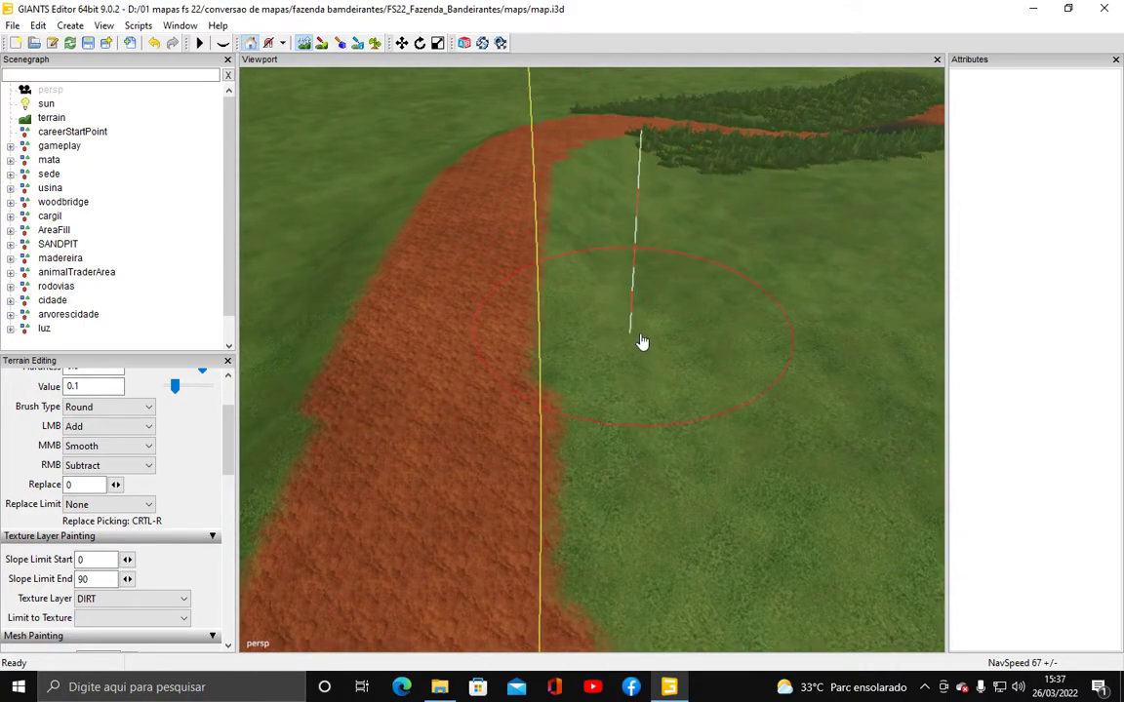
{"action": "right_click_drag", "start_coordinate": [642, 239], "coordinate": [662, 312], "text": "alt"}
{"action": "middle_click_drag", "start_coordinate": [663, 311], "coordinate": [642, 294], "text": "alt"}
{"action": "right_click_drag", "start_coordinate": [642, 294], "coordinate": [673, 258], "text": "alt"}
{"action": "left_click_drag", "start_coordinate": [672, 258], "coordinate": [878, 191], "text": "alt"}
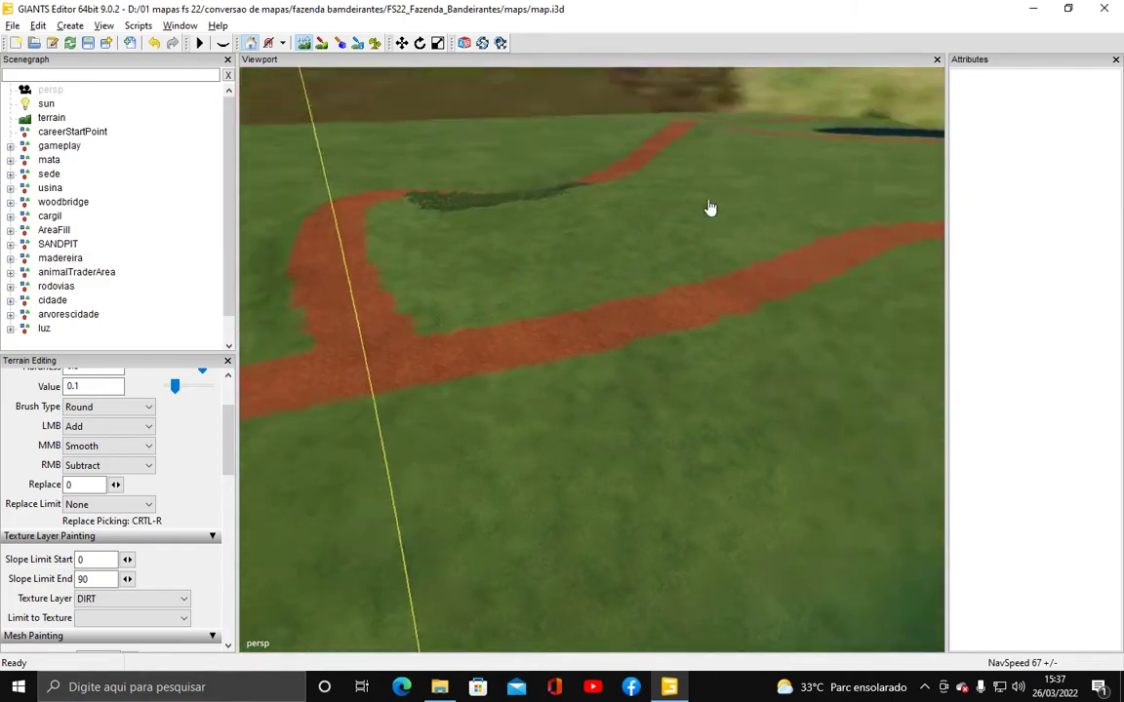
{"action": "middle_click_drag", "start_coordinate": [878, 190], "coordinate": [727, 248], "text": "alt"}
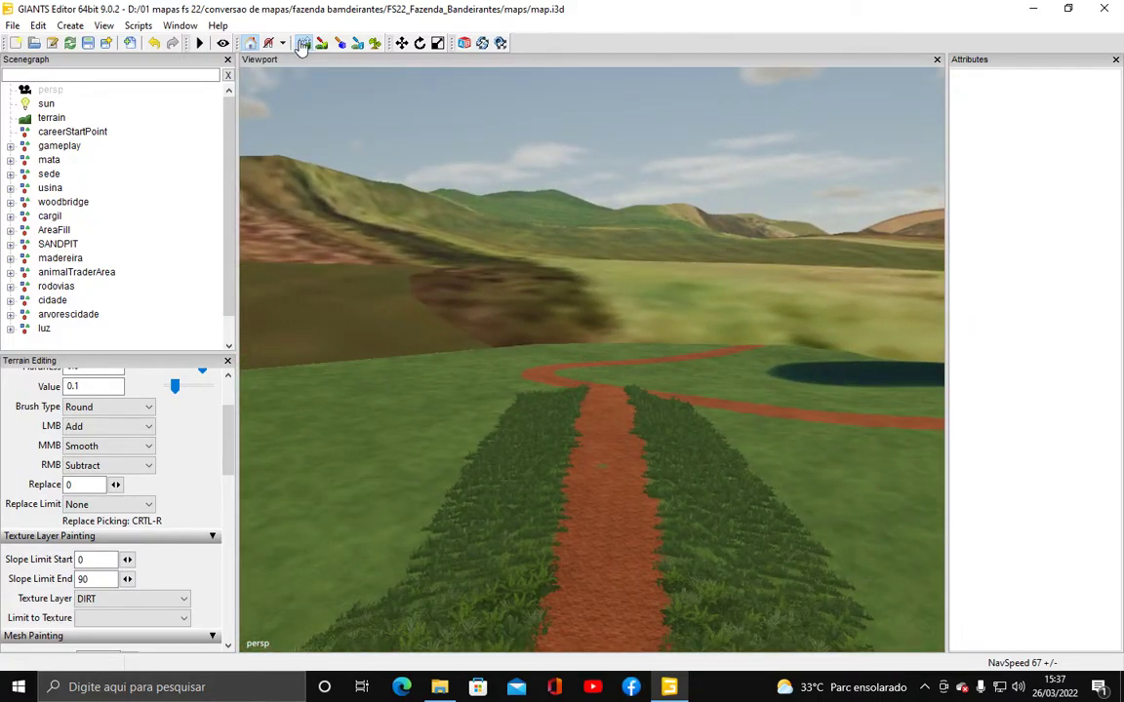
Step: Walk along the planted road in First Person Mode to examine its surface, verges and both junctions
{"action": "left_click", "coordinate": [222, 43]}
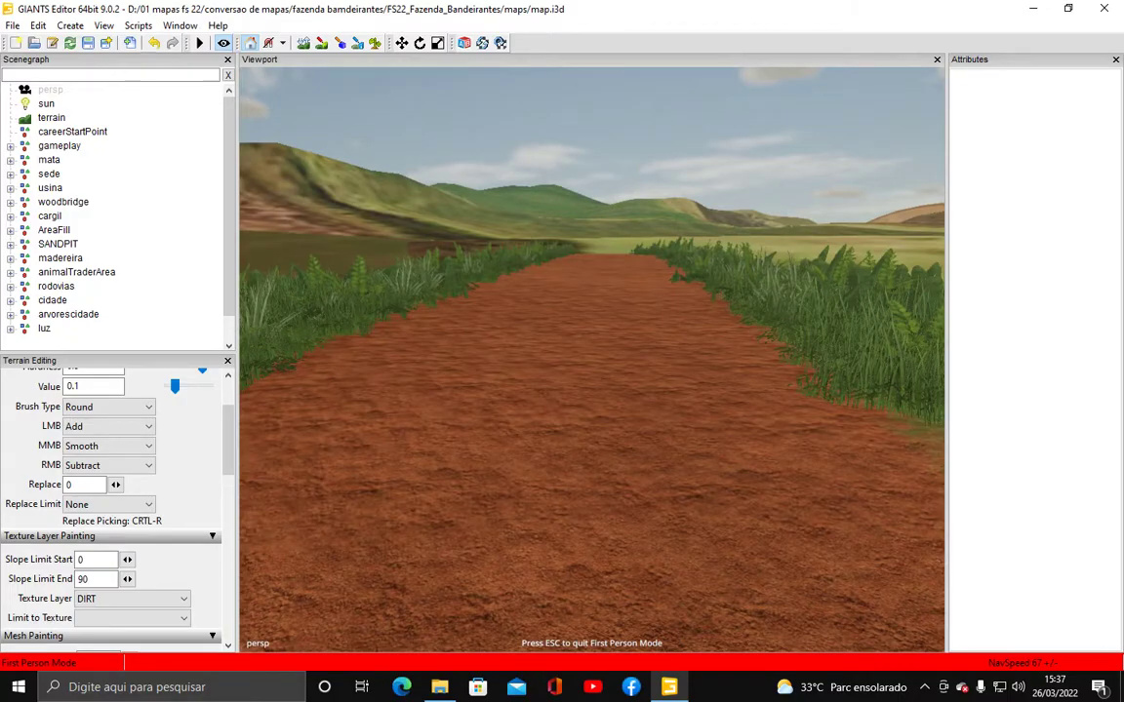
{"action": "key", "text": "w"}
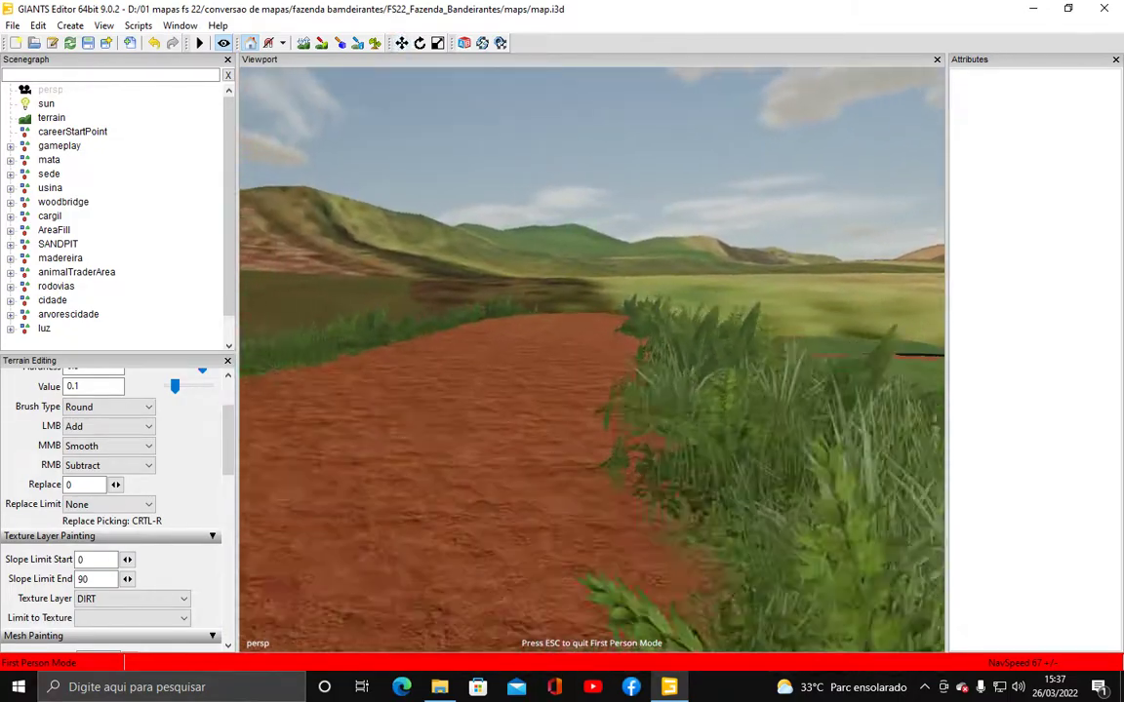
{"action": "key", "text": "w"}
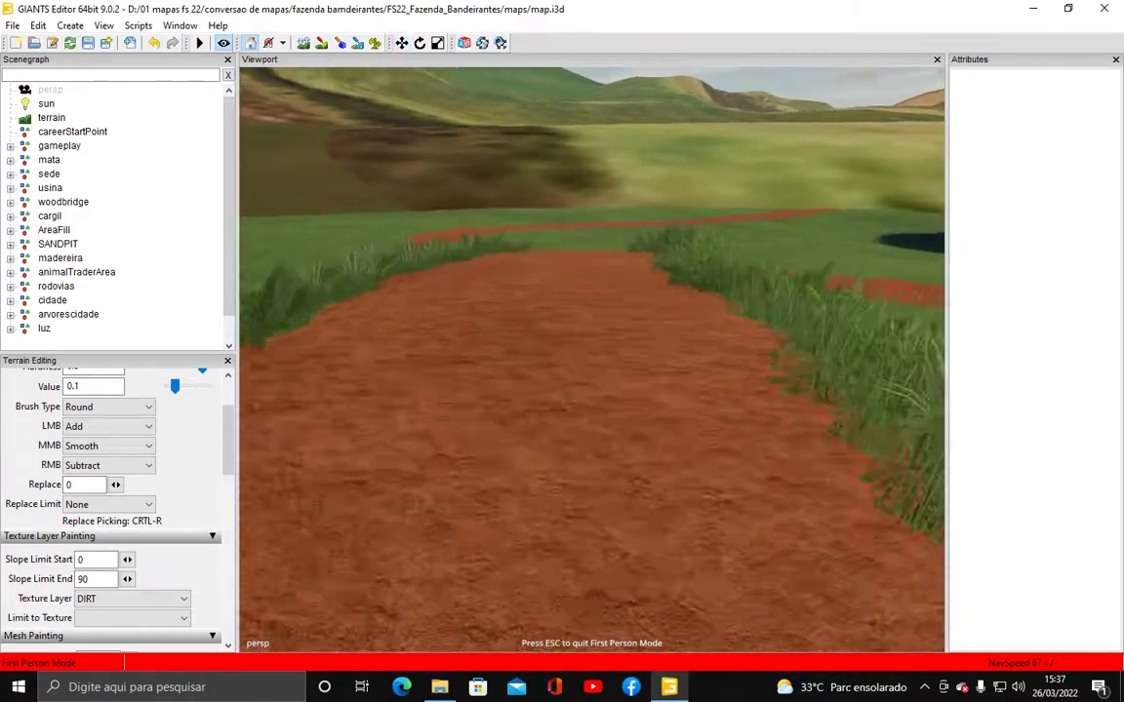
{"action": "key", "text": "w"}
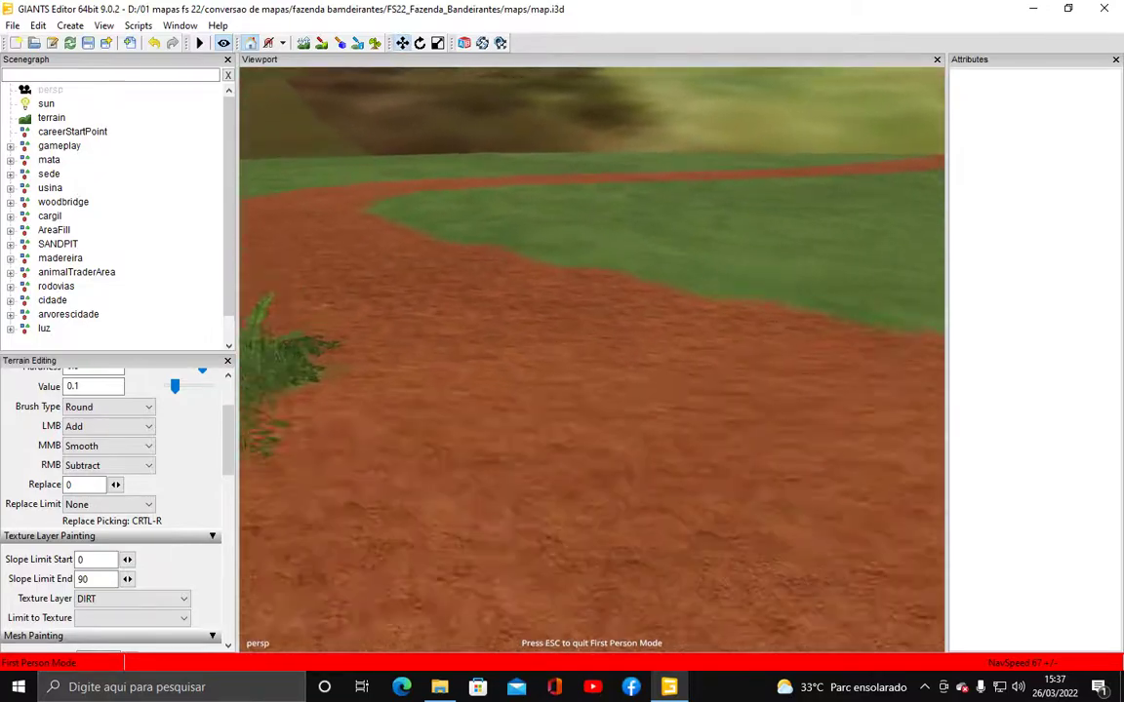
{"action": "key", "text": "w"}
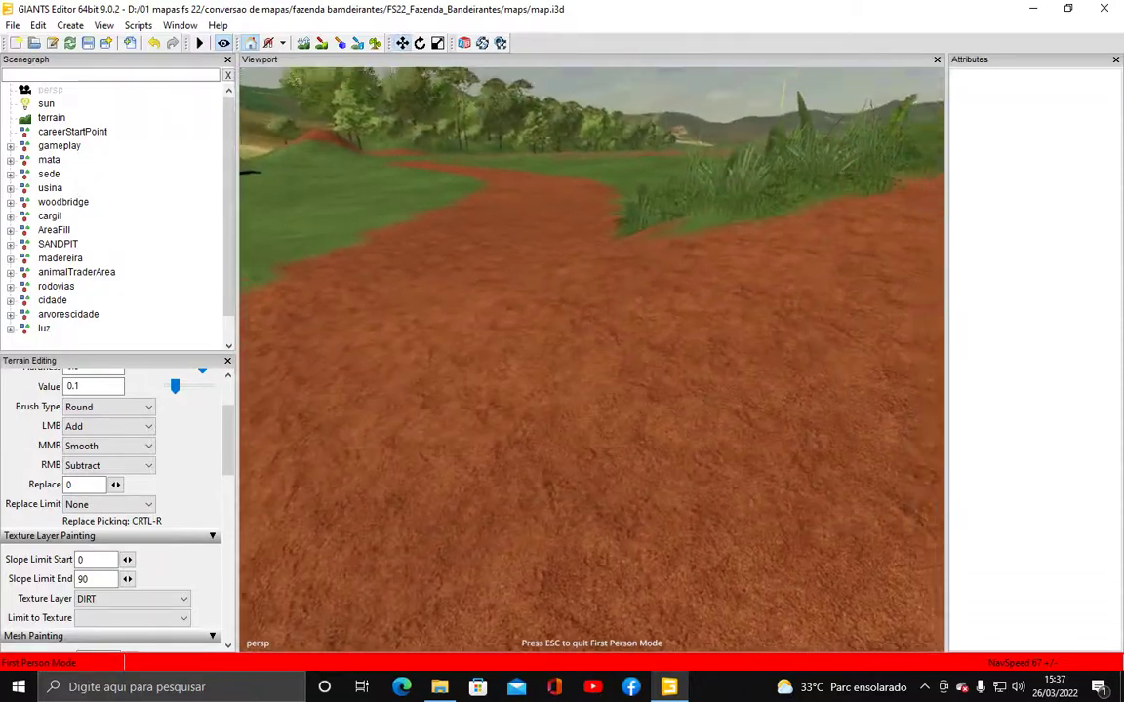
{"action": "key", "text": "w"}
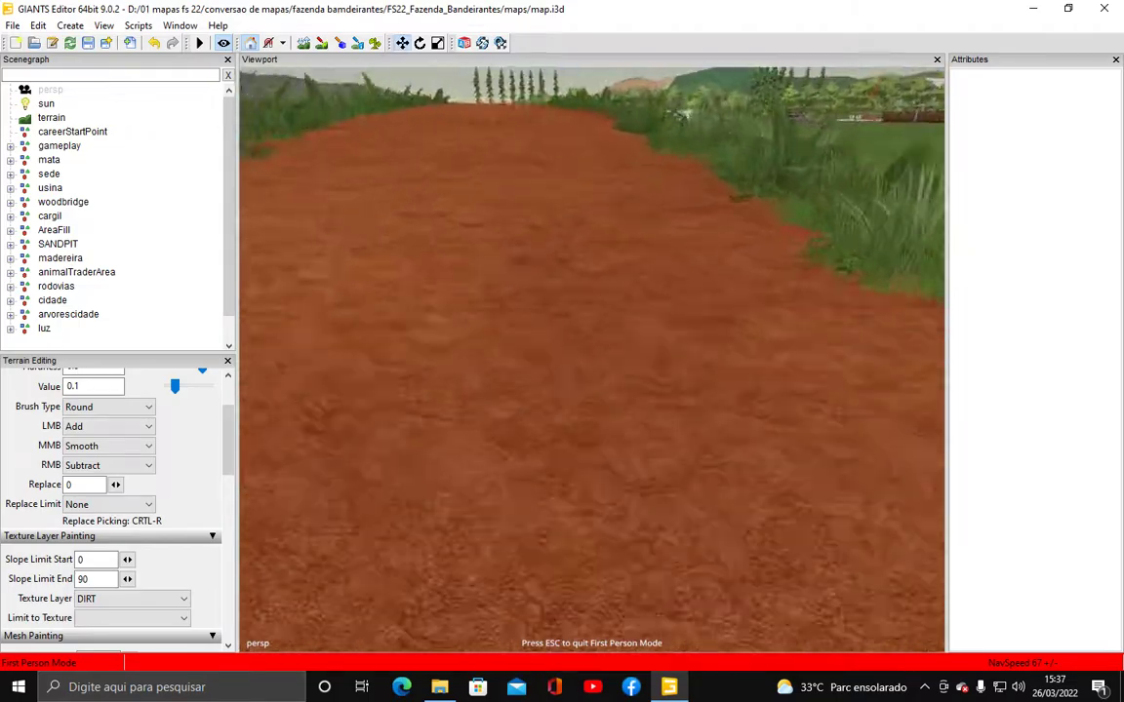
{"action": "key", "text": "w"}
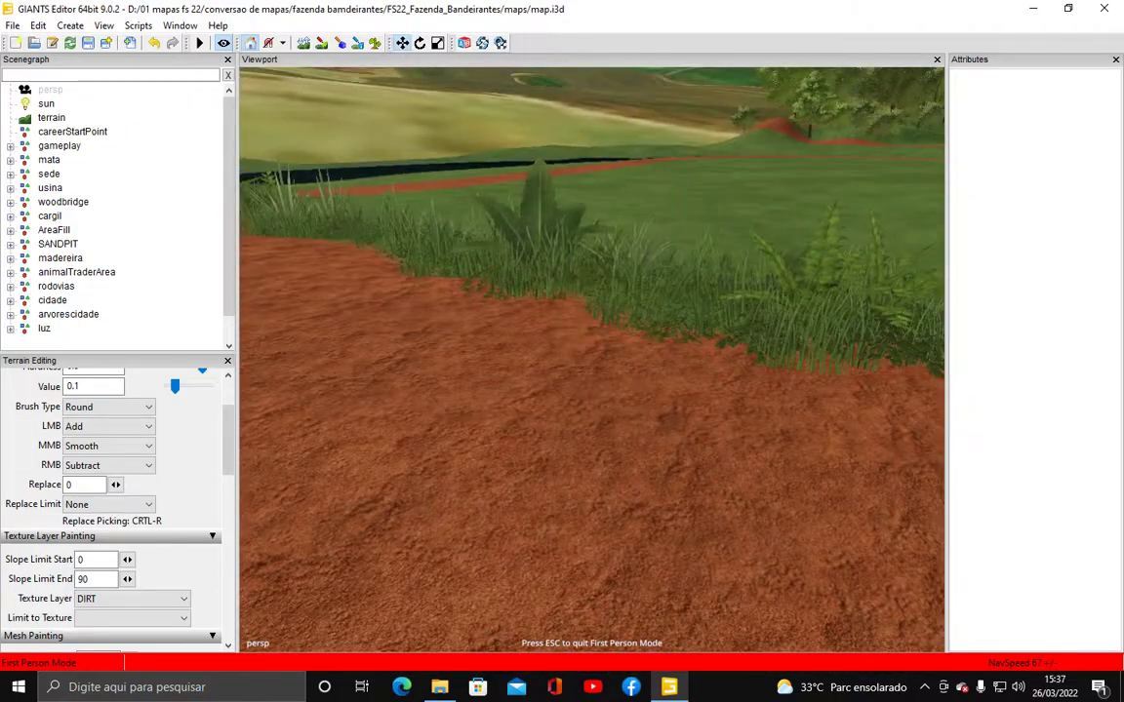
{"action": "key", "text": "w"}
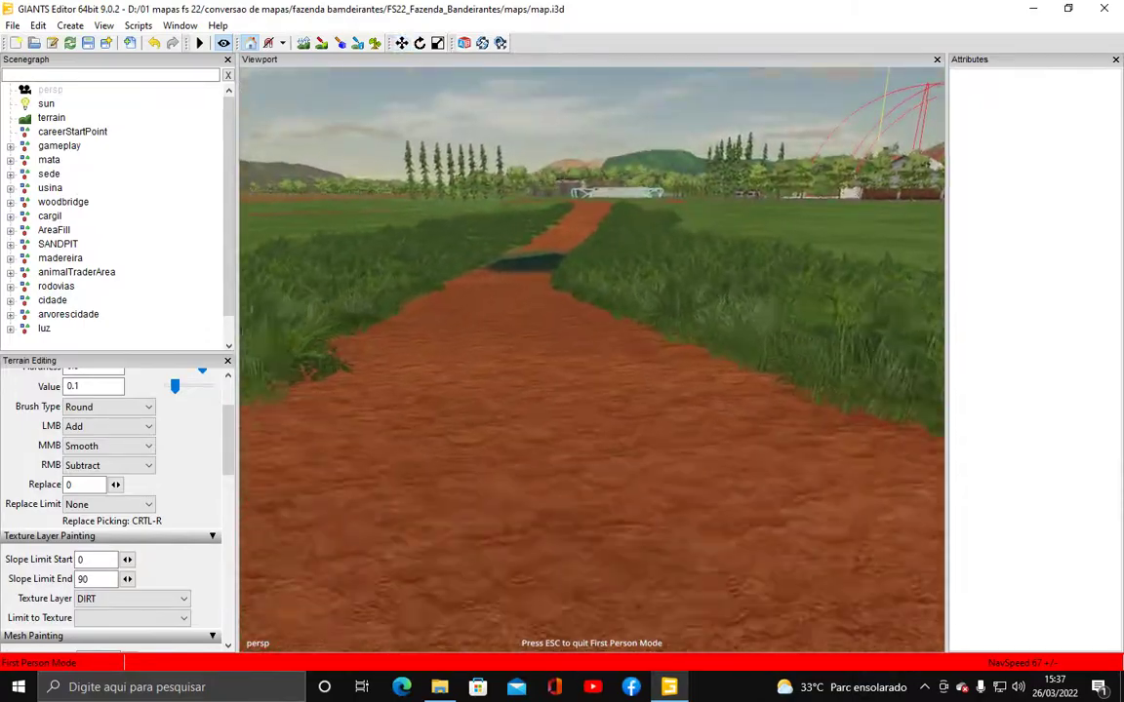
{"action": "key", "text": "w"}
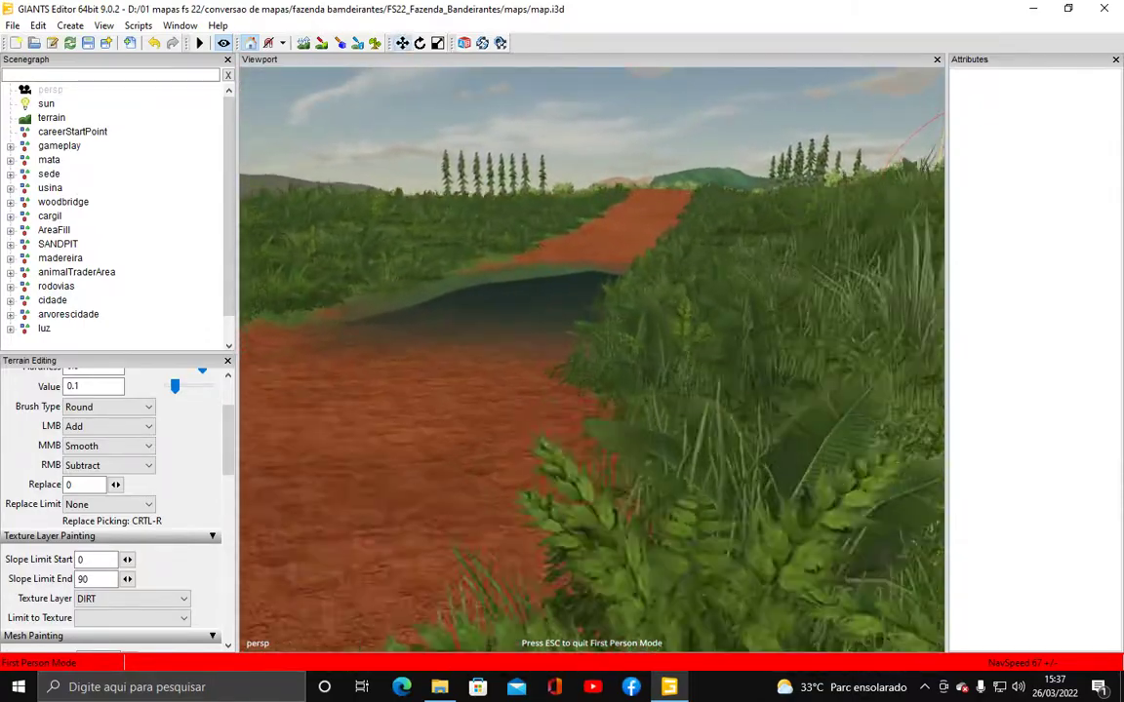
{"action": "key", "text": "w"}
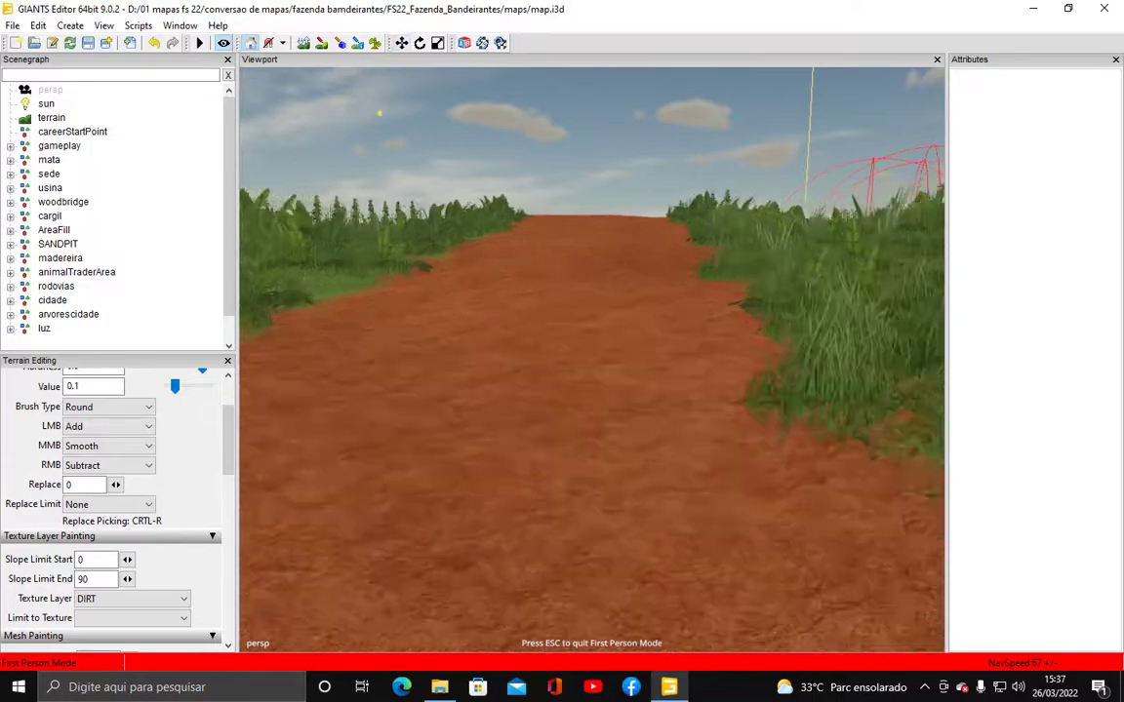
{"action": "key", "text": "w"}
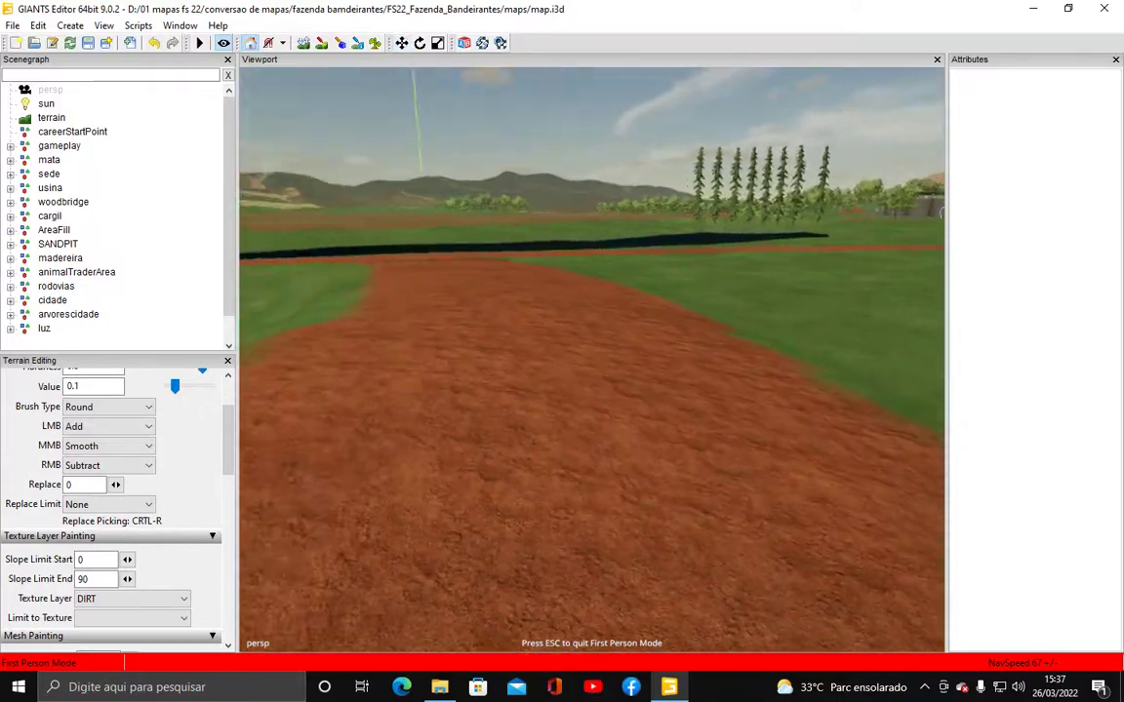
{"action": "key", "text": "w"}
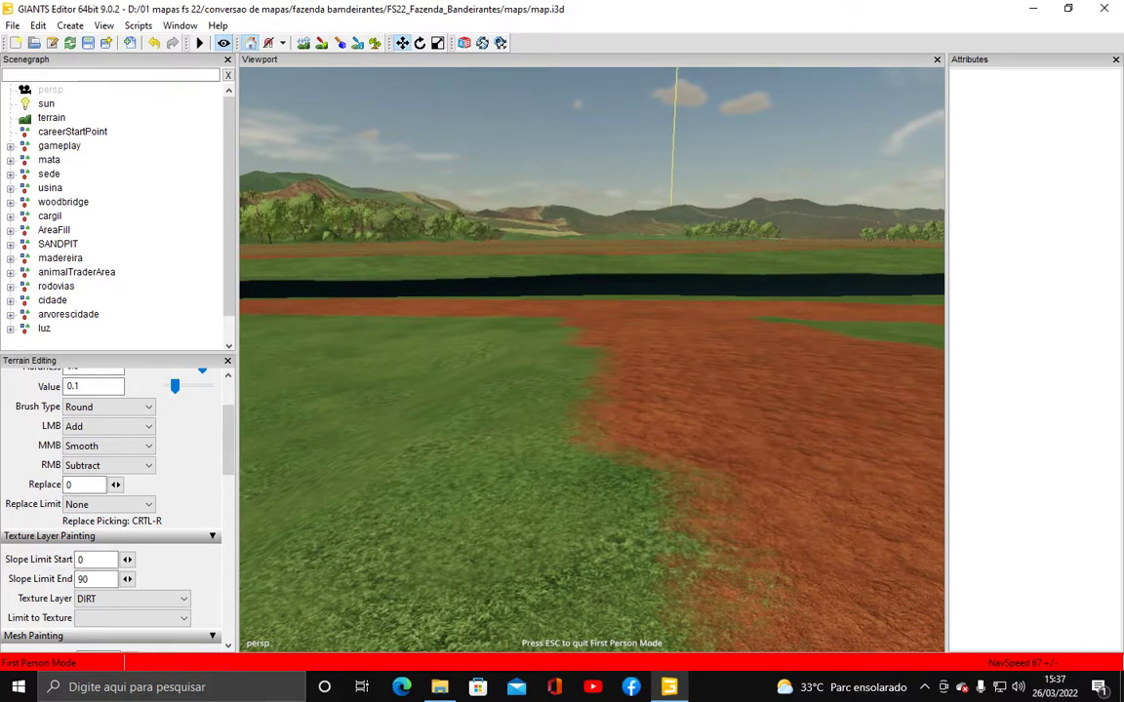
{"action": "key", "text": "Escape"}
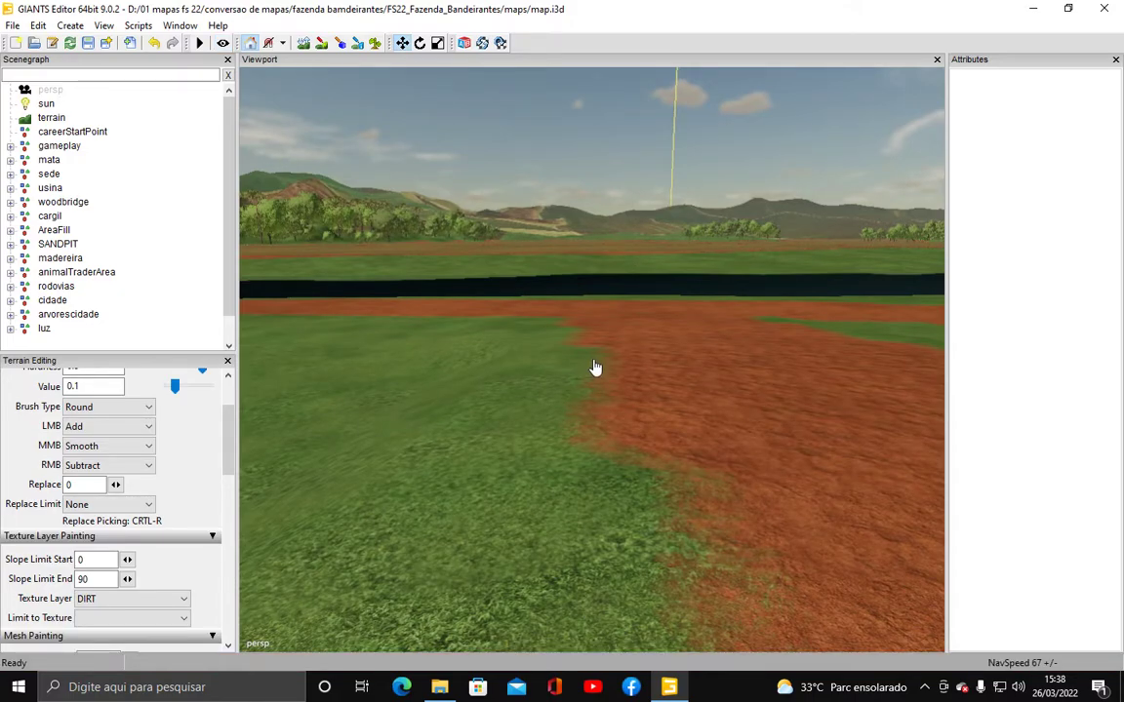
Step: Examine the finished road and its connections to the surrounding roads from above
{"action": "right_click_drag", "start_coordinate": [723, 344], "coordinate": [612, 475], "text": "alt"}
{"action": "left_click_drag", "start_coordinate": [612, 474], "coordinate": [740, 436], "text": "alt"}
{"action": "scroll", "coordinate": [640, 435], "scroll_direction": "up", "scroll_amount": 3}
{"action": "middle_click_drag", "start_coordinate": [740, 436], "coordinate": [857, 457], "text": "alt"}
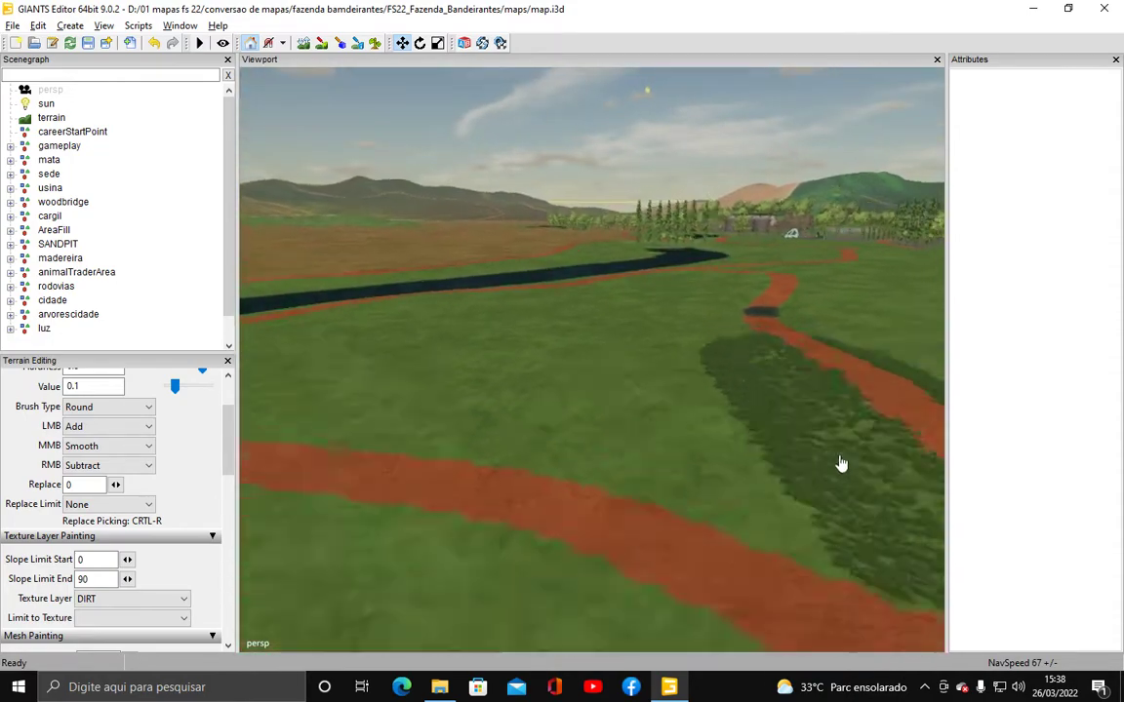
{"action": "right_click_drag", "start_coordinate": [857, 458], "coordinate": [695, 507], "text": "alt"}
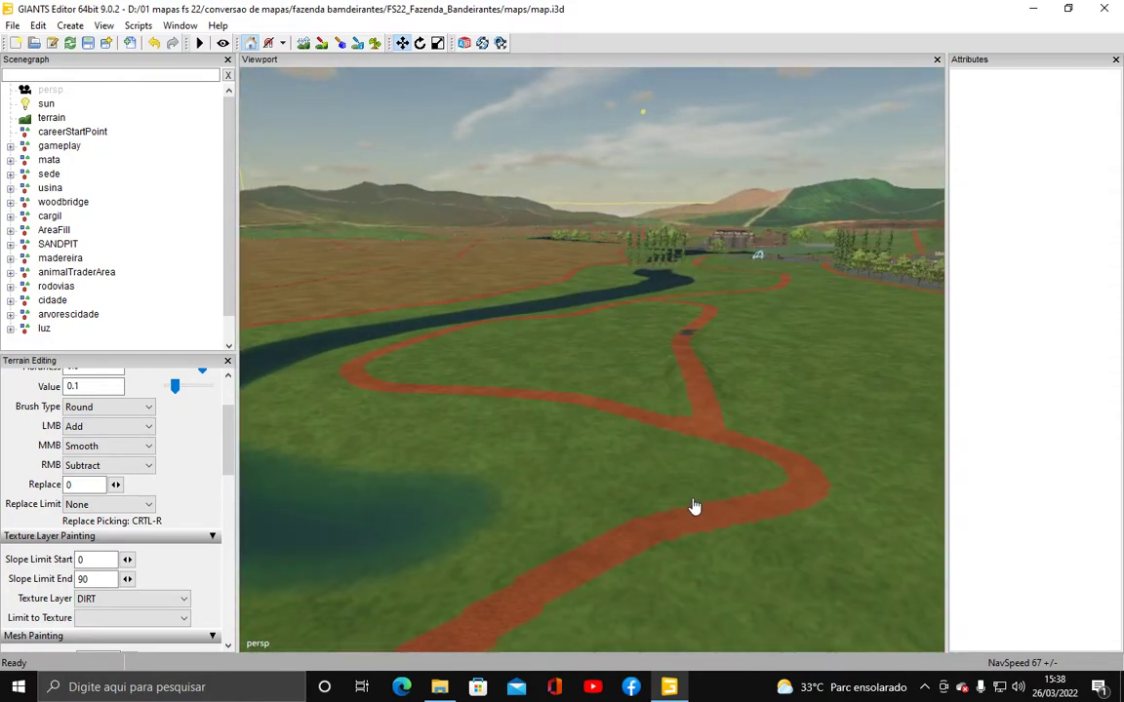